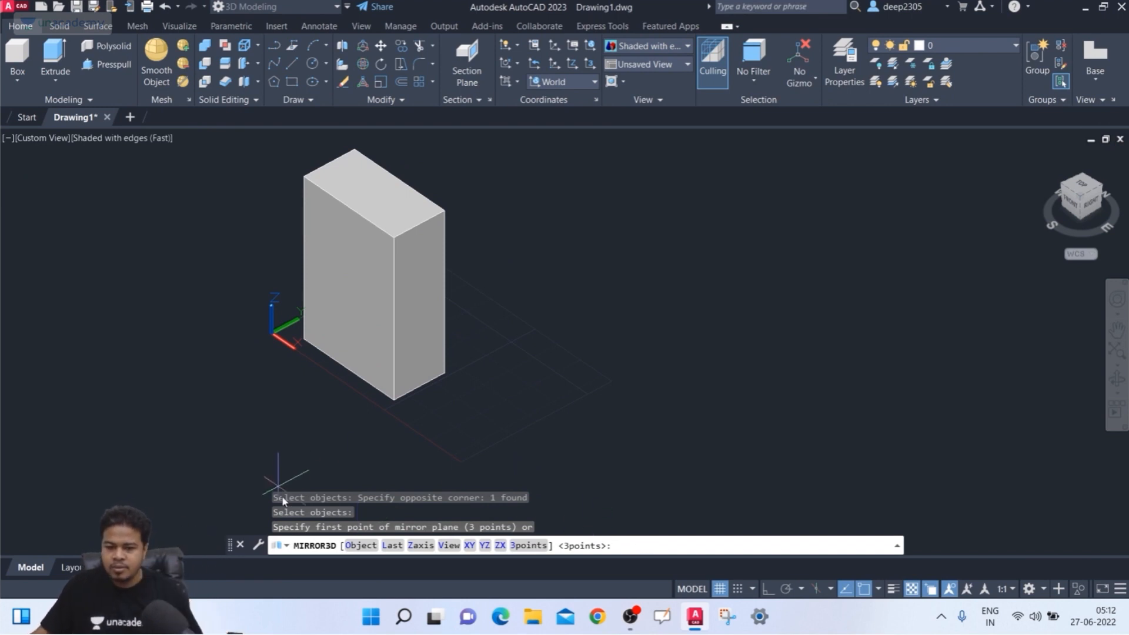
{"action": "left_click", "coordinate": [360, 545]}
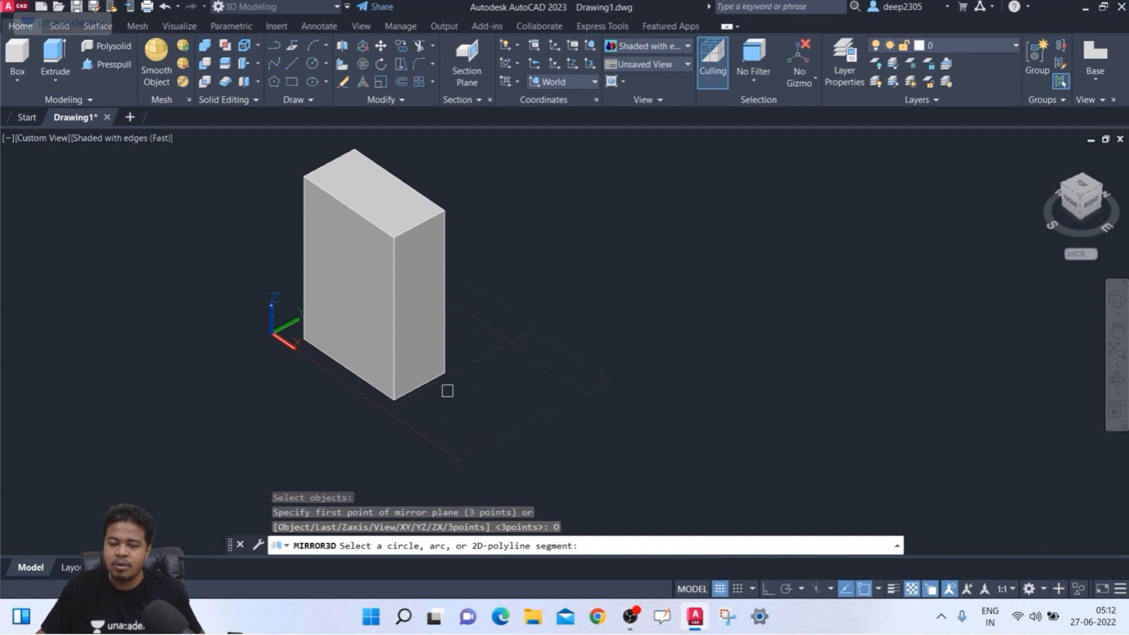
{"action": "middle_click_drag", "start_coordinate": [457, 430], "coordinate": [430, 401]}
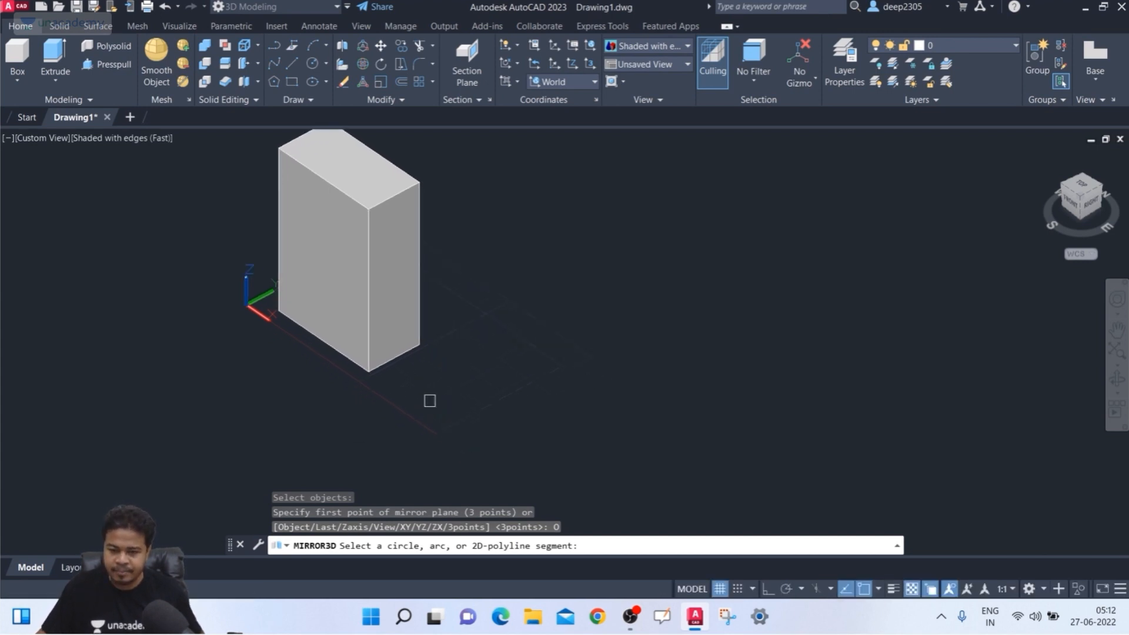
{"action": "key", "text": "Escape"}
{"action": "key", "text": "Escape"}
Draw a straight line beside the box, parallel to the Y axis, with Ortho mode turned on.
{"action": "type", "text": "l"}
{"action": "key", "text": "Return"}
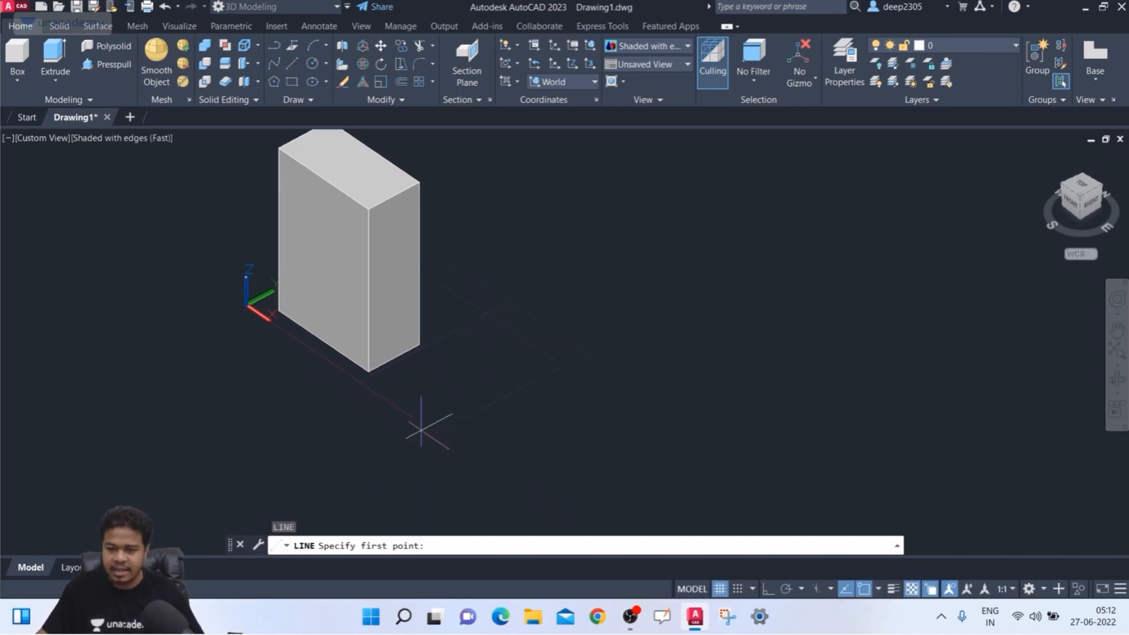
{"action": "left_click", "coordinate": [403, 424]}
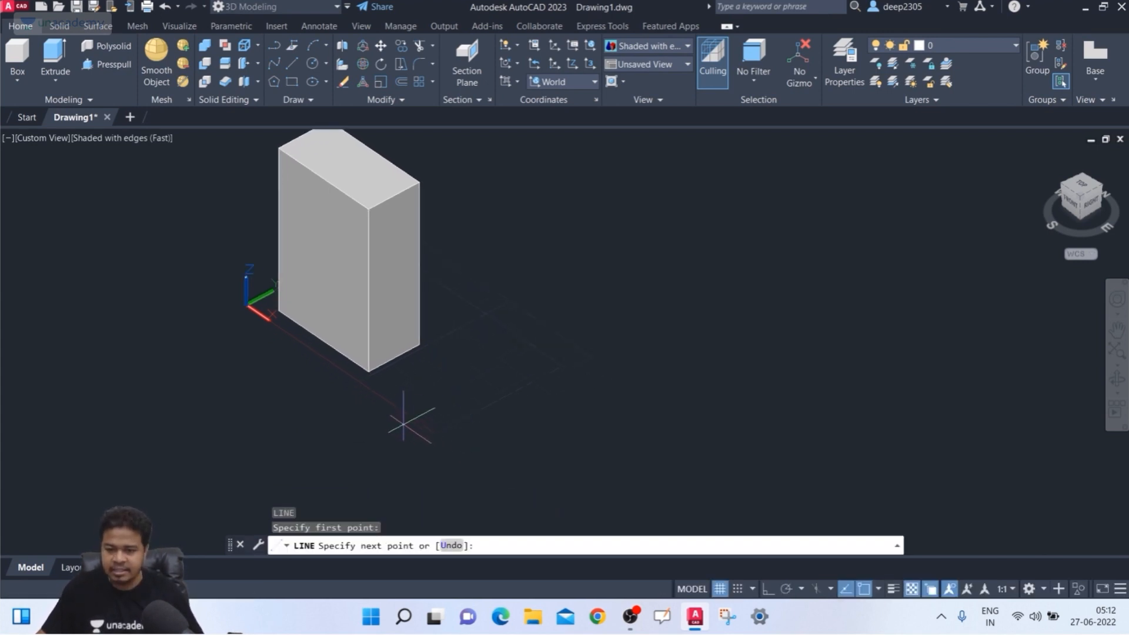
{"action": "left_click", "coordinate": [769, 588]}
{"action": "left_click", "coordinate": [551, 346]}
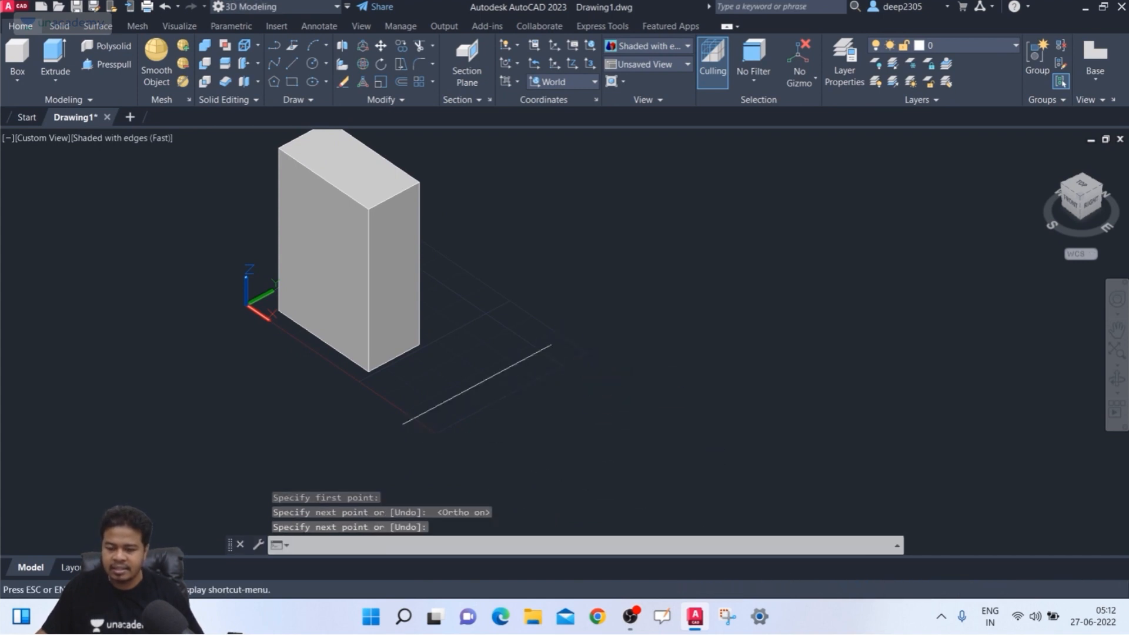
{"action": "middle_click_drag", "start_coordinate": [598, 386], "coordinate": [622, 391]}
{"action": "middle_click_drag", "start_coordinate": [514, 346], "coordinate": [530, 373]}
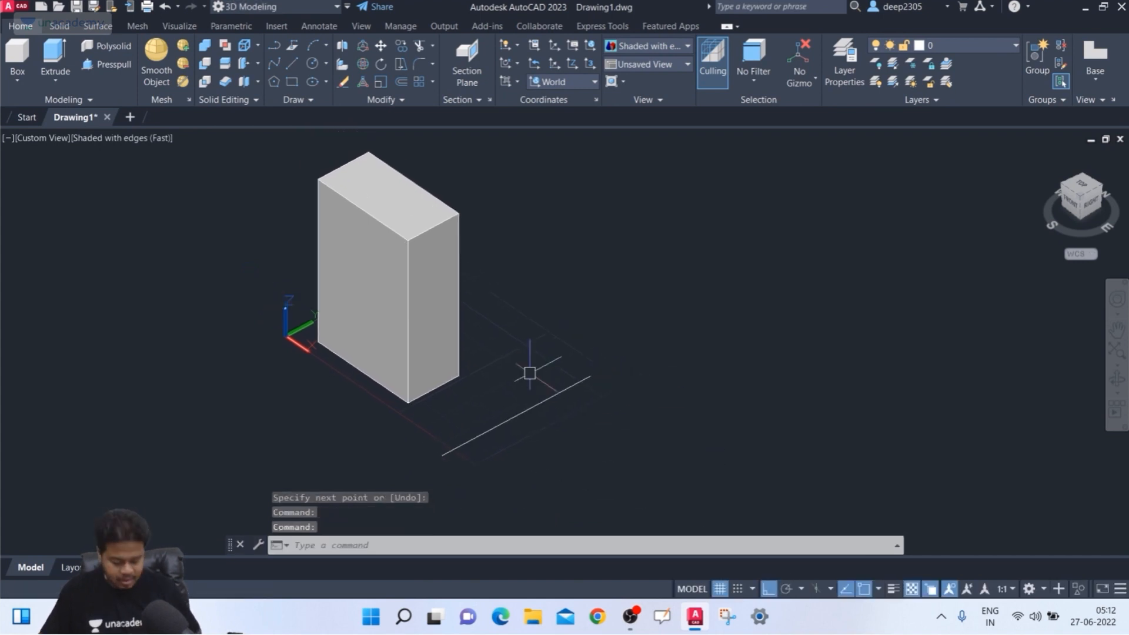
Try to mirror the box with MIRROR3D, using the Object option and the drawn line as the mirror plane.
{"action": "type", "text": "mirror3d"}
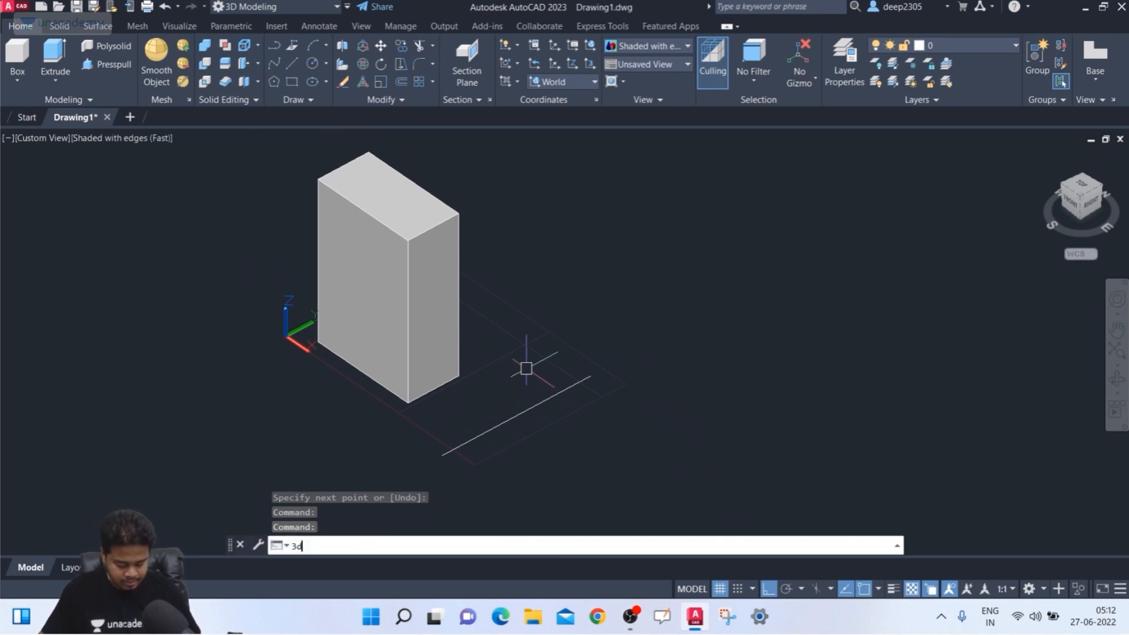
{"action": "key", "text": "Return"}
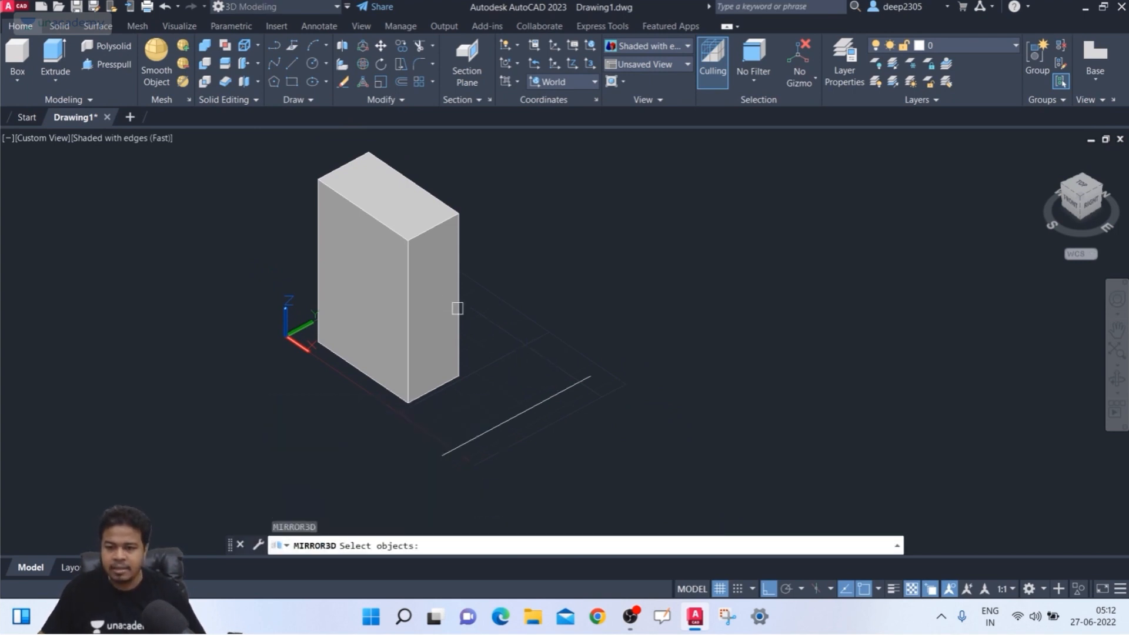
{"action": "left_click", "coordinate": [434, 295]}
{"action": "key", "text": "Return"}
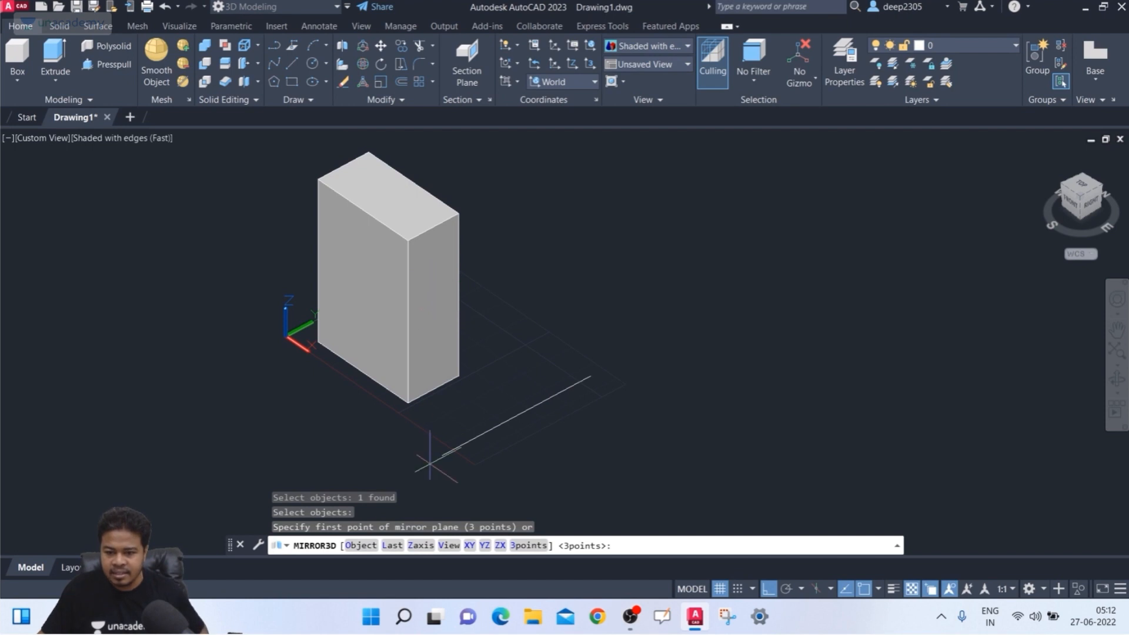
{"action": "left_click", "coordinate": [361, 545]}
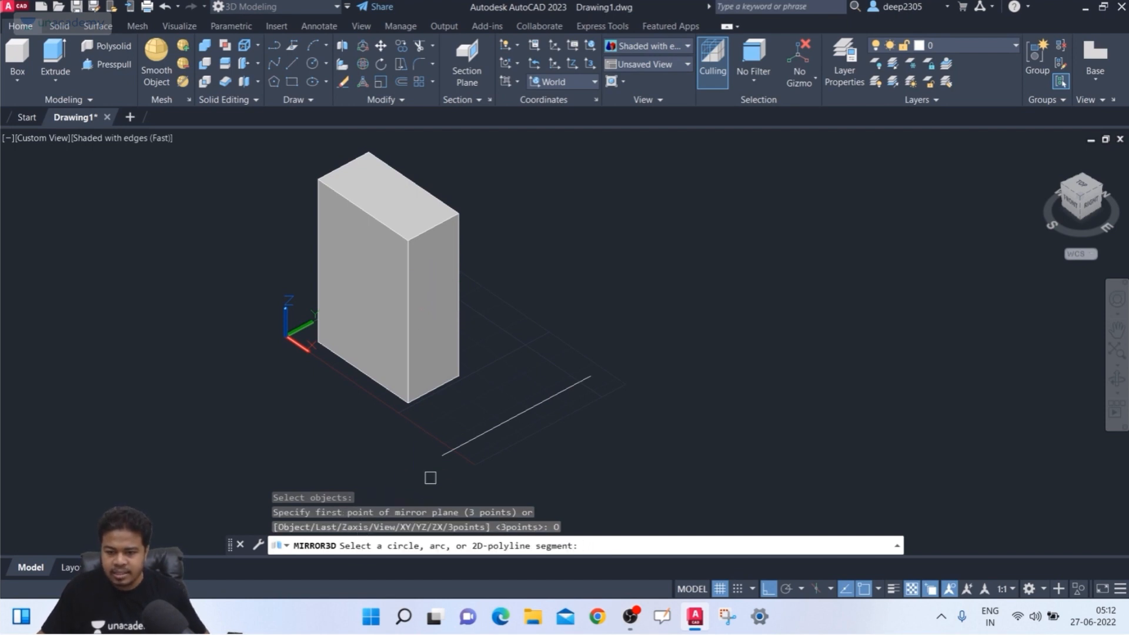
{"action": "left_click", "coordinate": [465, 441]}
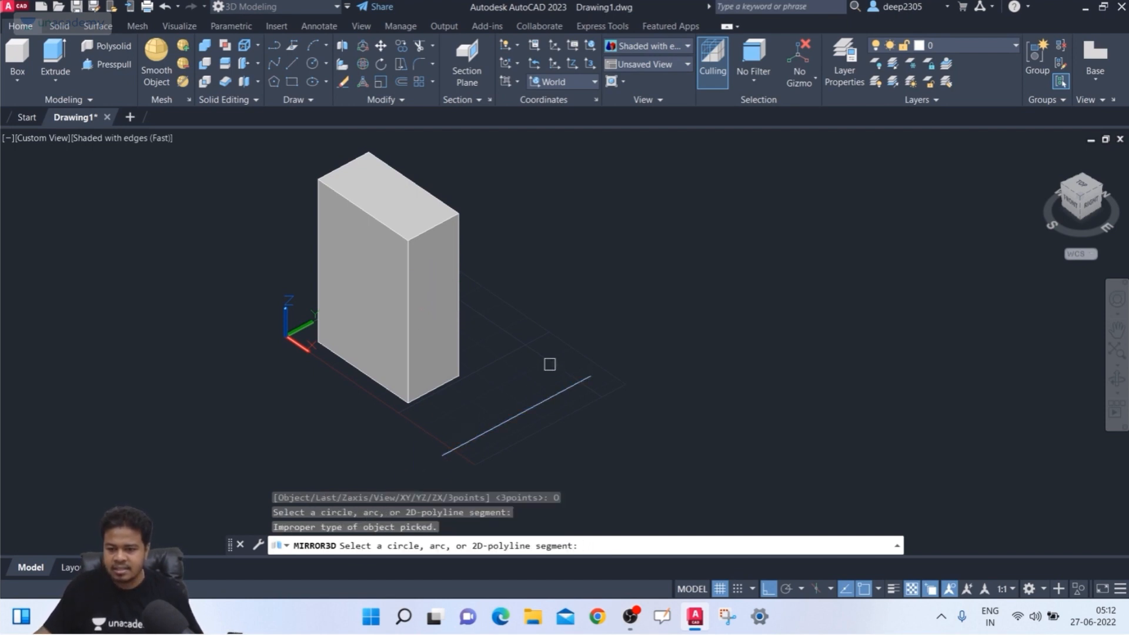
{"action": "middle_click_drag", "start_coordinate": [536, 417], "coordinate": [531, 389]}
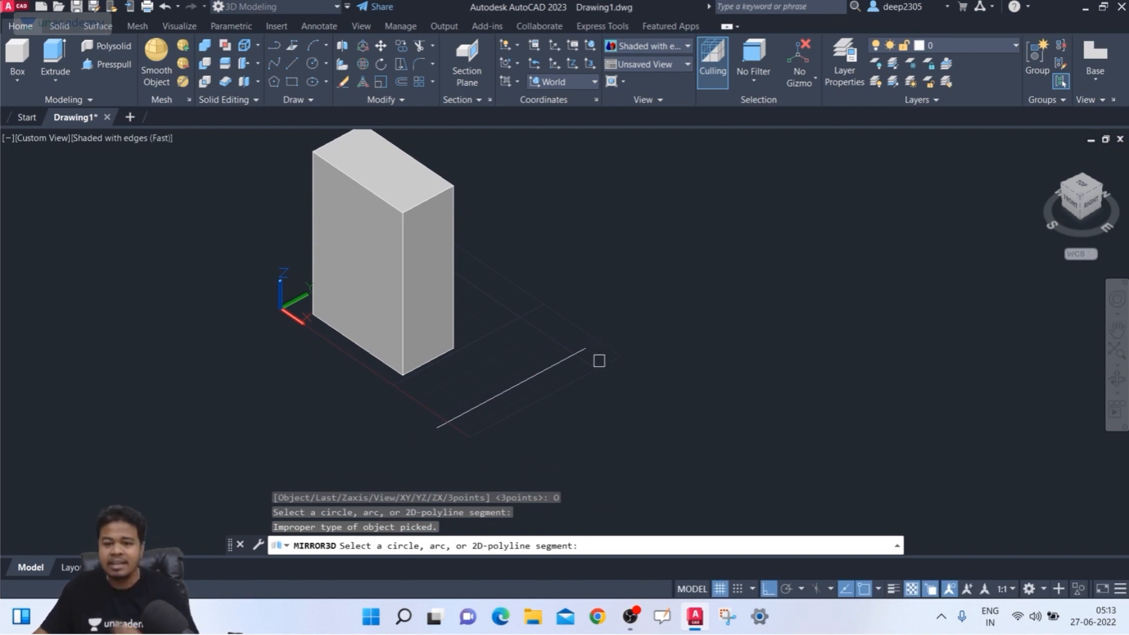
{"action": "key", "text": "Escape"}
Replace the line beside the box with a single-segment 2D polyline parallel to the Y axis.
{"action": "left_click", "coordinate": [560, 364]}
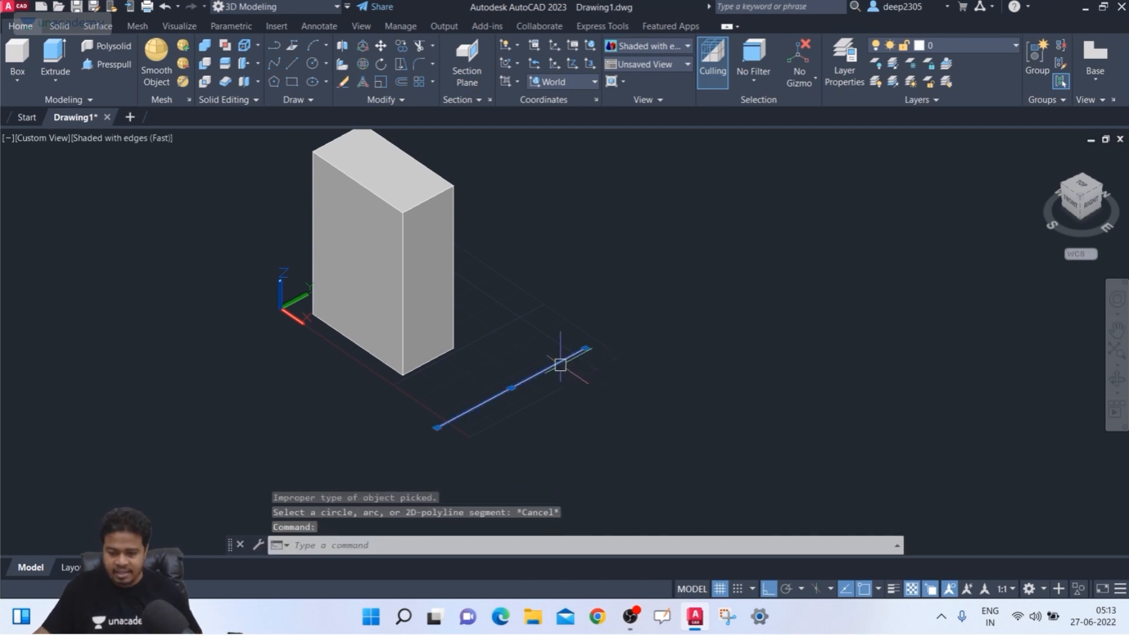
{"action": "key", "text": "Delete"}
{"action": "type", "text": "pl"}
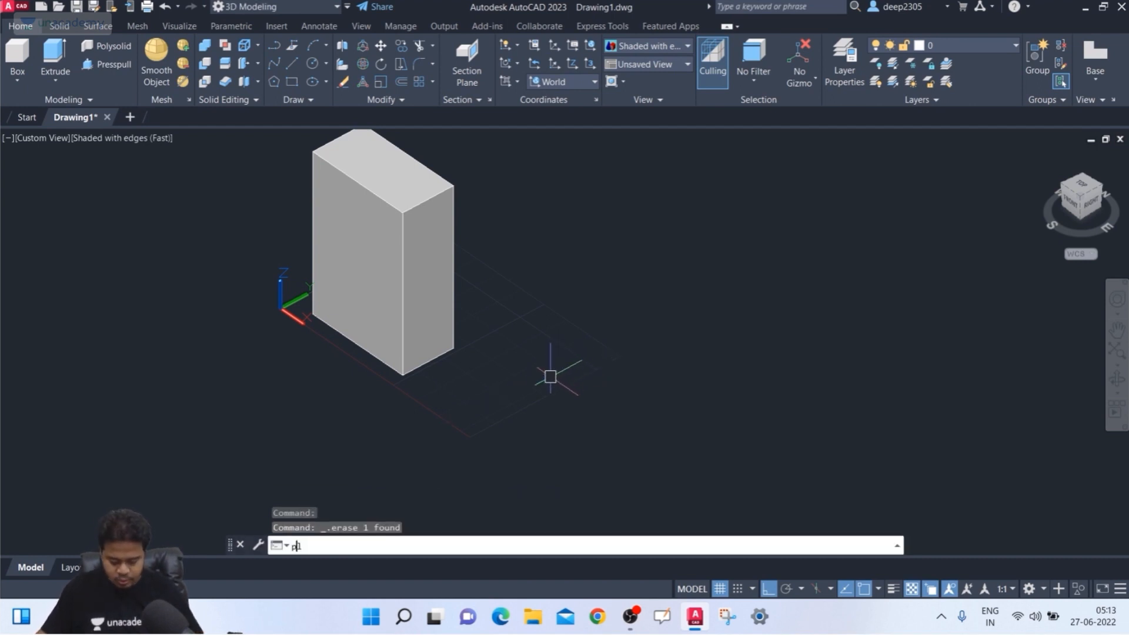
{"action": "key", "text": "Return"}
{"action": "left_click", "coordinate": [447, 411]}
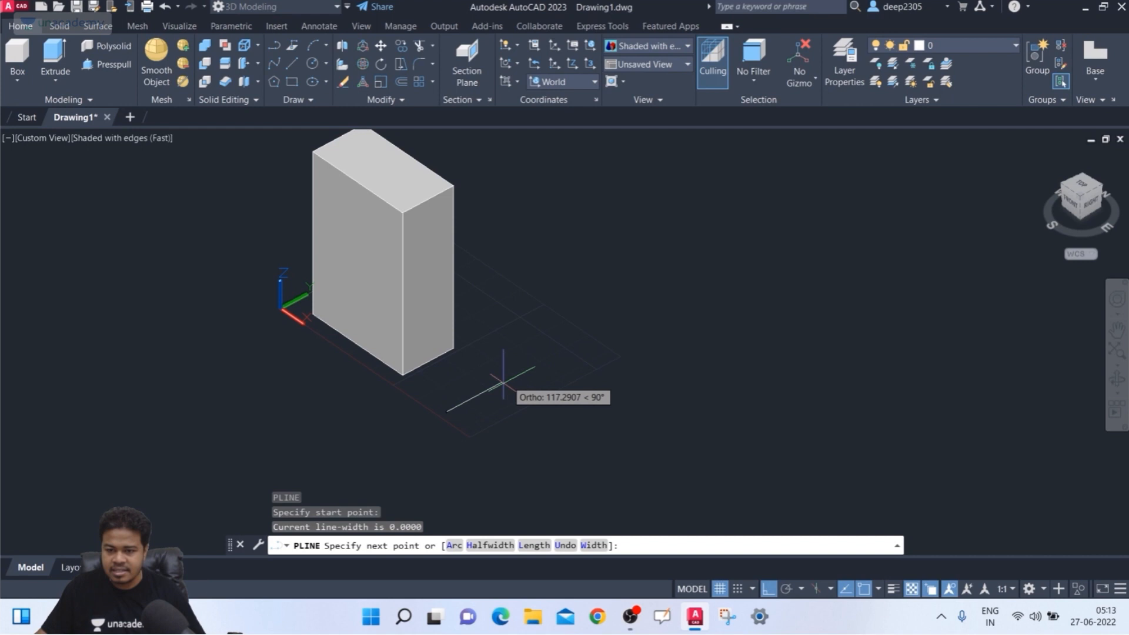
{"action": "left_click", "coordinate": [560, 351]}
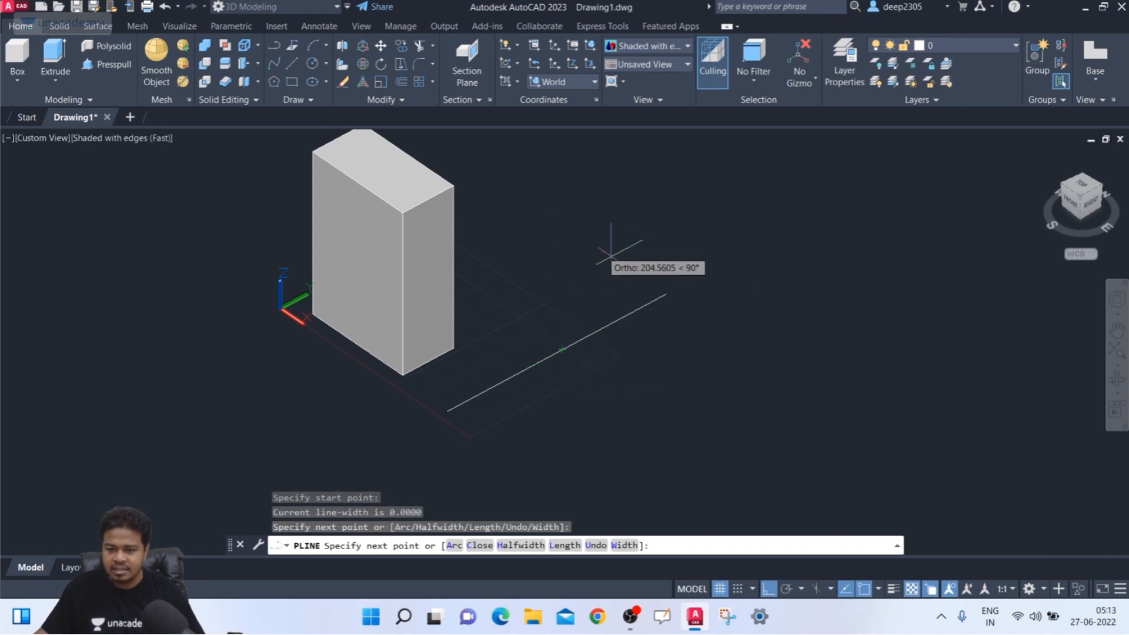
{"action": "key", "text": "Escape"}
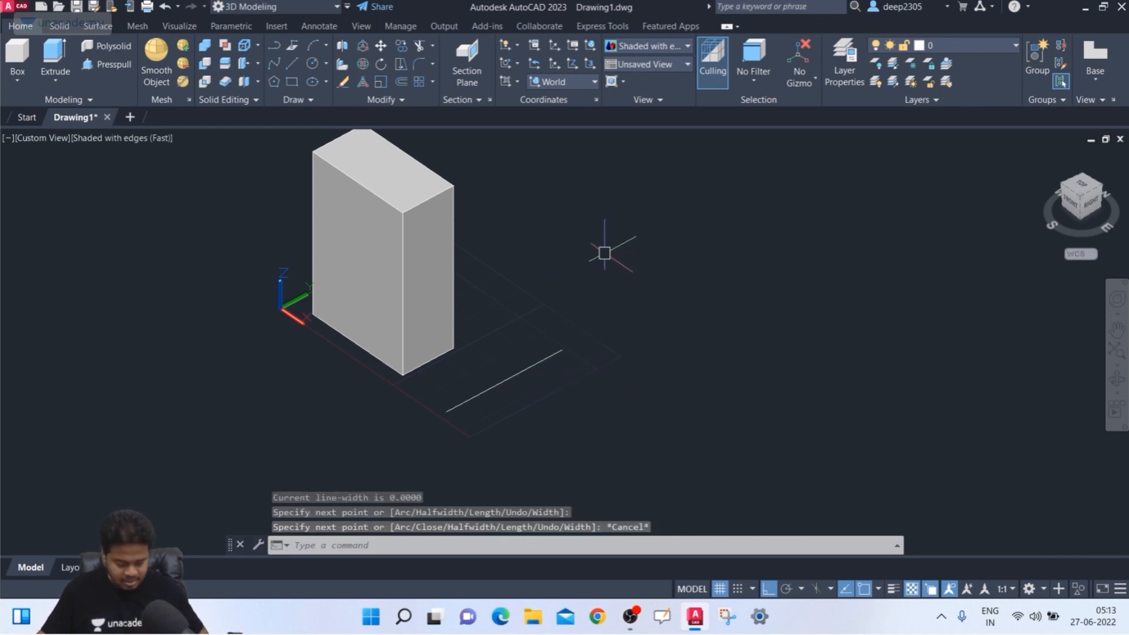
Draw a two-segment 3D polyline beside the box, running along the Y axis and then straight up in Z.
{"action": "type", "text": "3dpoly"}
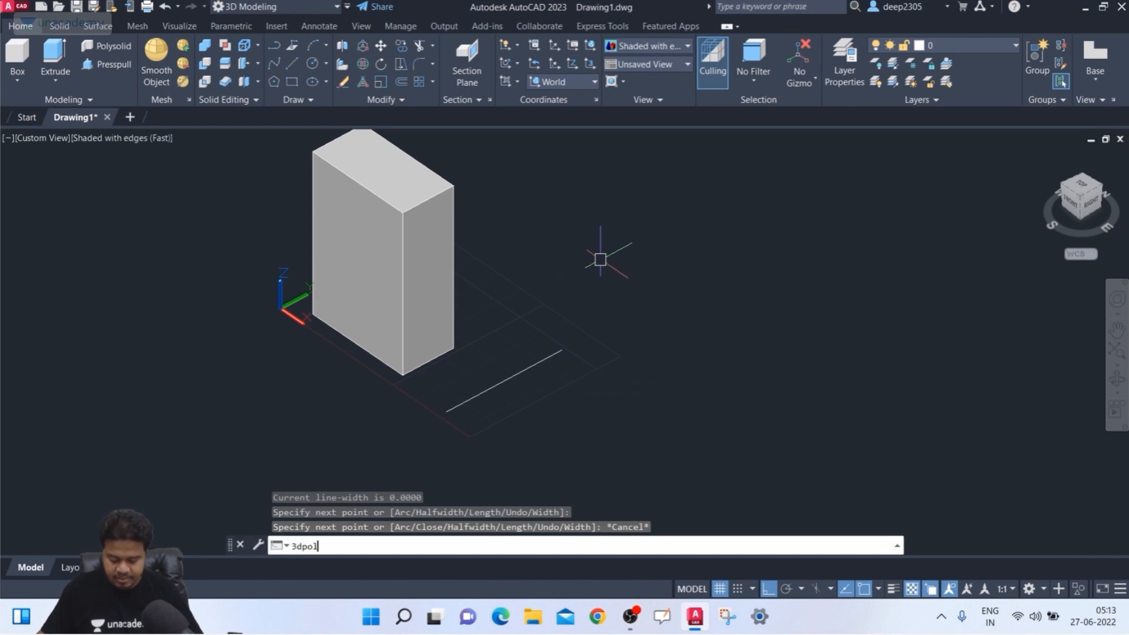
{"action": "key", "text": "Return"}
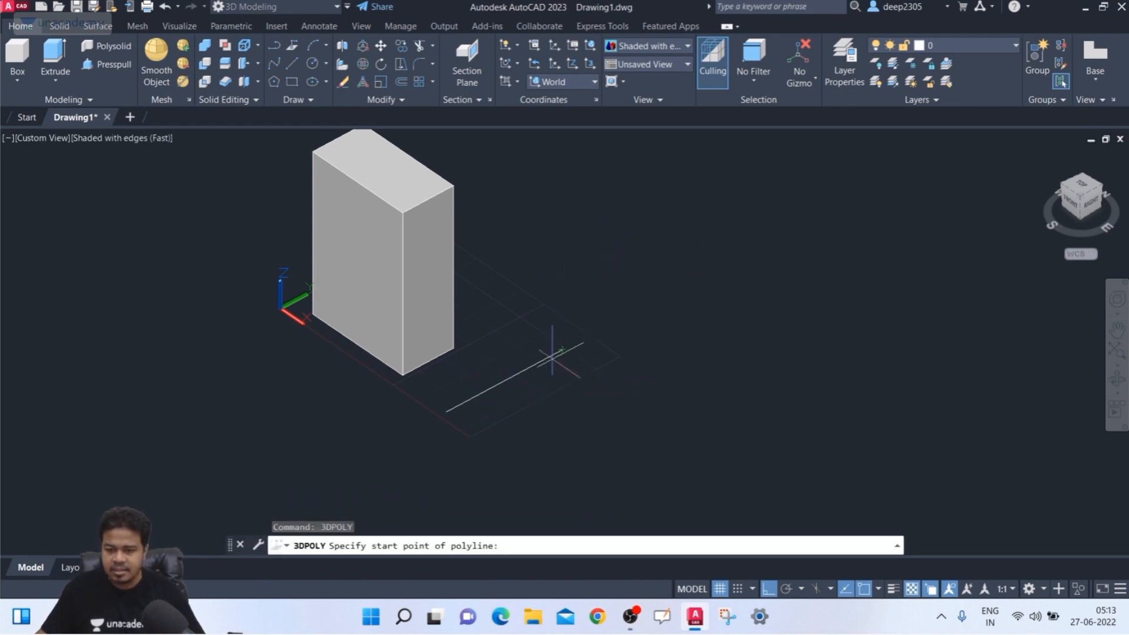
{"action": "left_click", "coordinate": [461, 432]}
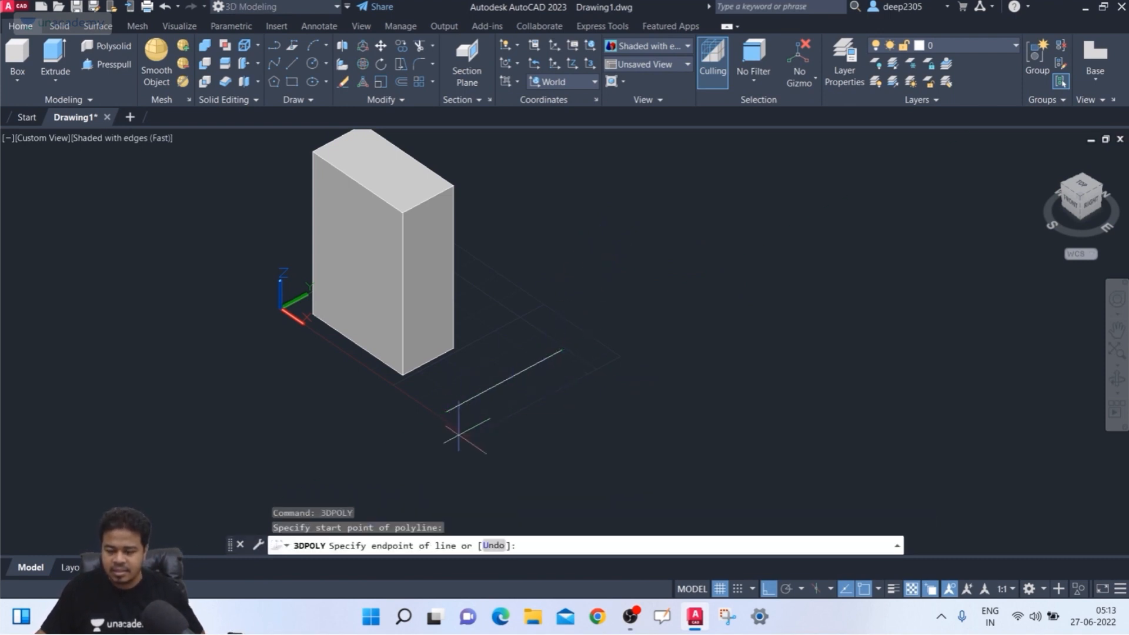
{"action": "left_click", "coordinate": [620, 359]}
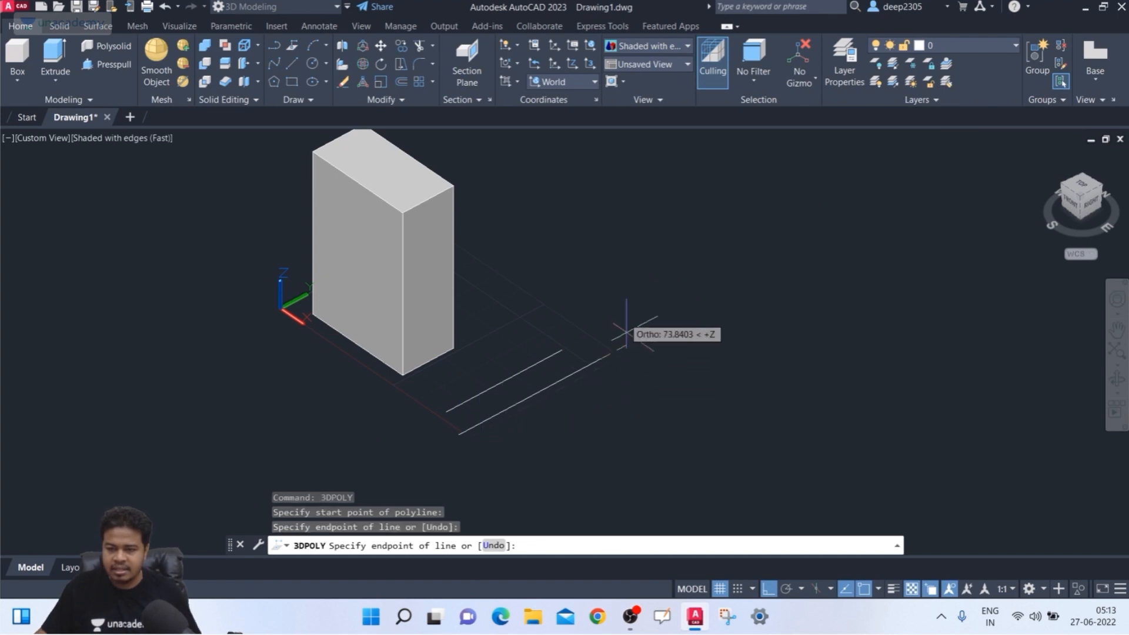
{"action": "left_click", "coordinate": [584, 223]}
{"action": "key", "text": "Return"}
Erase the single-segment 2D polyline lying between the box and the 3D polyline.
{"action": "left_click", "coordinate": [518, 378]}
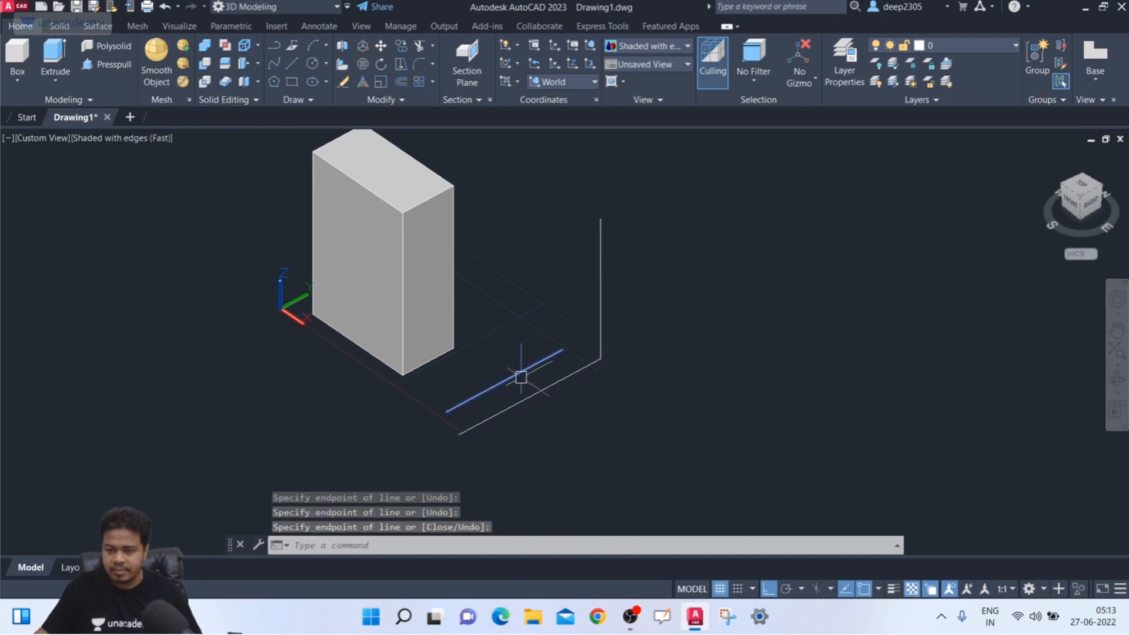
{"action": "key", "text": "Delete"}
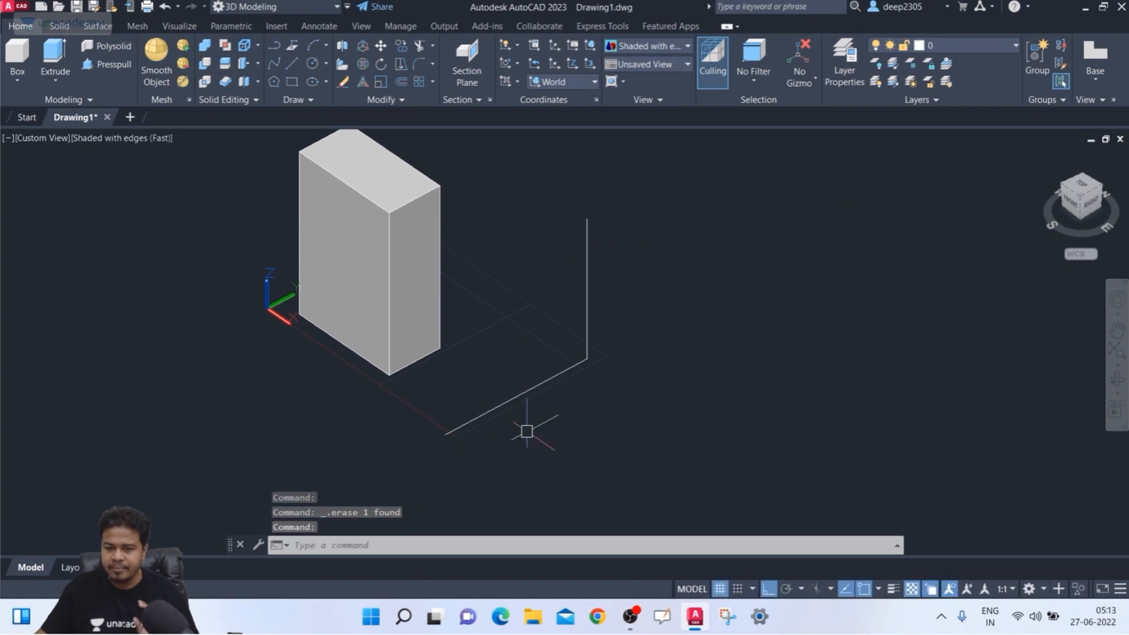
{"action": "key", "text": "Escape"}
{"action": "key", "text": "Escape"}
{"action": "key", "text": "Escape"}
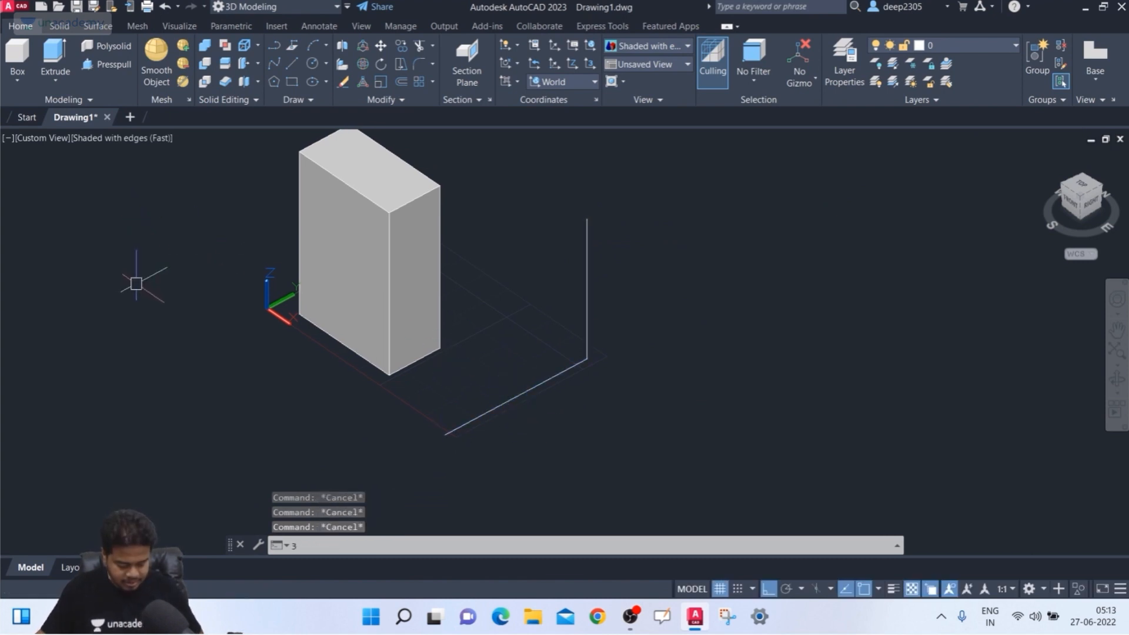
Try to mirror the box with MIRROR3D, using the Object option and the 3D polyline's lower segment as the mirror plane.
{"action": "key", "text": "Return"}
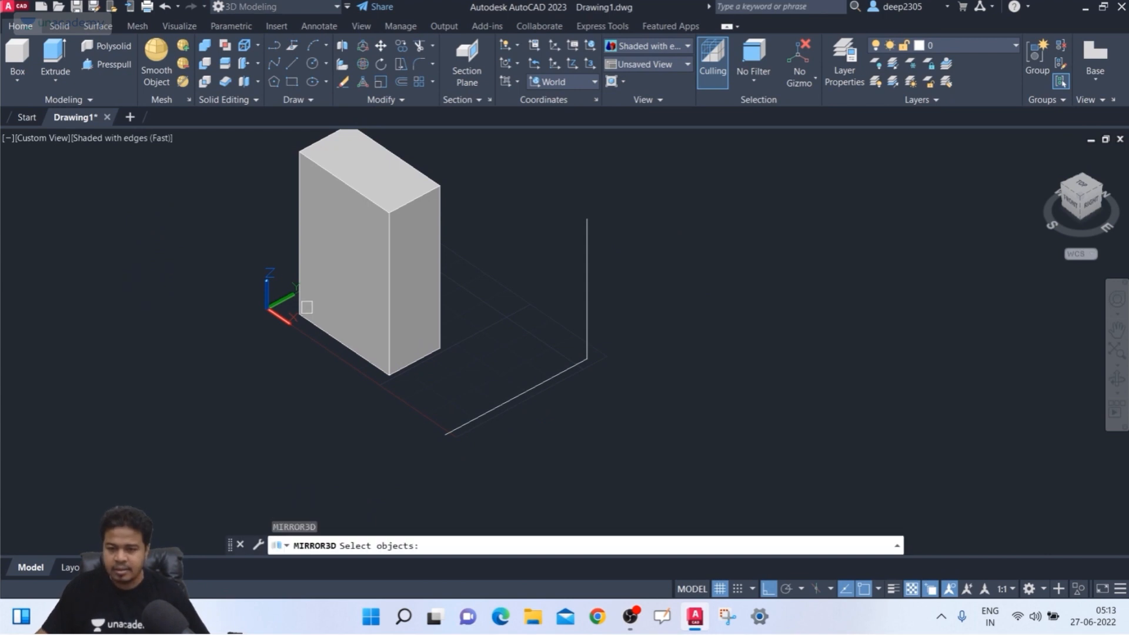
{"action": "left_click", "coordinate": [371, 290]}
{"action": "key", "text": "Return"}
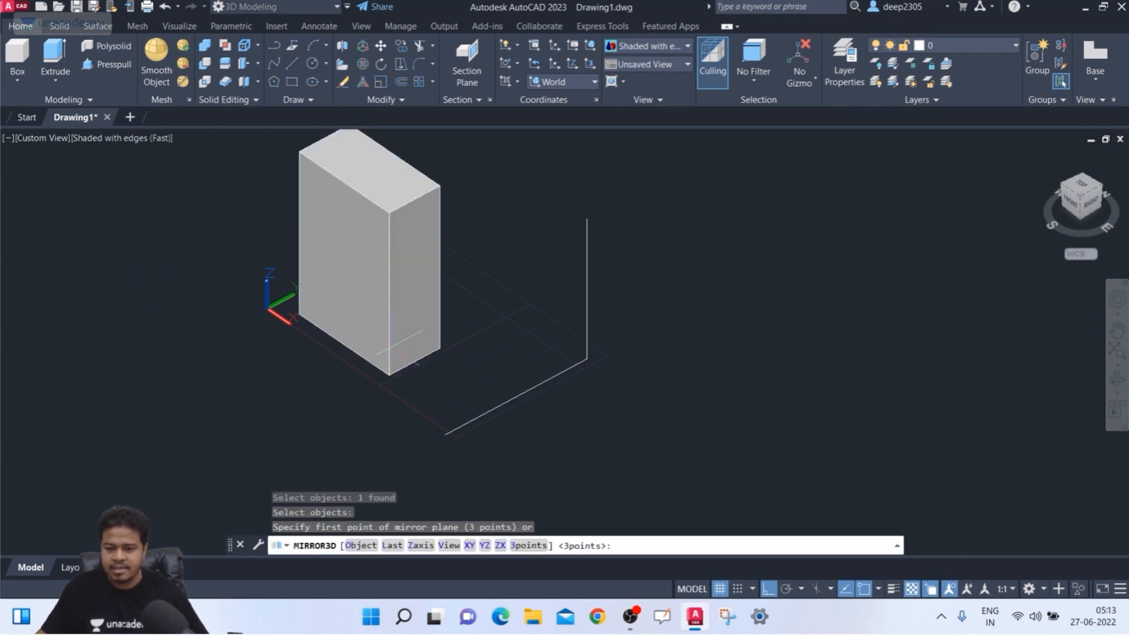
{"action": "left_click", "coordinate": [360, 544]}
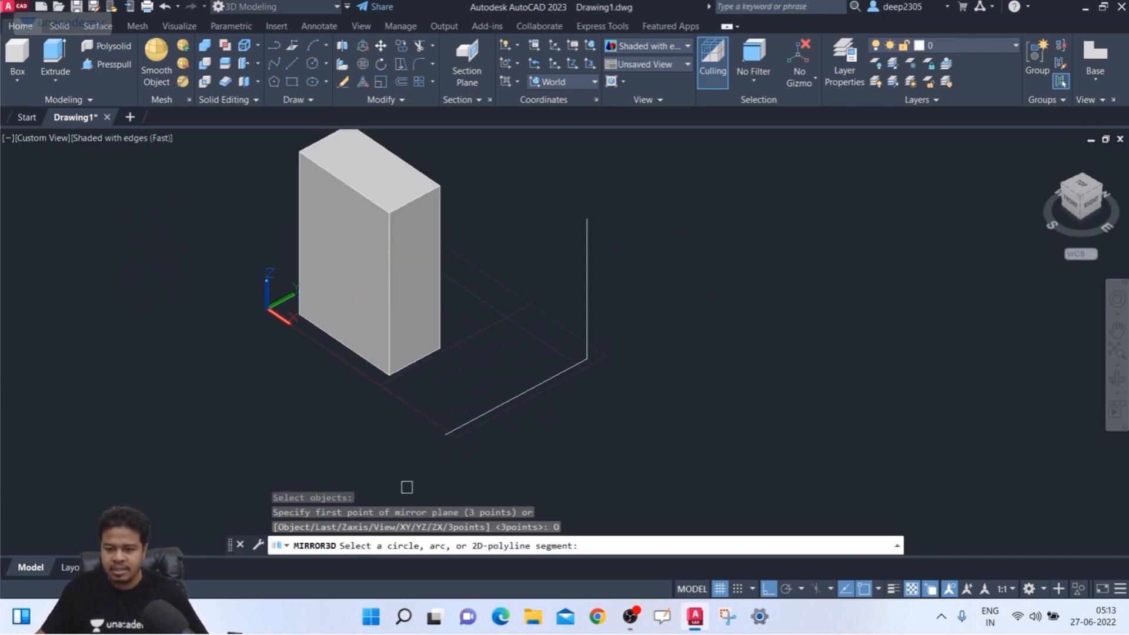
{"action": "left_click", "coordinate": [491, 414]}
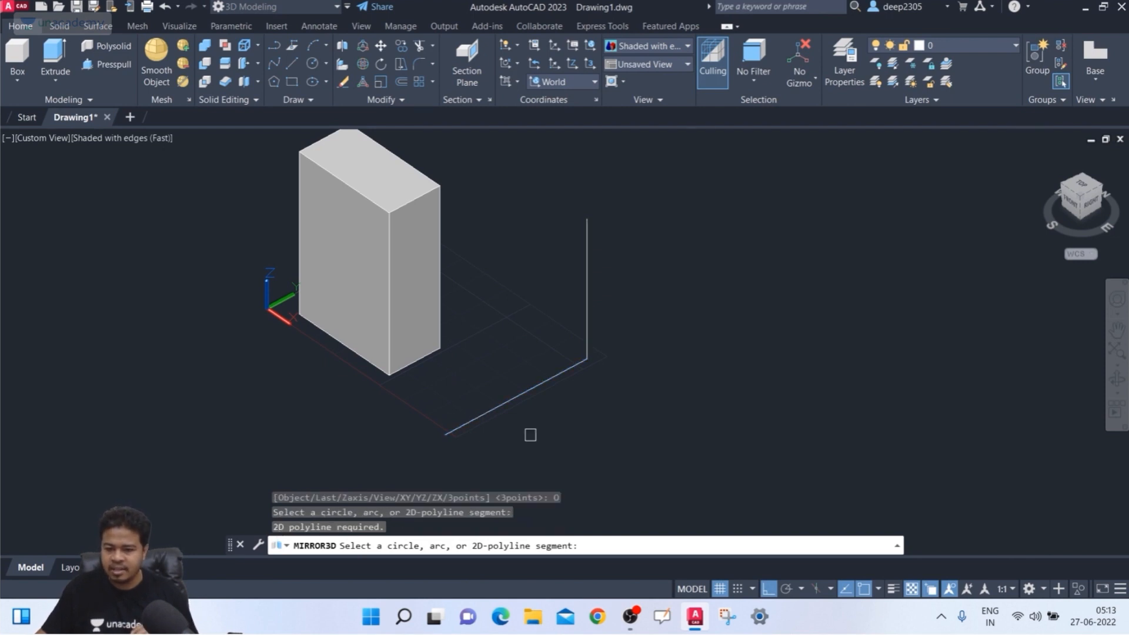
{"action": "key", "text": "Escape"}
Erase the 3D polyline beside the box.
{"action": "left_click", "coordinate": [647, 320]}
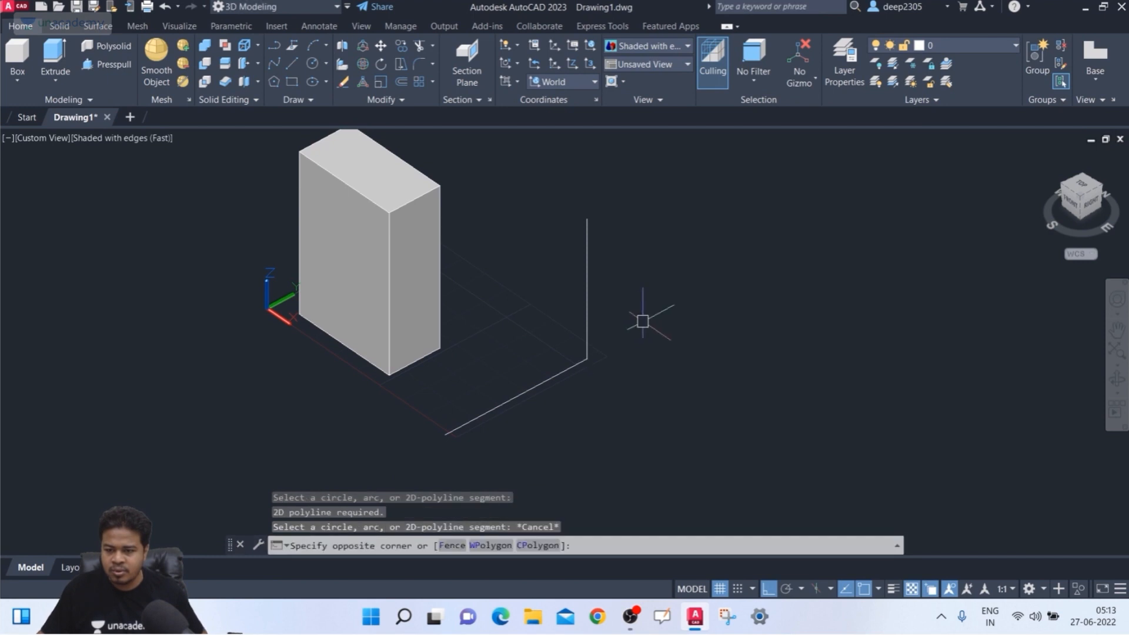
{"action": "left_click", "coordinate": [527, 403]}
{"action": "key", "text": "Delete"}
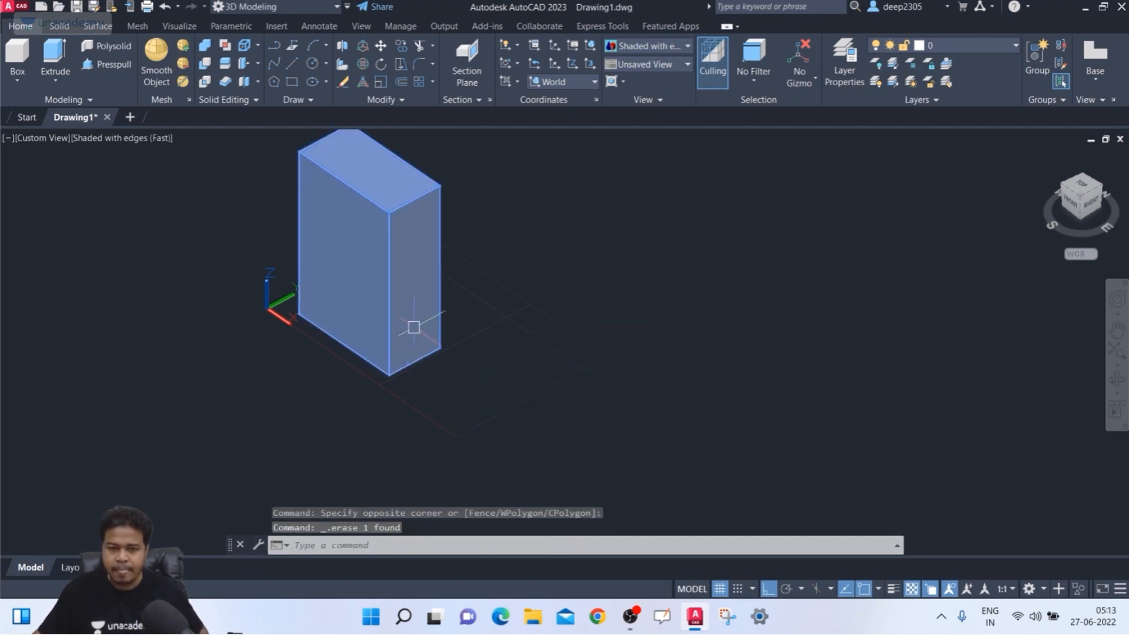
Draw an L-shaped 2D polyline beside the box, with one segment along the Y axis and one along the X axis.
{"action": "middle_click_drag", "start_coordinate": [301, 307], "coordinate": [313, 300]}
{"action": "type", "text": "pl"}
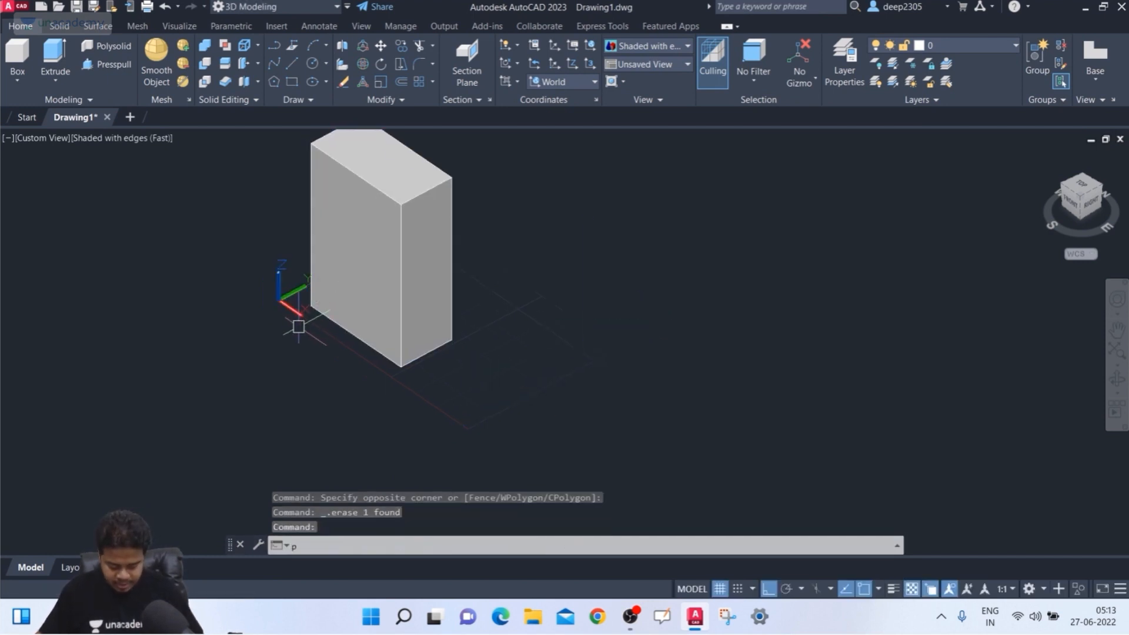
{"action": "key", "text": "Return"}
{"action": "left_click", "coordinate": [453, 394]}
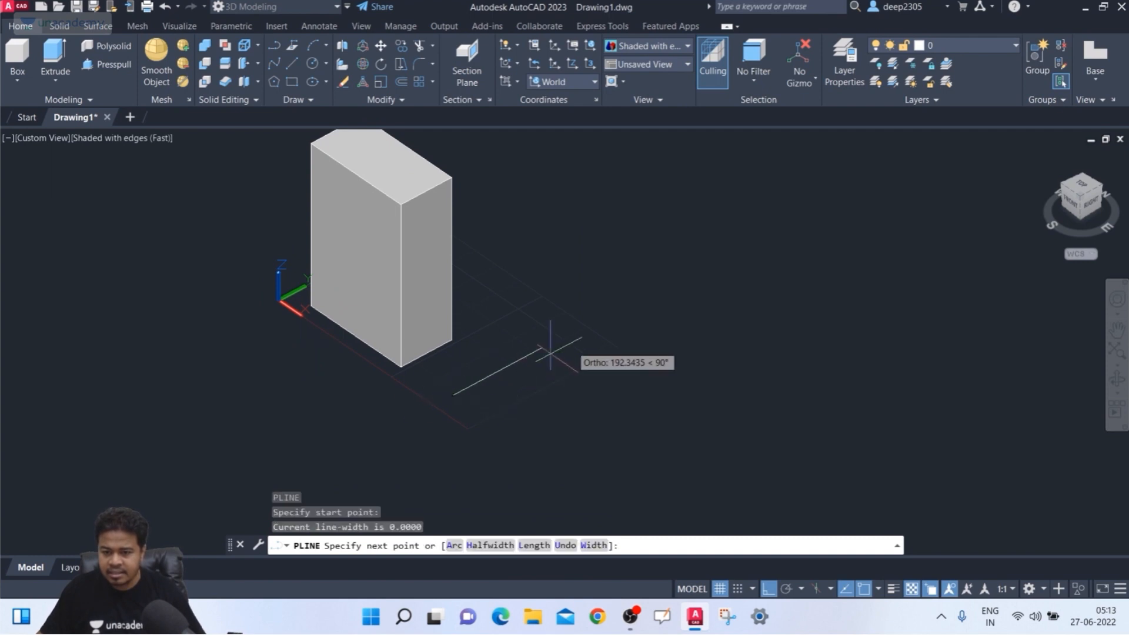
{"action": "left_click", "coordinate": [572, 333]}
{"action": "left_click", "coordinate": [637, 373]}
{"action": "key", "text": "Return"}
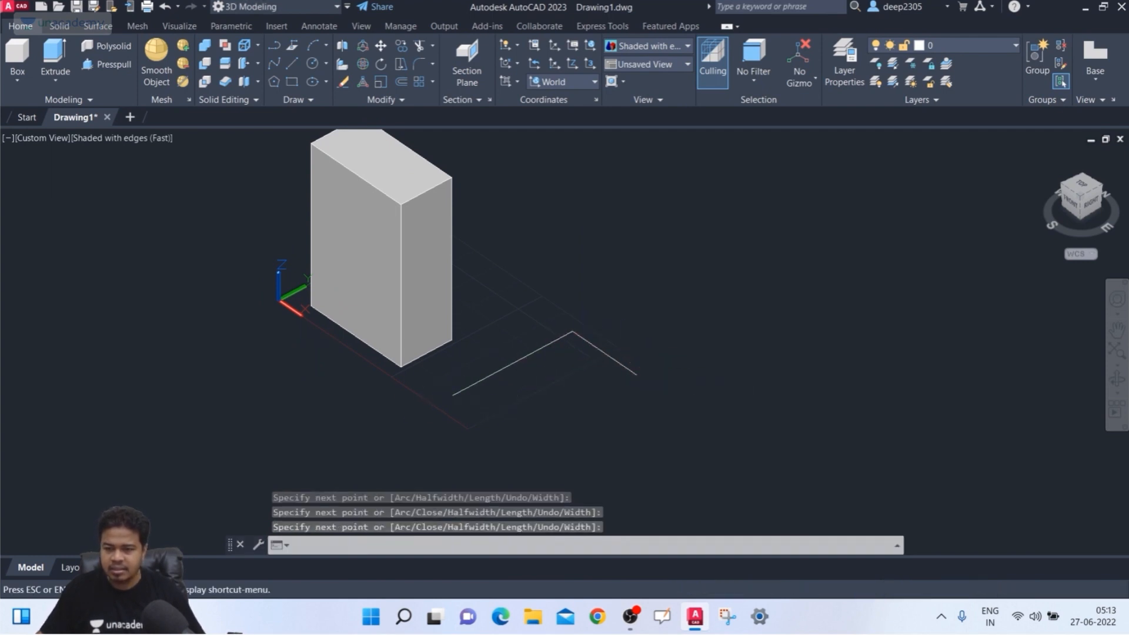
{"action": "middle_click_drag", "start_coordinate": [596, 341], "coordinate": [574, 340]}
{"action": "key", "text": "Escape"}
{"action": "key", "text": "Escape"}
{"action": "key", "text": "Escape"}
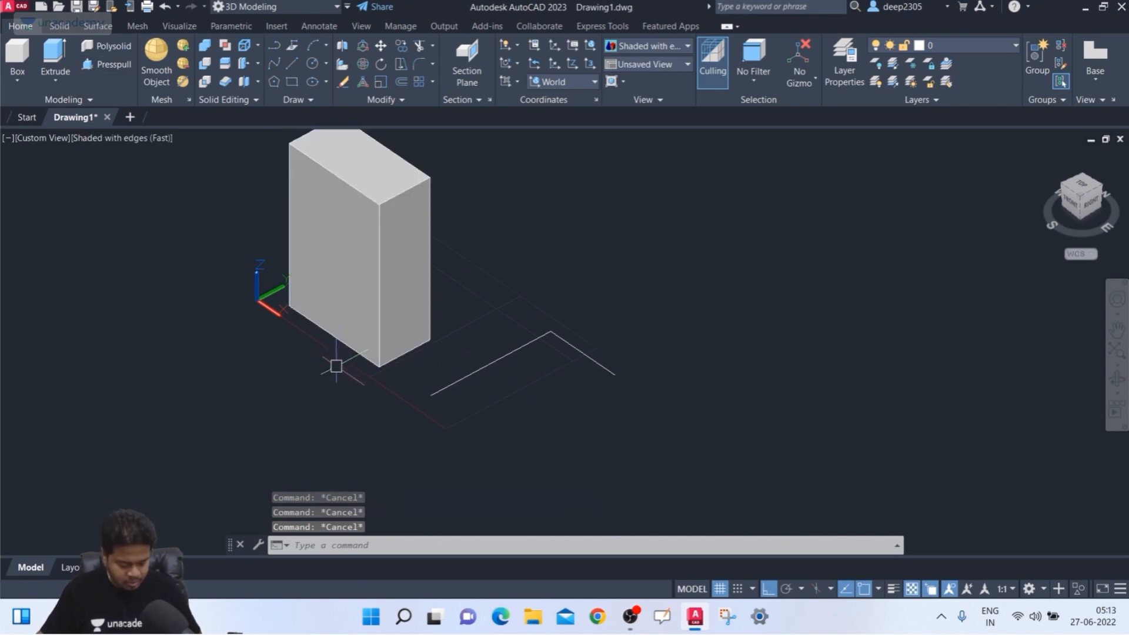
Mirror the box with MIRROR3D using the Object option and the 2D polyline's Y-direction segment, keeping the source object.
{"action": "type", "text": "3dmi"}
{"action": "key", "text": "Return"}
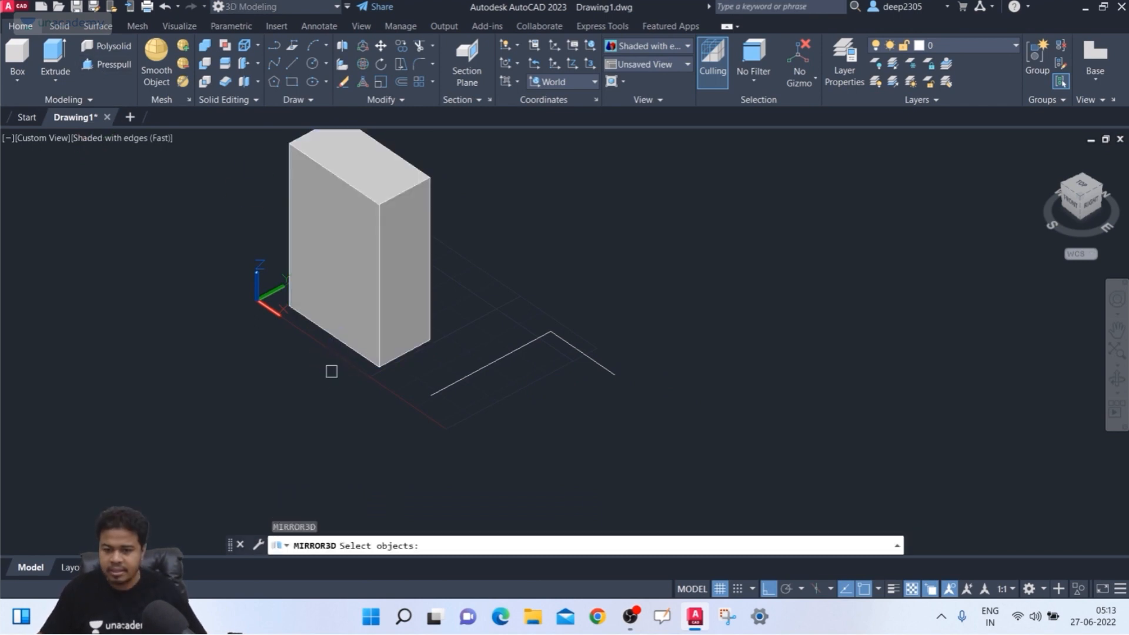
{"action": "left_click", "coordinate": [385, 344]}
{"action": "key", "text": "Return"}
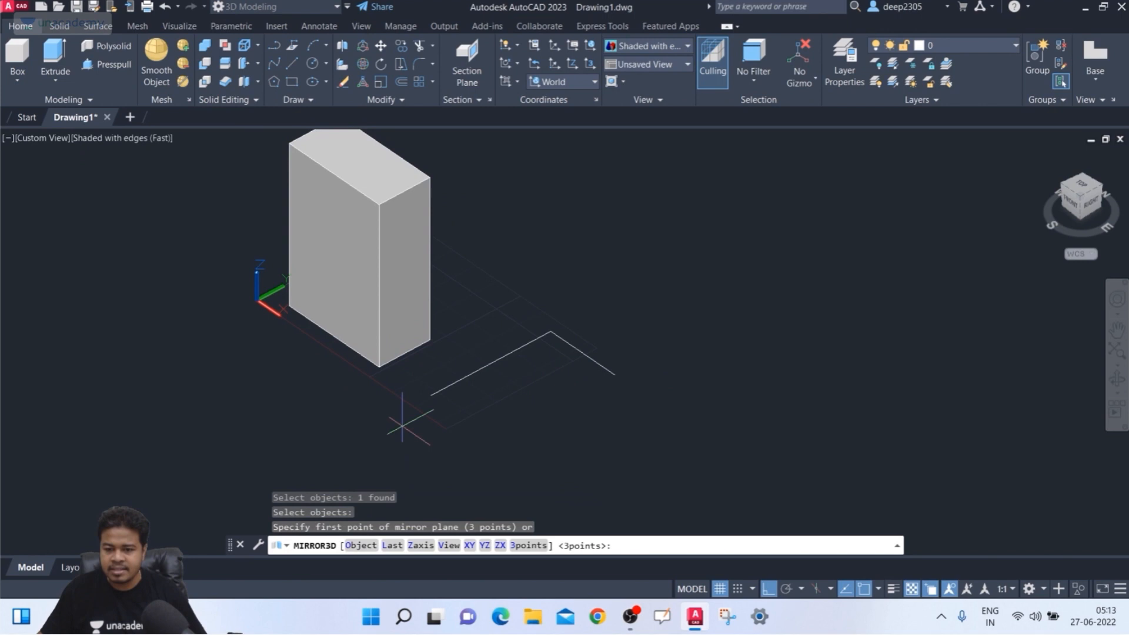
{"action": "left_click", "coordinate": [361, 546]}
{"action": "left_click", "coordinate": [471, 373]}
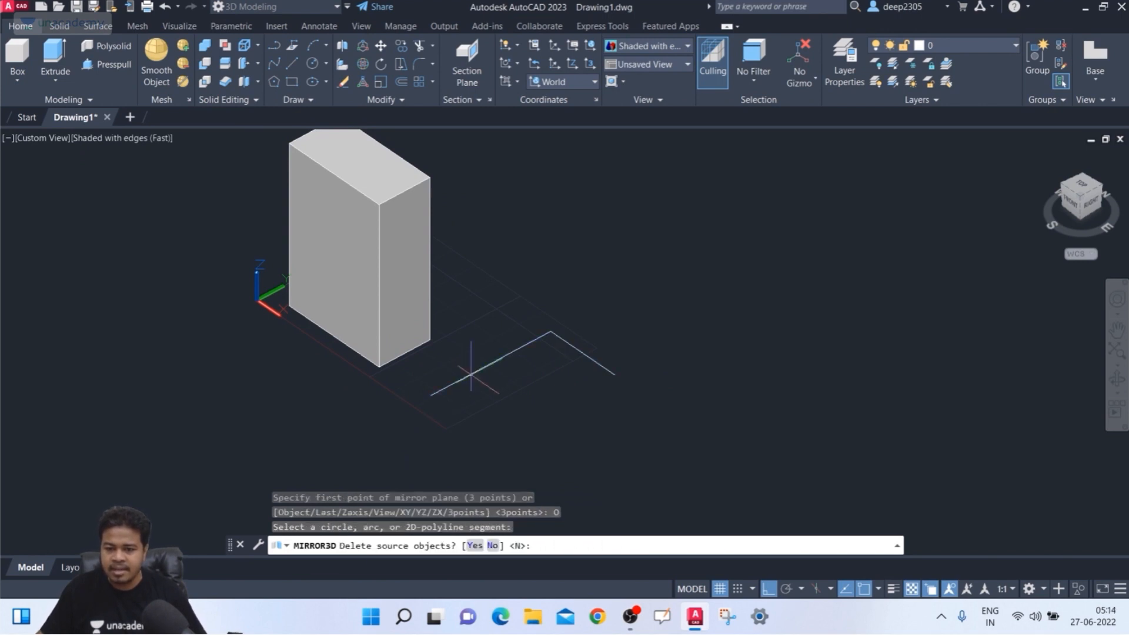
{"action": "left_click", "coordinate": [494, 546]}
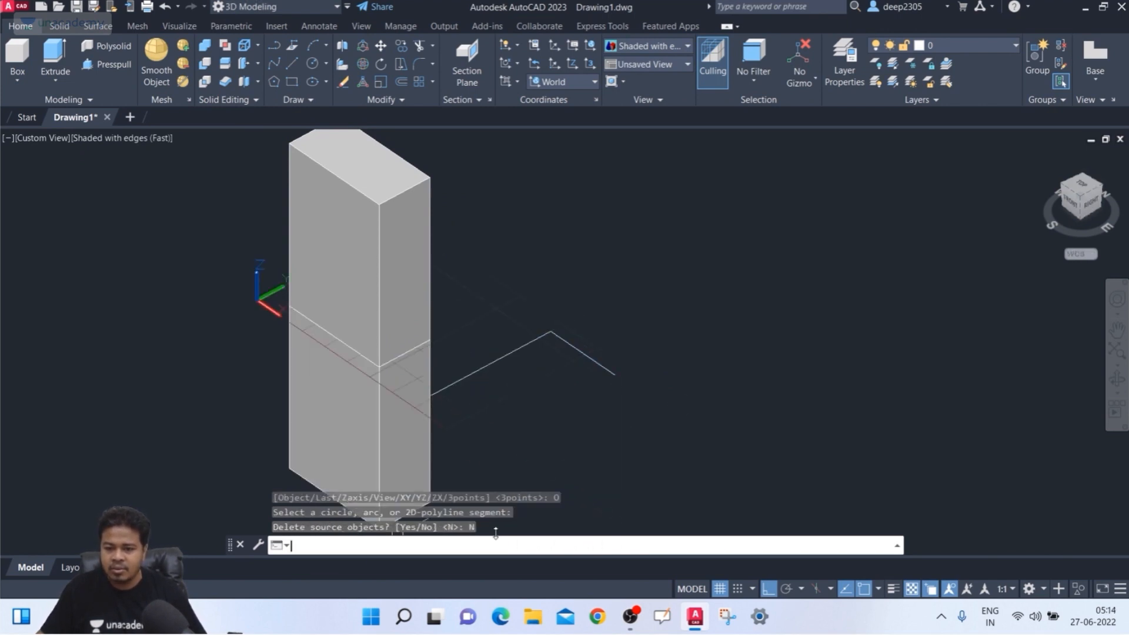
{"action": "middle_click_drag", "start_coordinate": [459, 401], "coordinate": [462, 350]}
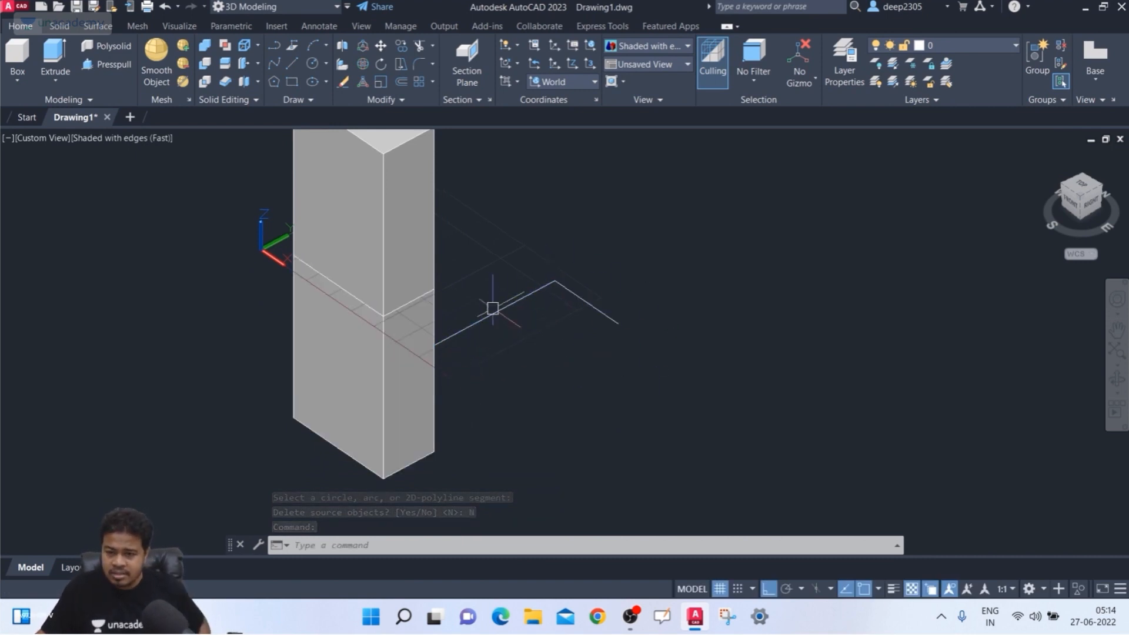
Erase the mirrored copy below the box and draw a circle beside the L-shaped polyline on the ground plane.
{"action": "left_click", "coordinate": [383, 434]}
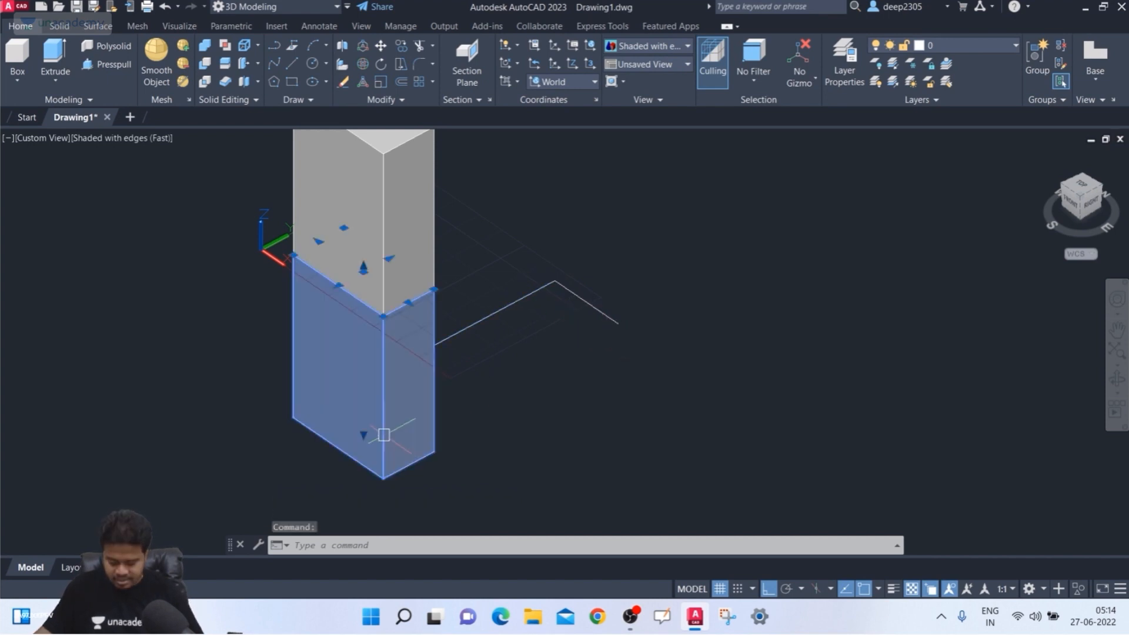
{"action": "key", "text": "Delete"}
{"action": "type", "text": "c"}
{"action": "key", "text": "Return"}
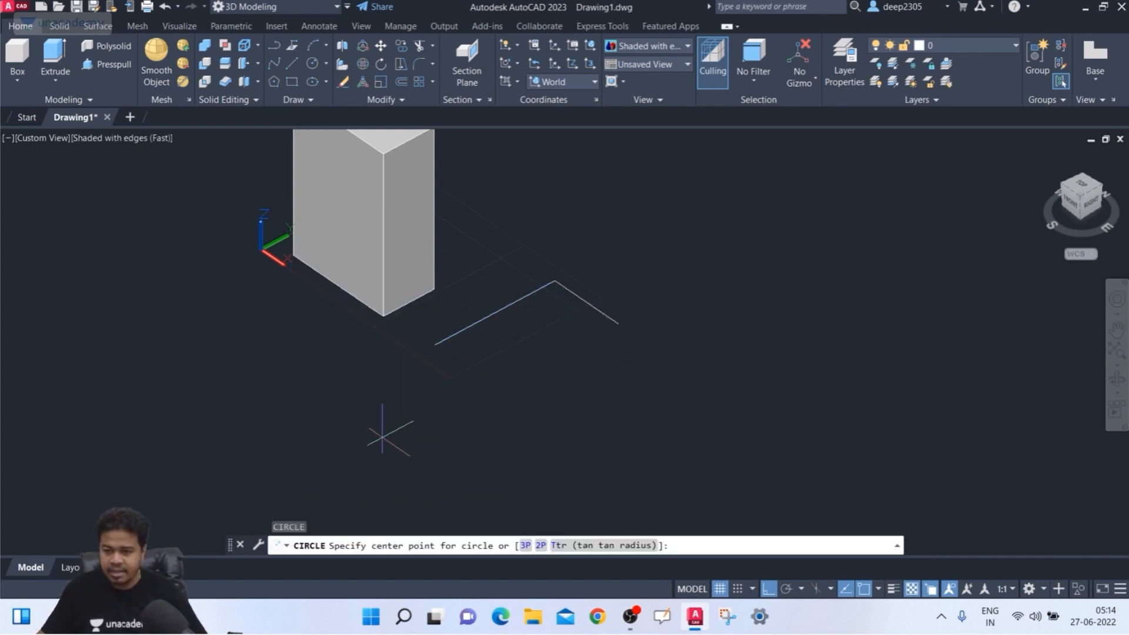
{"action": "left_click", "coordinate": [531, 365]}
{"action": "left_click", "coordinate": [525, 400]}
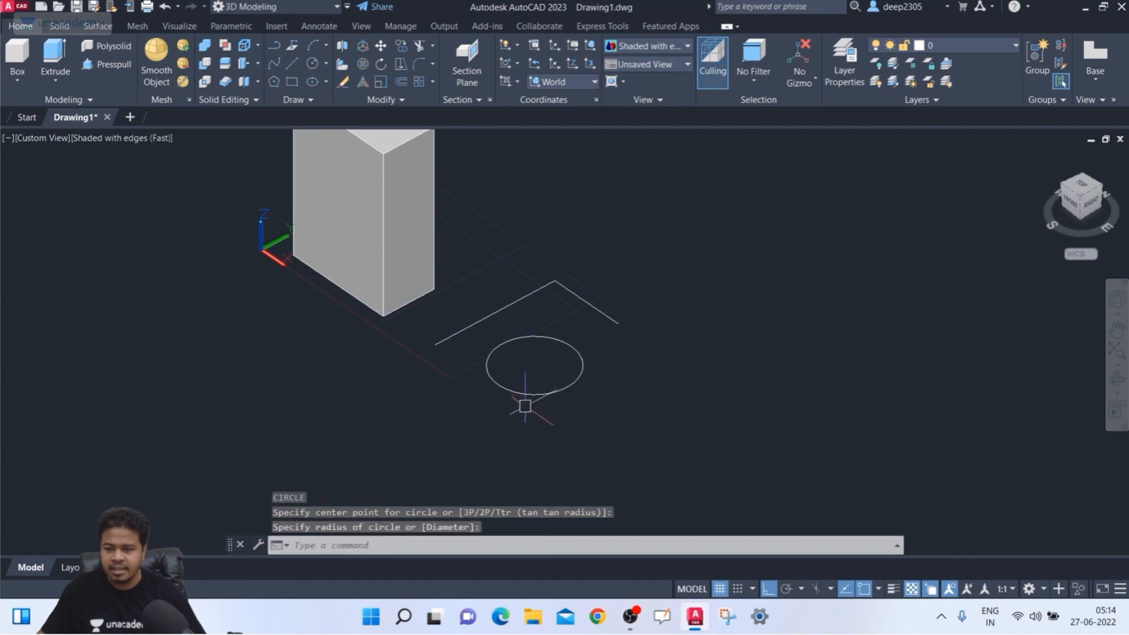
{"action": "middle_click_drag", "start_coordinate": [574, 422], "coordinate": [560, 422]}
{"action": "key", "text": "Escape"}
{"action": "key", "text": "Escape"}
{"action": "key", "text": "Escape"}
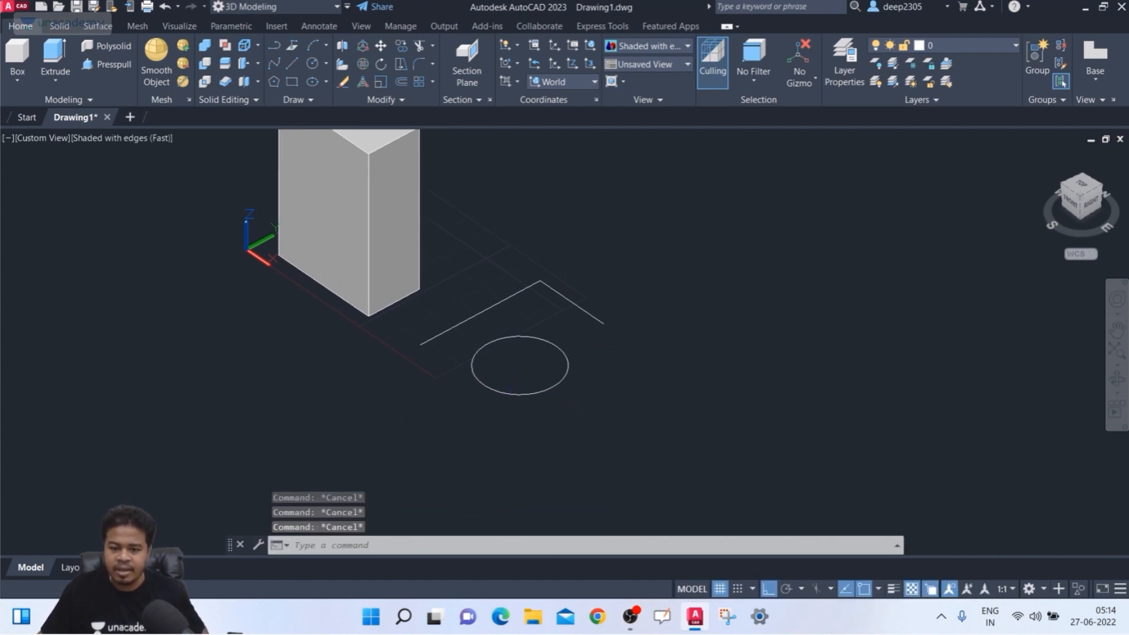
Mirror the box with MIRROR3D using the Object option and the circle as the mirror plane, keeping the source object.
{"action": "type", "text": "3d"}
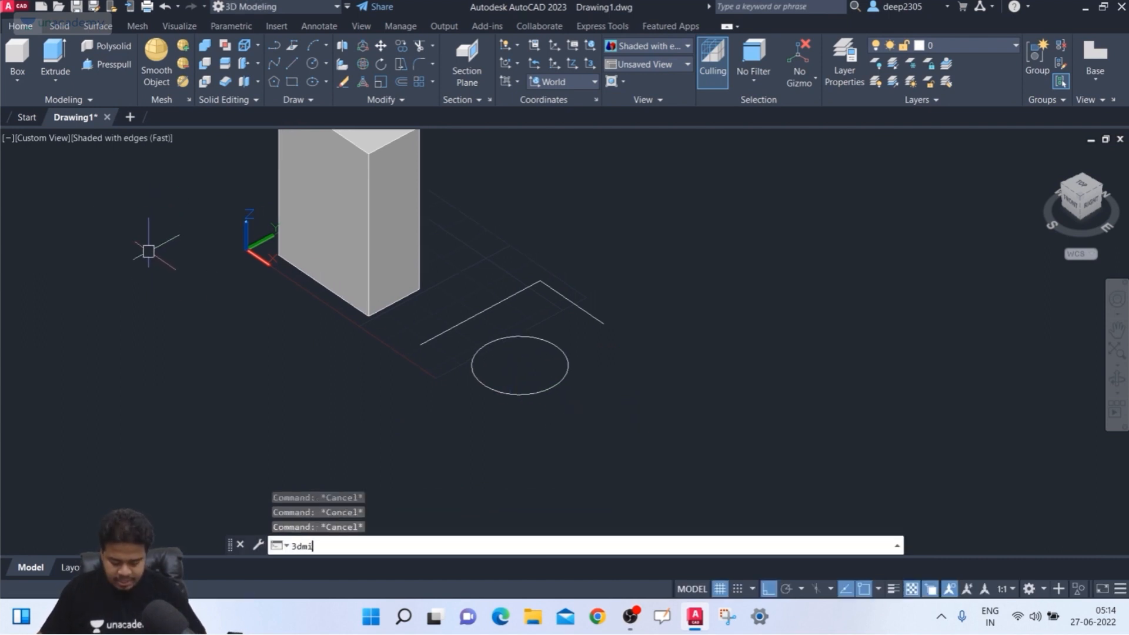
{"action": "type", "text": "mi"}
{"action": "key", "text": "Return"}
{"action": "left_click", "coordinate": [337, 215]}
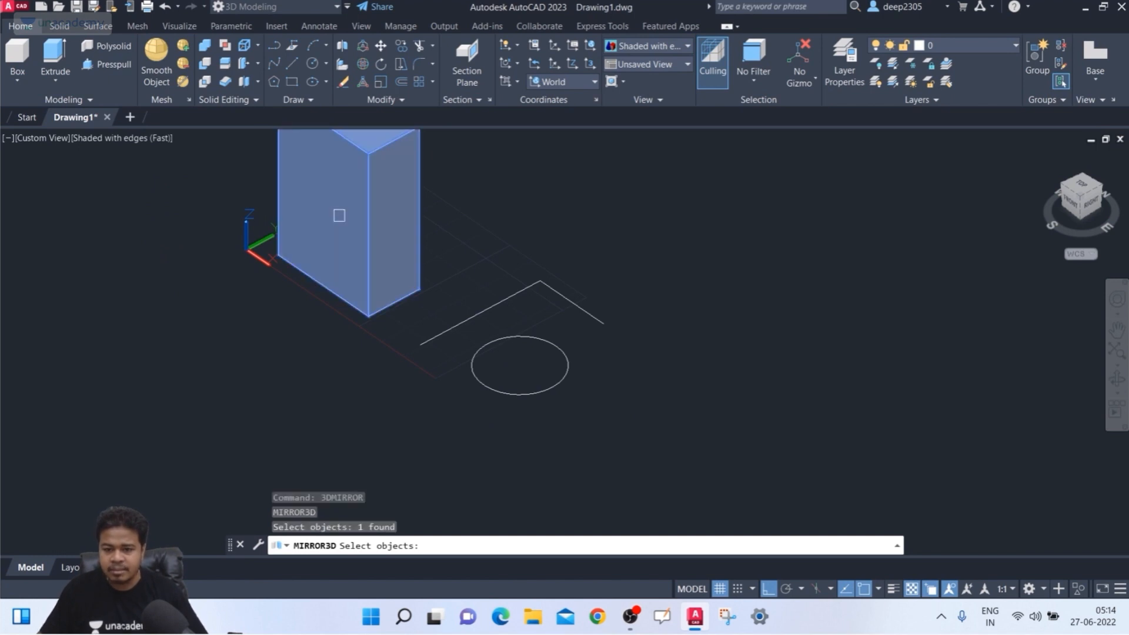
{"action": "key", "text": "Return"}
{"action": "left_click", "coordinate": [353, 545]}
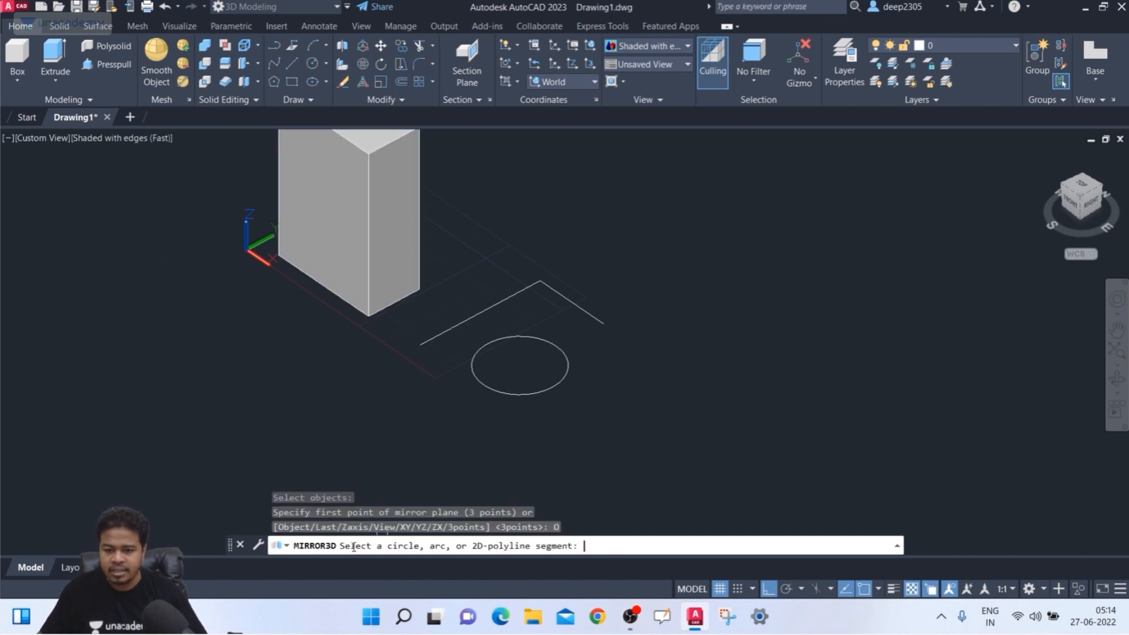
{"action": "left_click", "coordinate": [515, 394]}
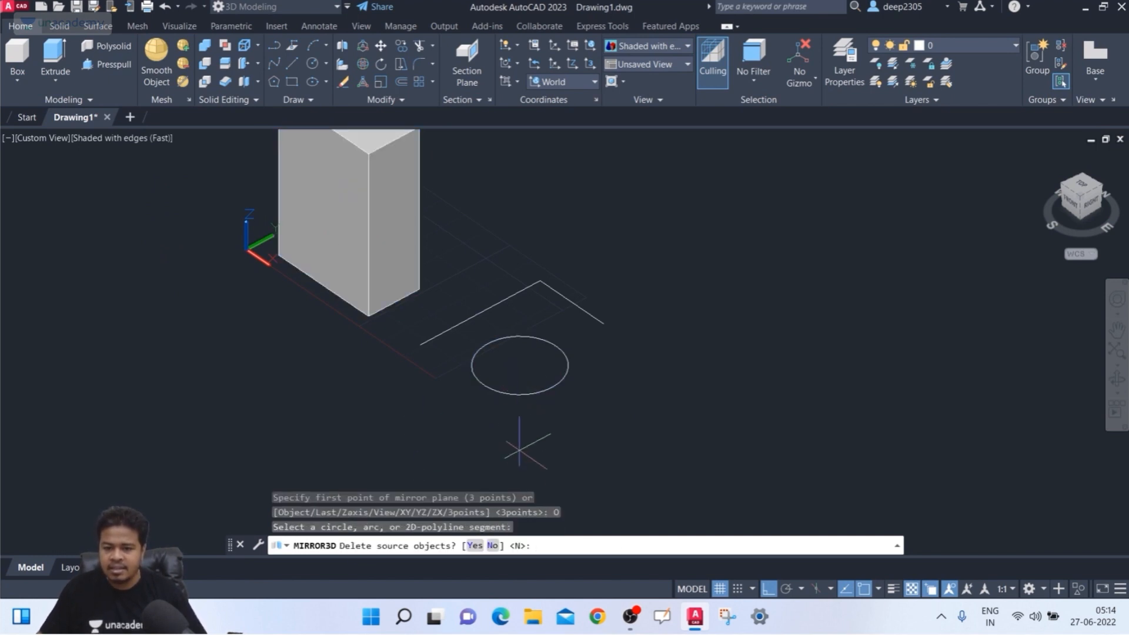
{"action": "left_click", "coordinate": [492, 546]}
{"action": "mouse_move", "coordinate": [340, 358]}
{"action": "middle_mouse_down", "text": "shift"}
{"action": "mouse_move", "coordinate": [338, 325]}
{"action": "mouse_move", "coordinate": [336, 355]}
{"action": "middle_mouse_up", "text": "shift"}
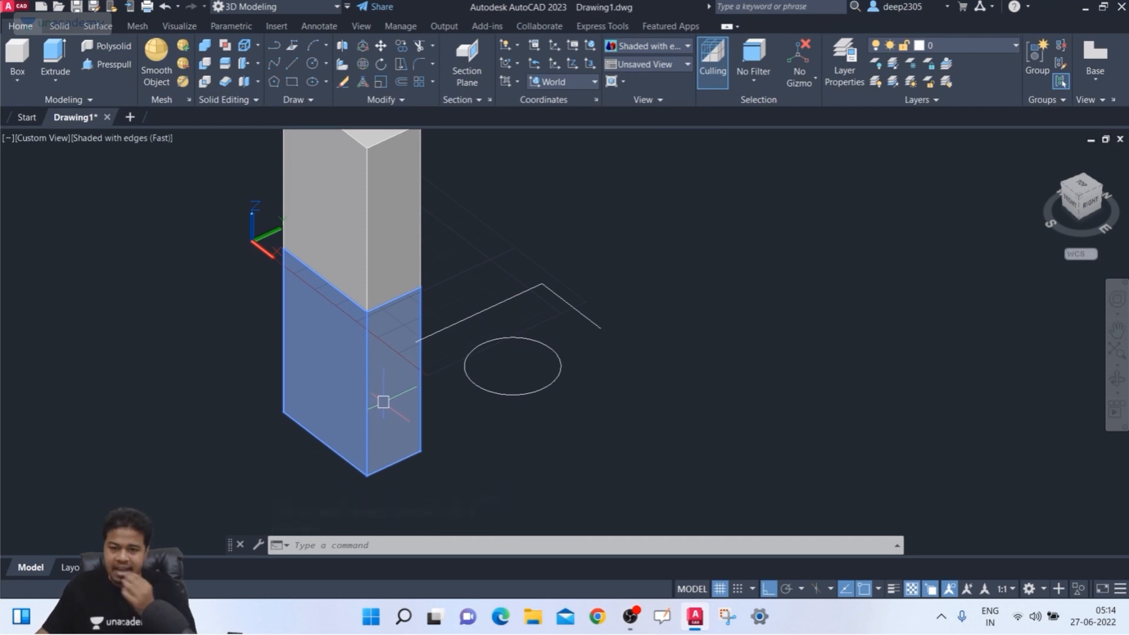
{"action": "scroll", "coordinate": [450, 432], "scroll_direction": "down", "scroll_amount": 3}
{"action": "scroll", "coordinate": [458, 435], "scroll_direction": "up", "scroll_amount": 3}
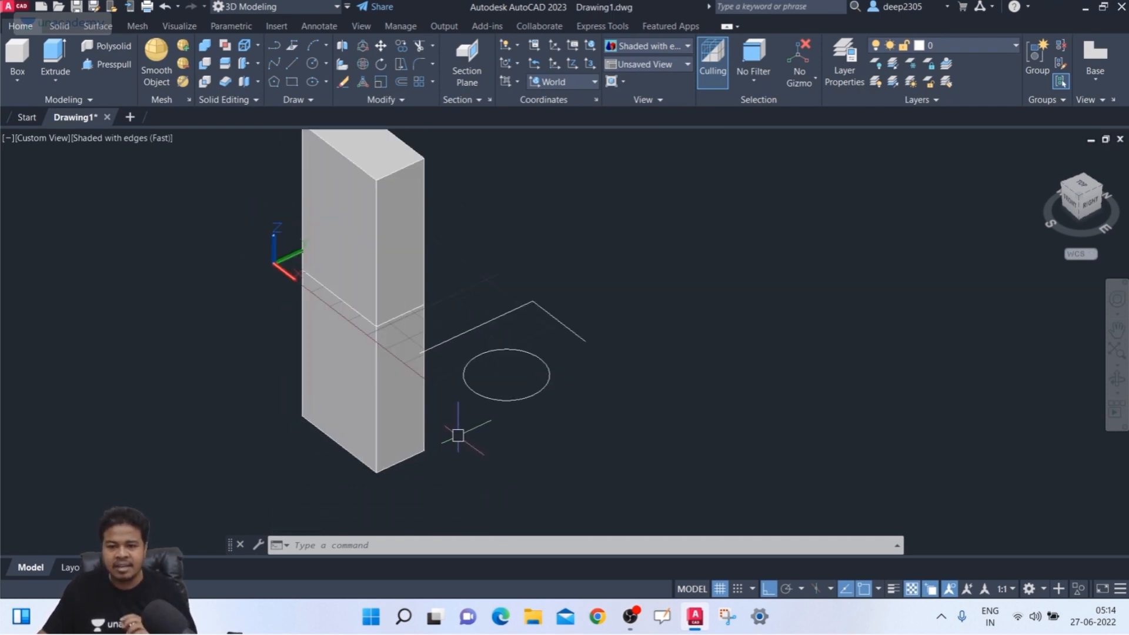
Move the circle from its center straight down along the Z axis, below the level of the box's base.
{"action": "type", "text": "m"}
{"action": "key", "text": "Return"}
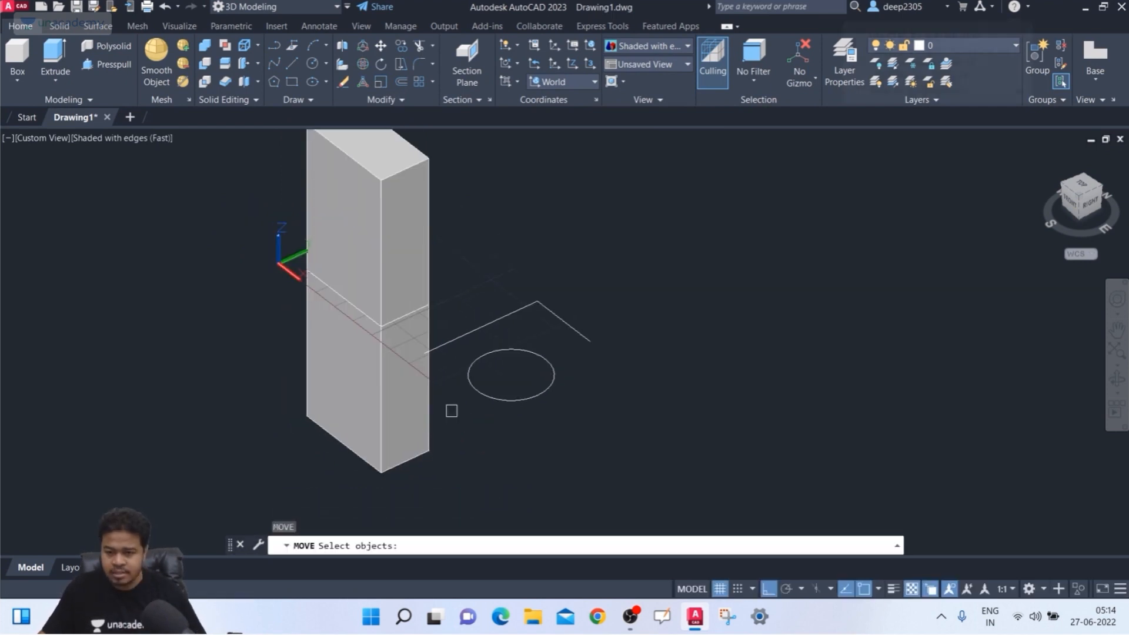
{"action": "left_click", "coordinate": [485, 394]}
{"action": "key", "text": "Return"}
{"action": "left_click", "coordinate": [511, 375]}
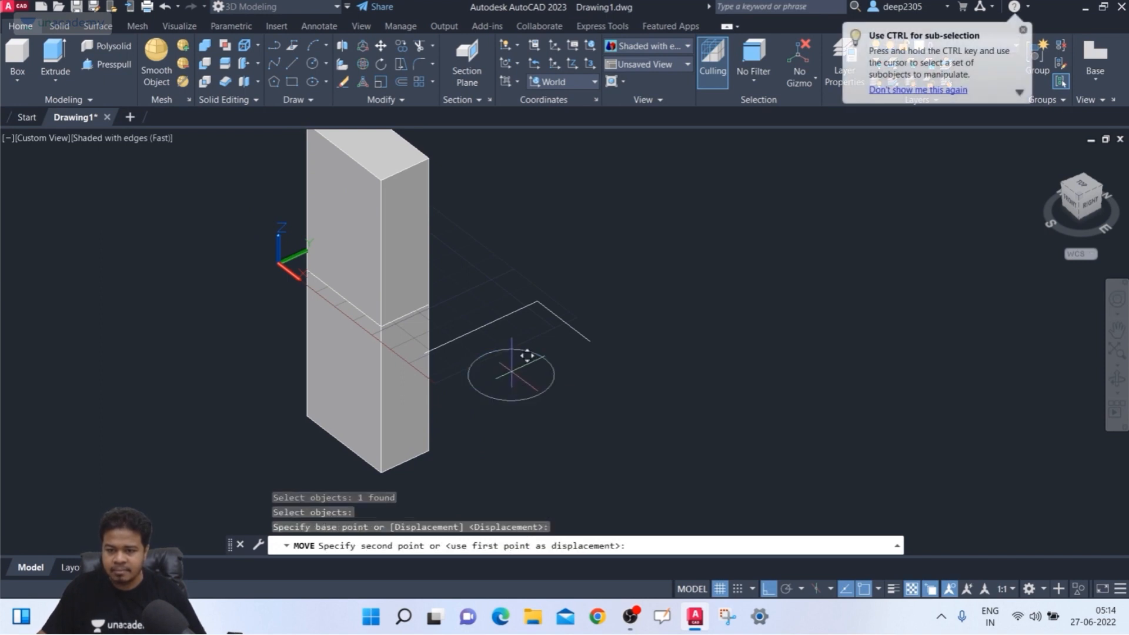
{"action": "left_click", "coordinate": [498, 432]}
{"action": "middle_click_drag", "start_coordinate": [539, 414], "coordinate": [526, 393]}
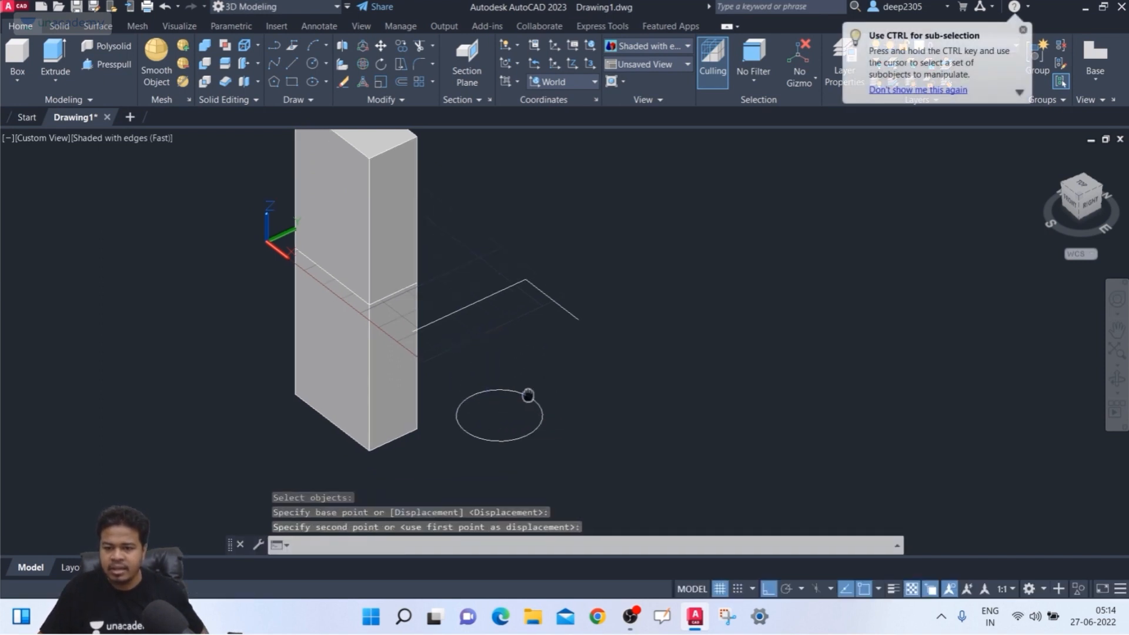
{"action": "key", "text": "Escape"}
Erase the mirrored copy directly below the original box.
{"action": "left_click", "coordinate": [375, 372]}
{"action": "key", "text": "Delete"}
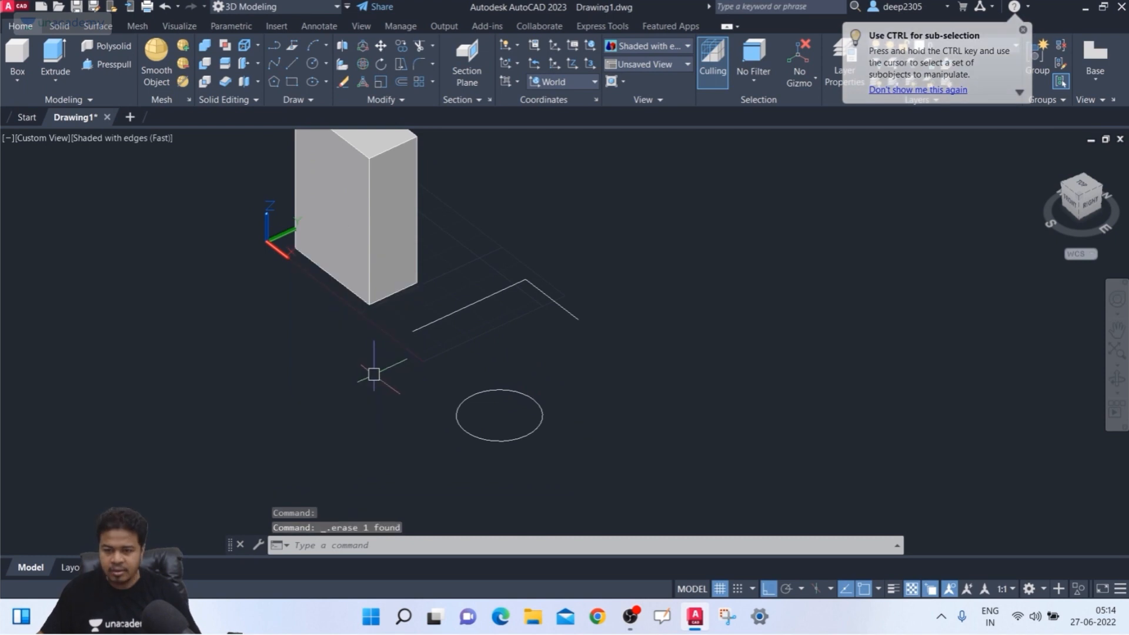
{"action": "middle_click_drag", "start_coordinate": [373, 373], "coordinate": [404, 411]}
{"action": "key", "text": "Escape"}
{"action": "key", "text": "Escape"}
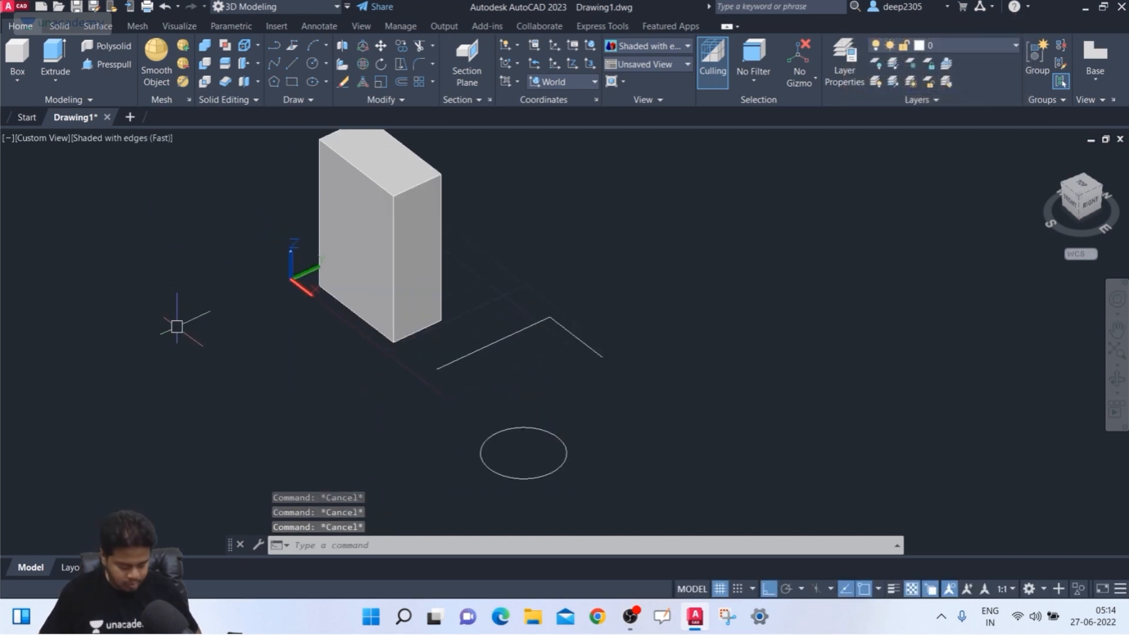
Mirror the box with MIRROR3D using the Object option and the lowered circle as the mirror plane, keeping the source object.
{"action": "type", "text": "3dmi"}
{"action": "key", "text": "Return"}
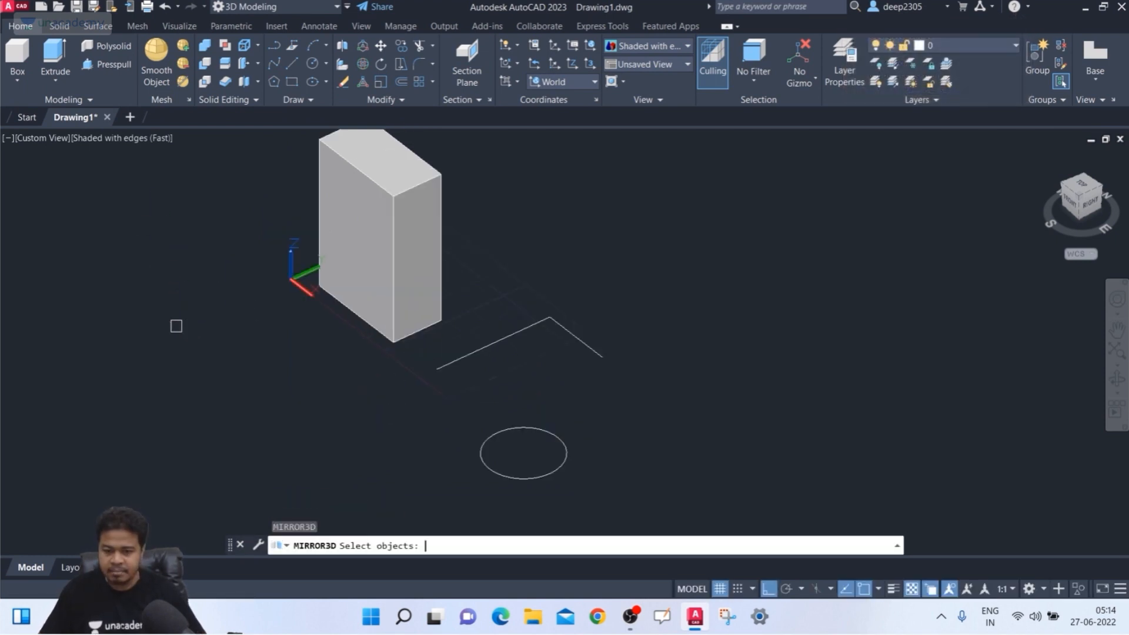
{"action": "left_click", "coordinate": [397, 292]}
{"action": "key", "text": "Return"}
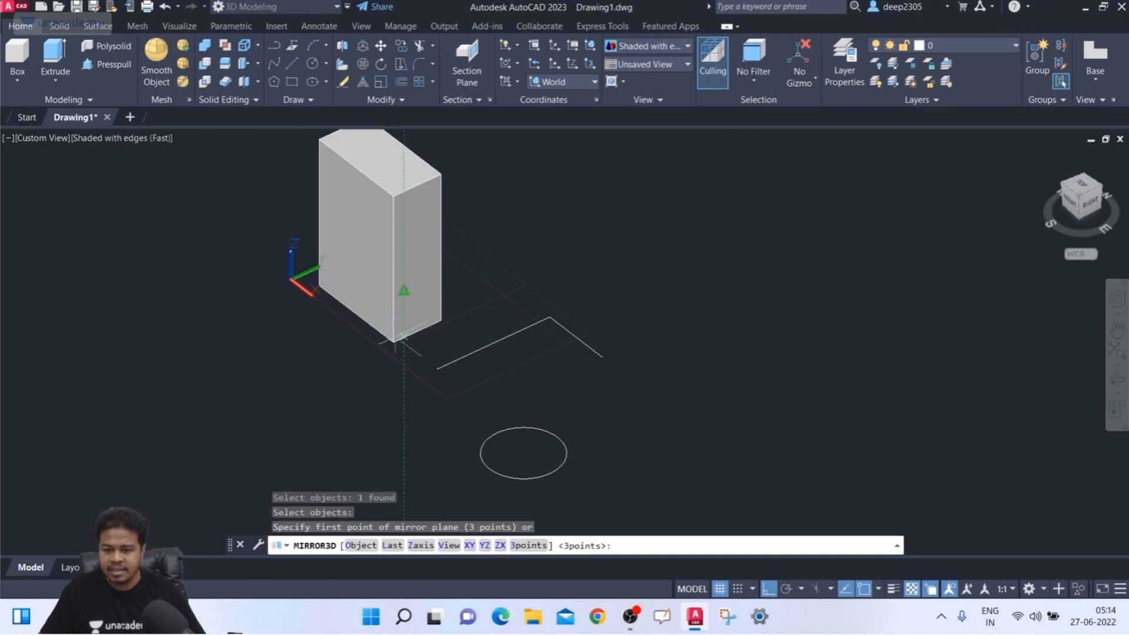
{"action": "left_click", "coordinate": [360, 546]}
{"action": "left_click", "coordinate": [530, 481]}
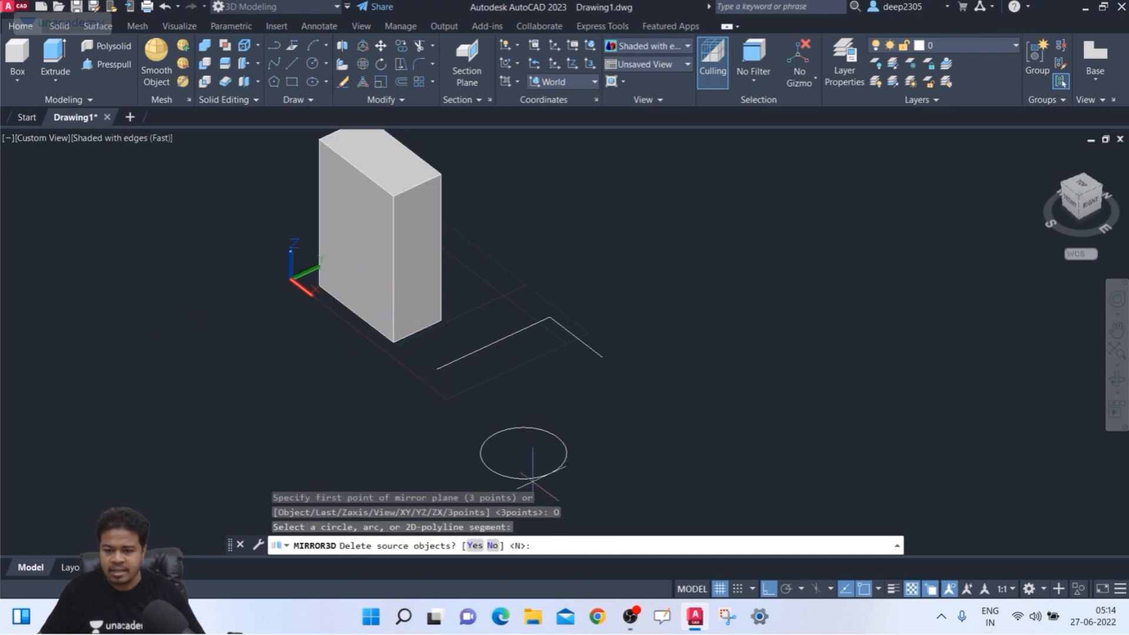
{"action": "left_click", "coordinate": [493, 545]}
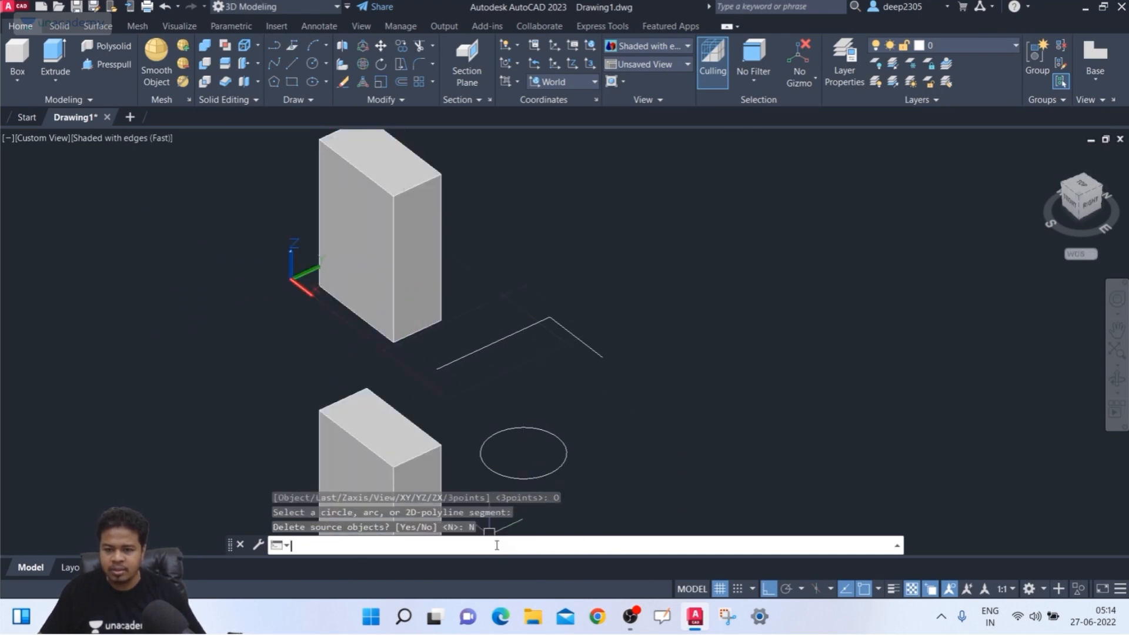
{"action": "key", "text": "Escape"}
{"action": "middle_click_drag", "start_coordinate": [385, 411], "coordinate": [385, 308], "text": "shift"}
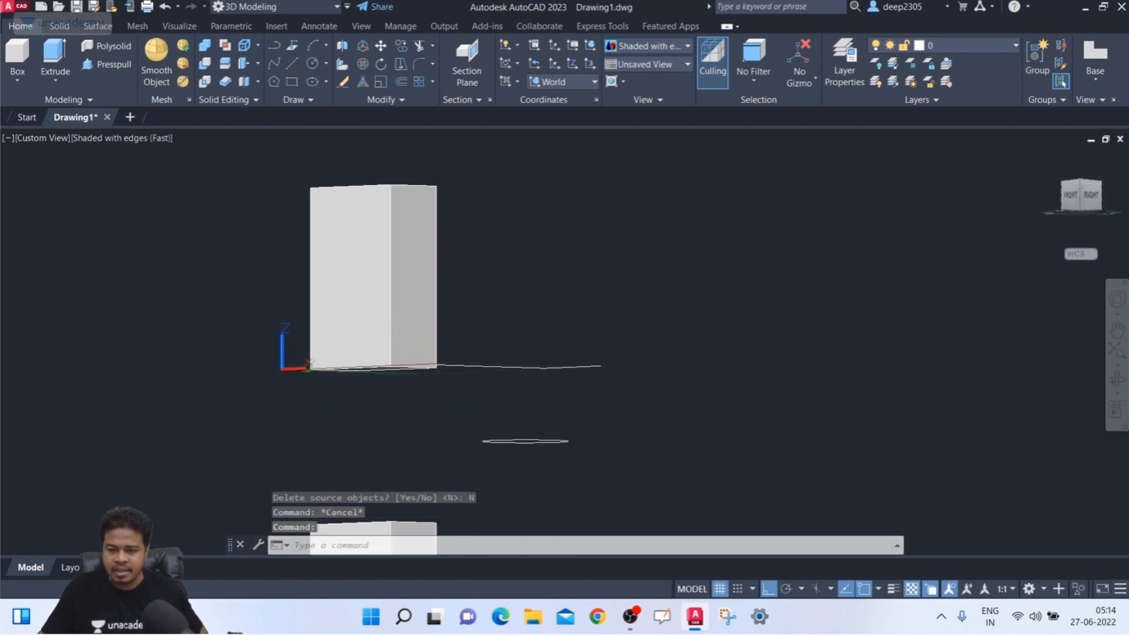
{"action": "mouse_move", "coordinate": [379, 400]}
{"action": "middle_mouse_down"}
{"action": "mouse_move", "coordinate": [368, 325]}
{"action": "mouse_move", "coordinate": [337, 372]}
{"action": "mouse_move", "coordinate": [331, 421]}
{"action": "mouse_move", "coordinate": [337, 395]}
{"action": "middle_mouse_up"}
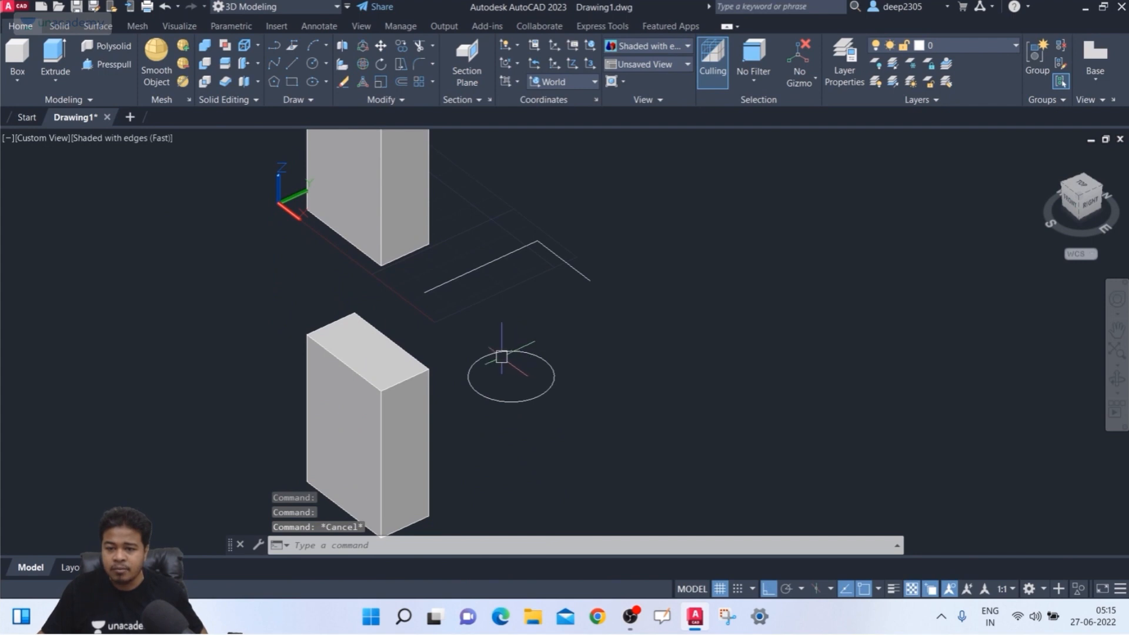
{"action": "middle_click_drag", "start_coordinate": [506, 416], "coordinate": [450, 438]}
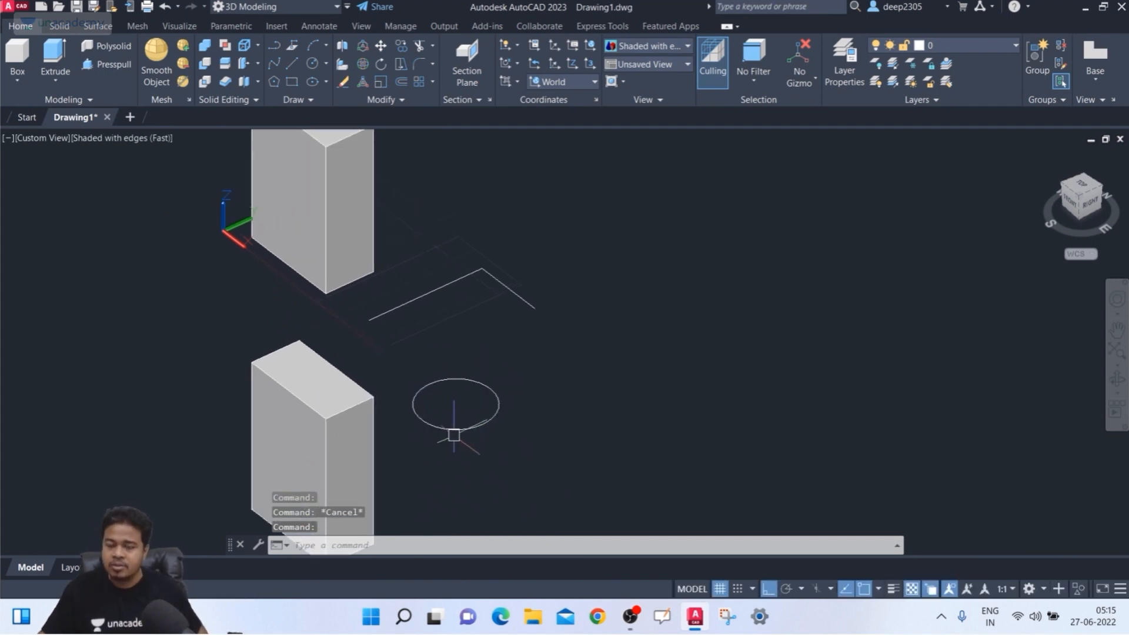
Erase the circle, the lower mirrored box and the L-shaped polyline, leaving only the original box.
{"action": "left_click", "coordinate": [532, 381]}
{"action": "left_click", "coordinate": [303, 473]}
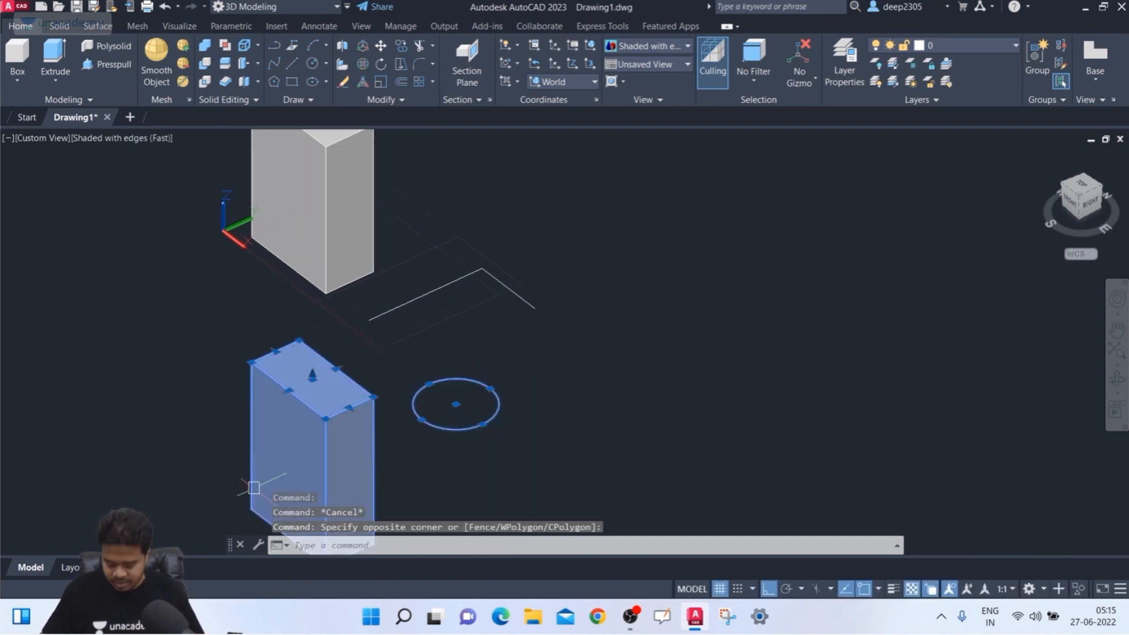
{"action": "key", "text": "Delete"}
{"action": "middle_click_drag", "start_coordinate": [426, 335], "coordinate": [374, 381]}
{"action": "left_click", "coordinate": [584, 307]}
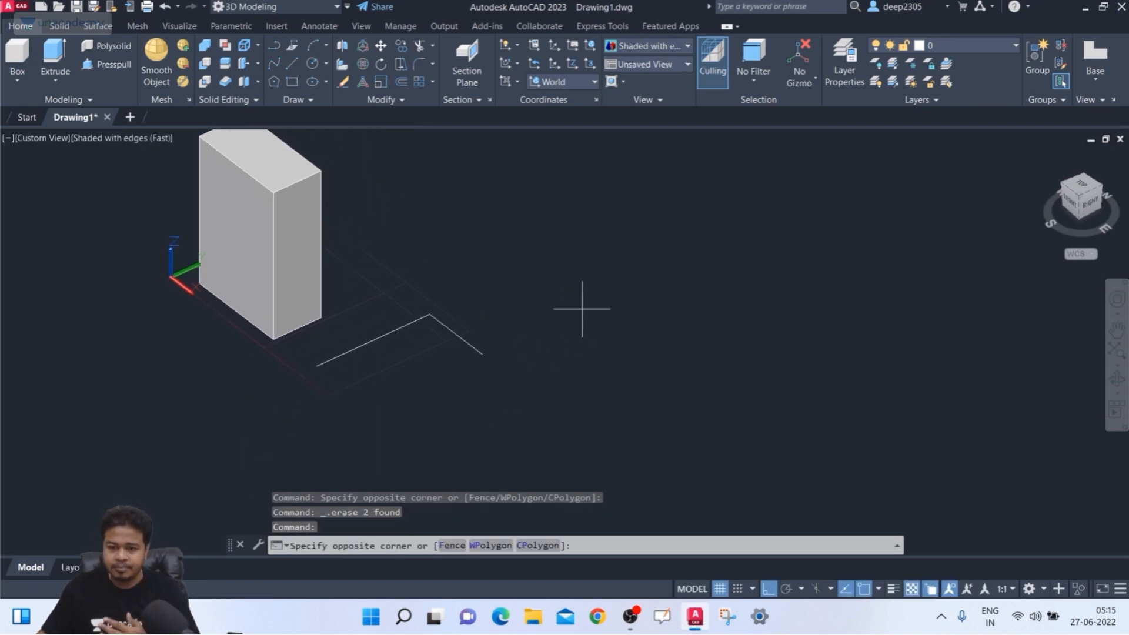
{"action": "left_click", "coordinate": [385, 385]}
{"action": "key", "text": "Delete"}
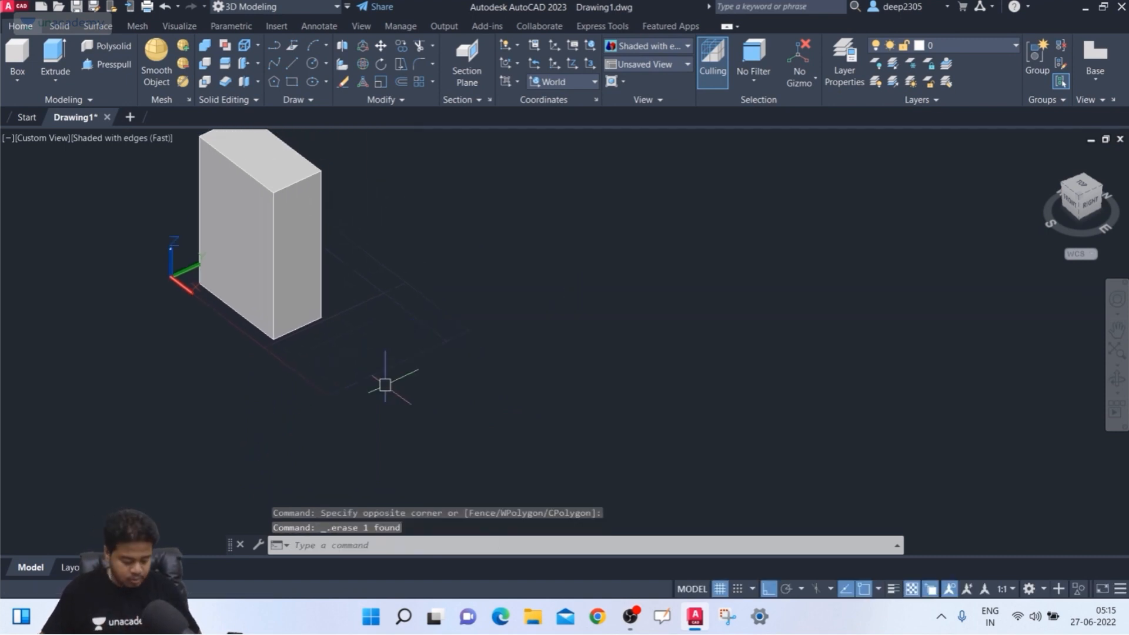
Mirror the box with MIRROR3D's Zaxis option, using a plane point in front of it and a normal along the X axis, keeping the source object.
{"action": "type", "text": "3dmi"}
{"action": "key", "text": "Return"}
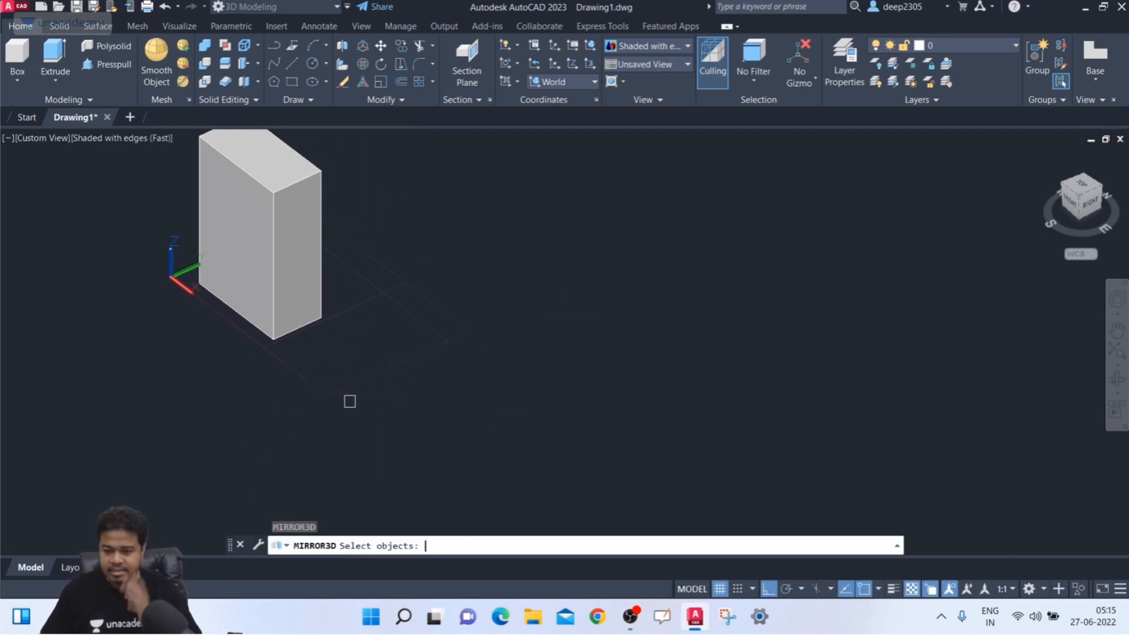
{"action": "left_click", "coordinate": [290, 274]}
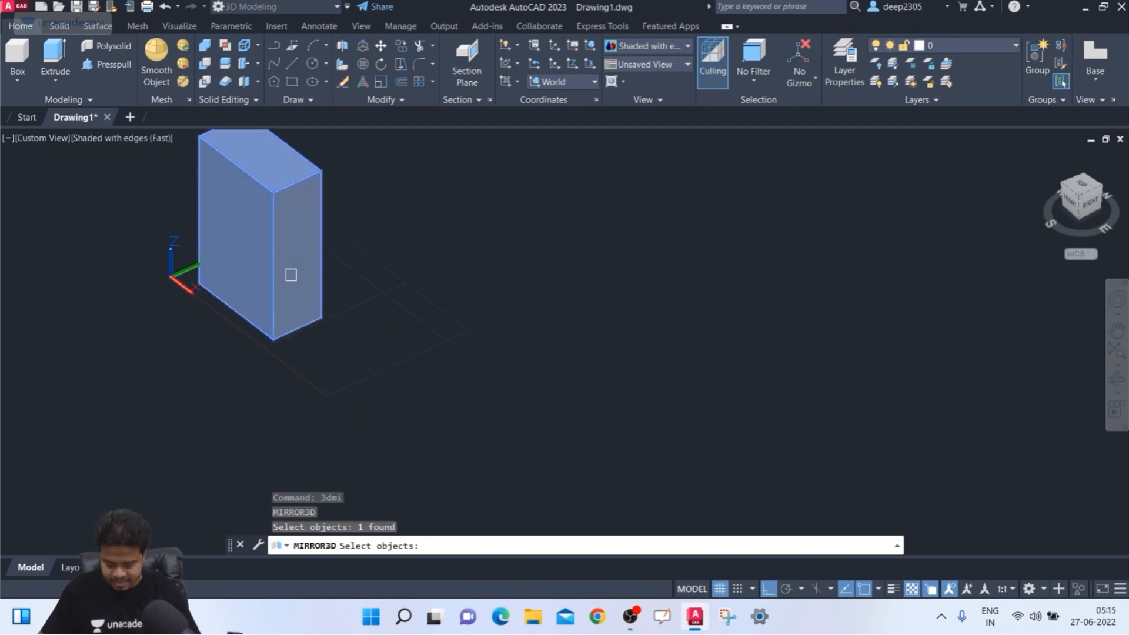
{"action": "key", "text": "Return"}
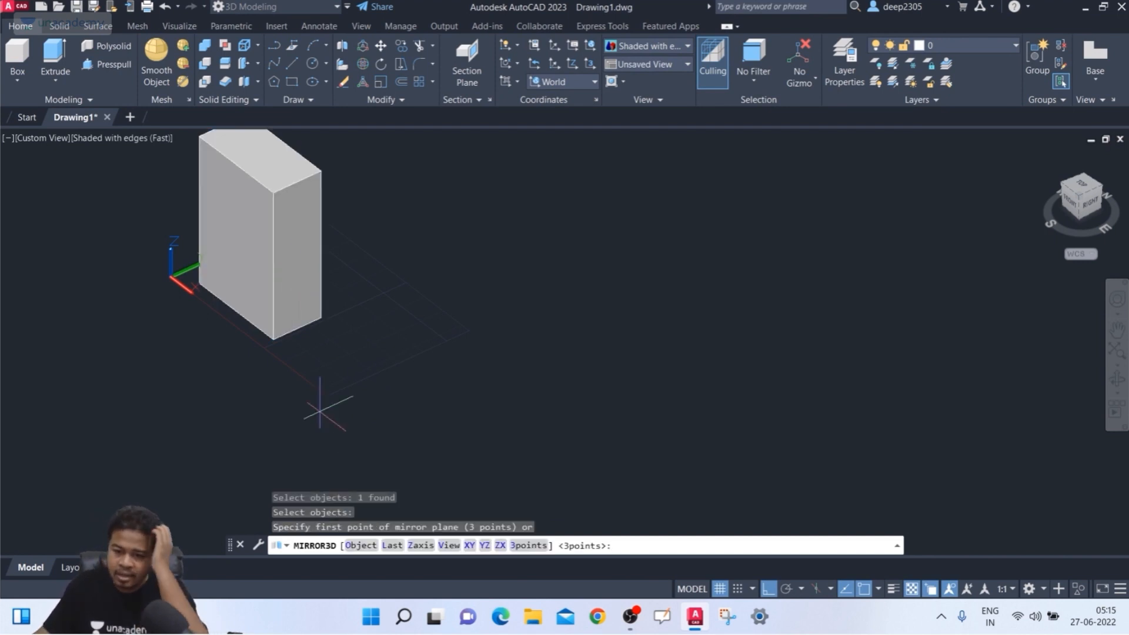
{"action": "left_click", "coordinate": [421, 545]}
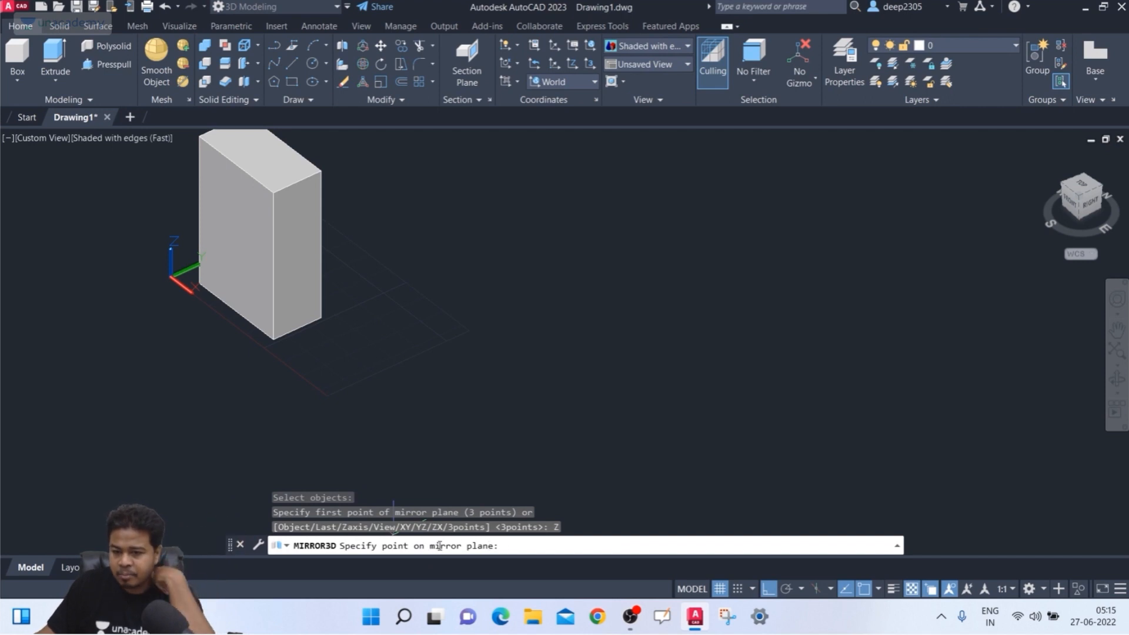
{"action": "left_click", "coordinate": [325, 389]}
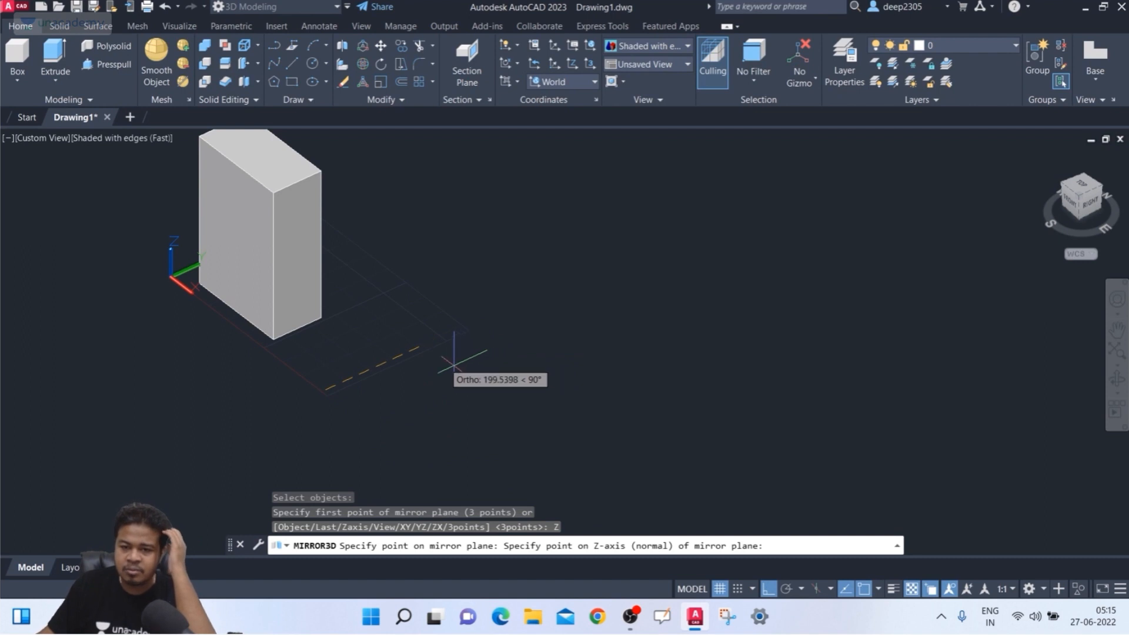
{"action": "left_click", "coordinate": [409, 454]}
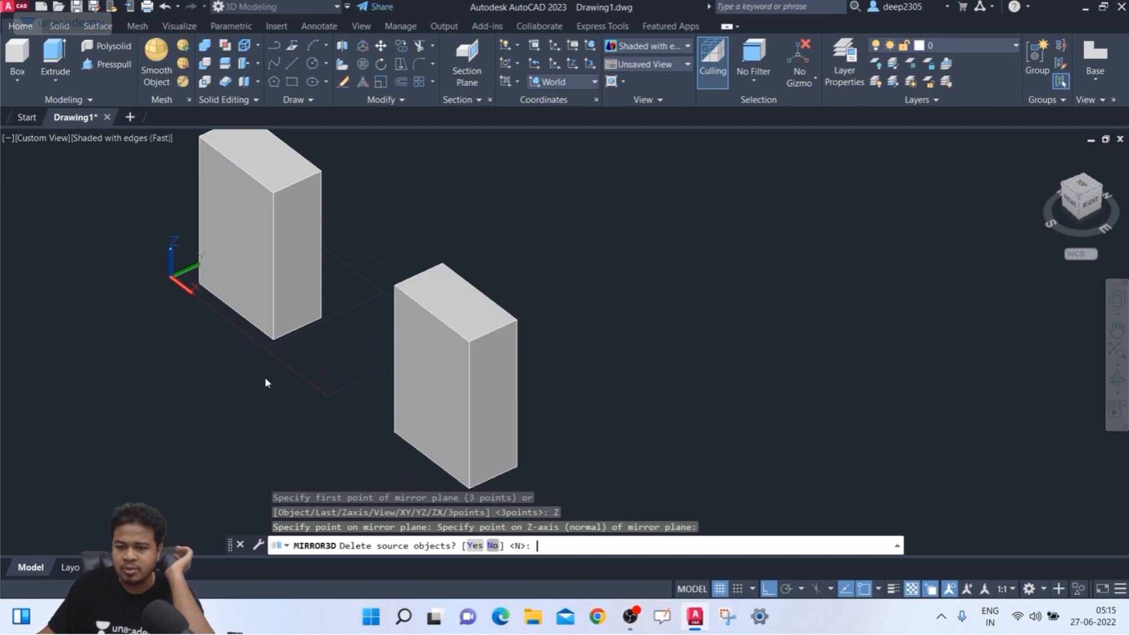
{"action": "left_click", "coordinate": [492, 545]}
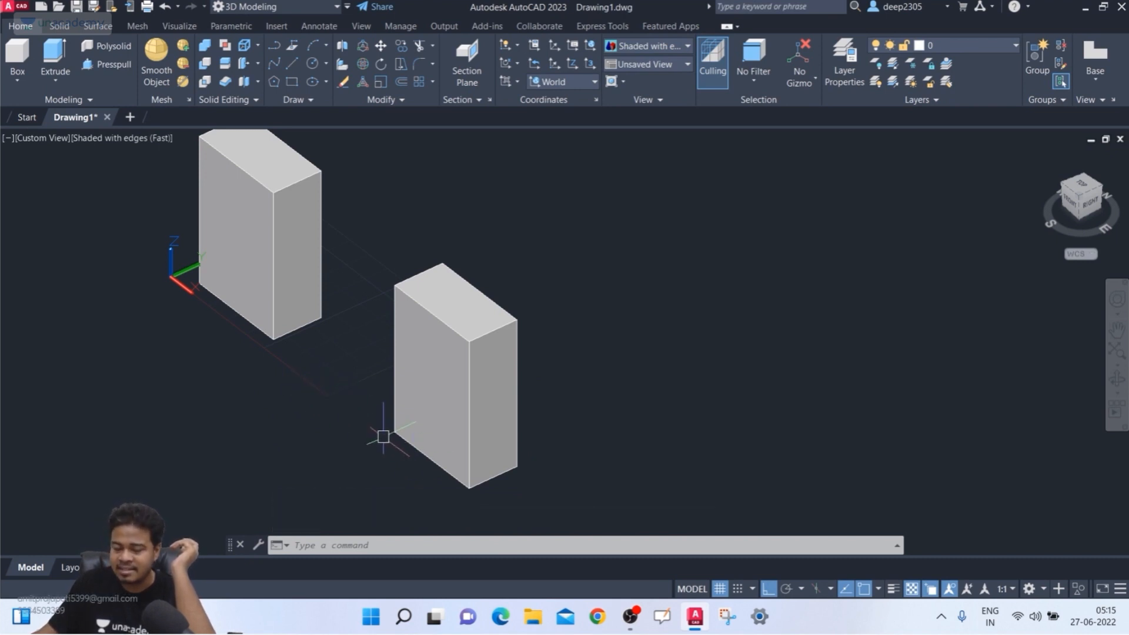
Erase the mirrored copy in front of the original box.
{"action": "left_click", "coordinate": [298, 218]}
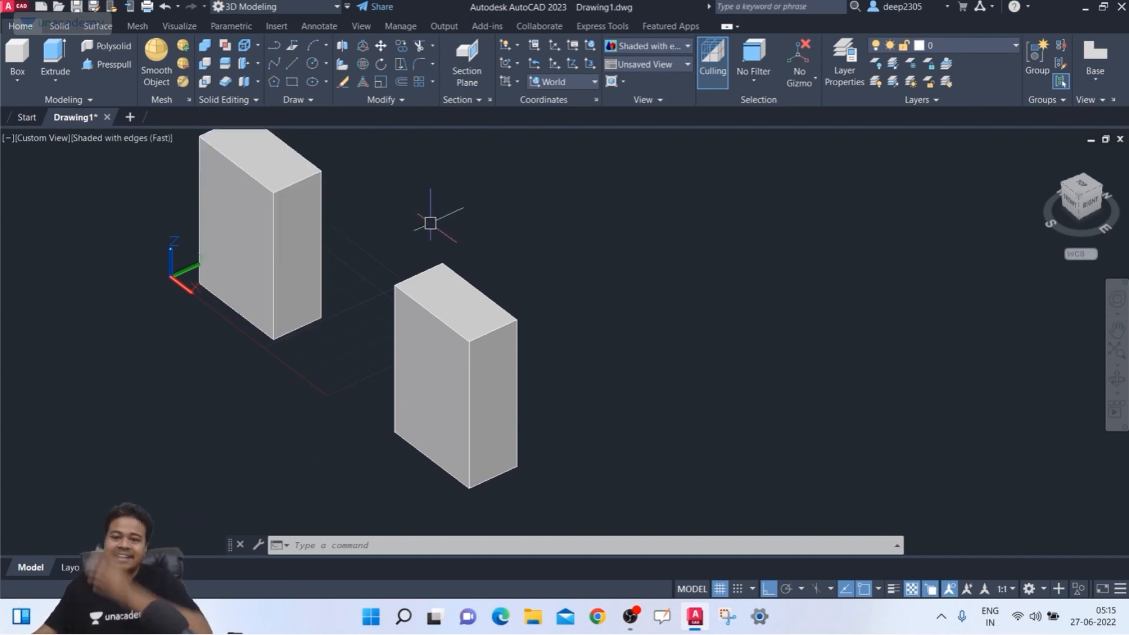
{"action": "key", "text": "Escape"}
{"action": "left_click", "coordinate": [556, 247]}
{"action": "left_click", "coordinate": [435, 399]}
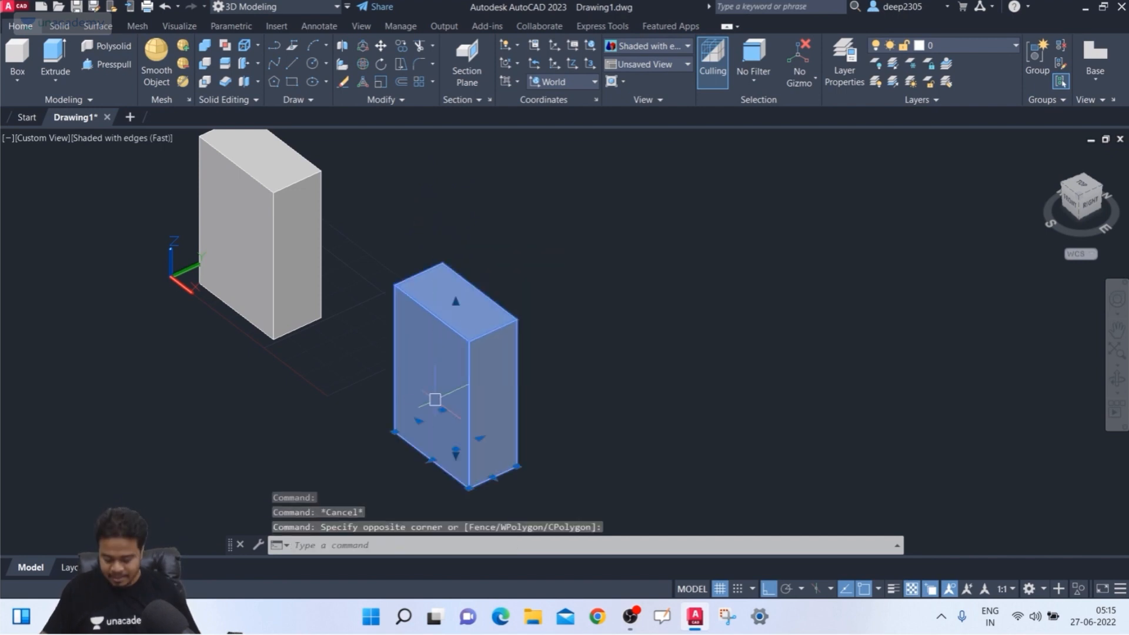
{"action": "key", "text": "Delete"}
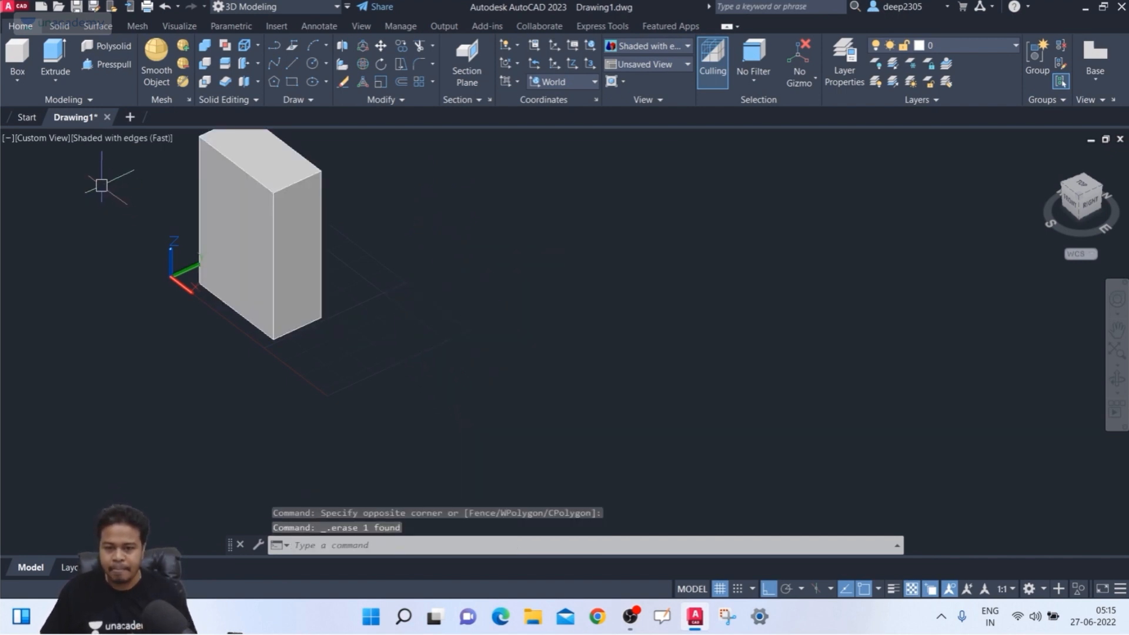
{"action": "type", "text": "3d"}
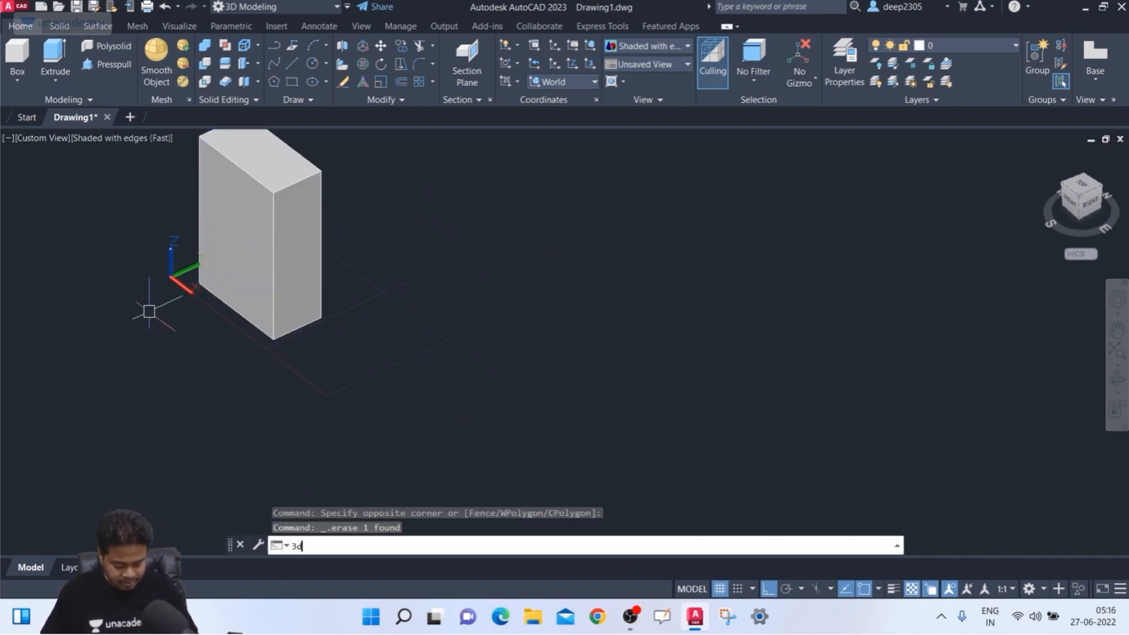
{"action": "type", "text": "mi"}
{"action": "key", "text": "Return"}
{"action": "left_click", "coordinate": [239, 220]}
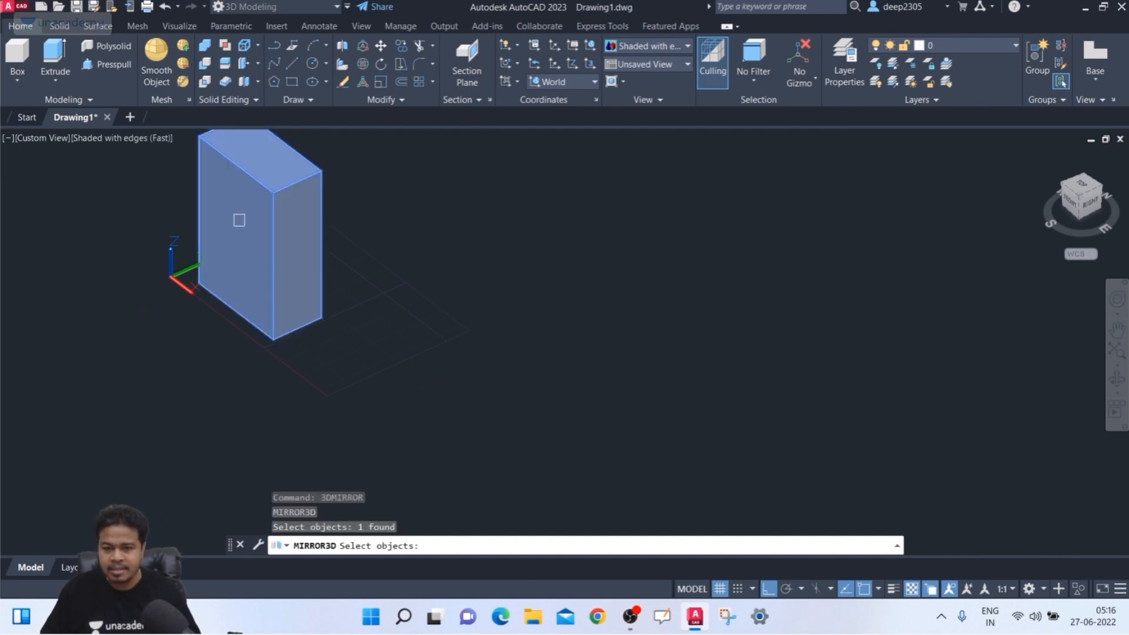
{"action": "key", "text": "Return"}
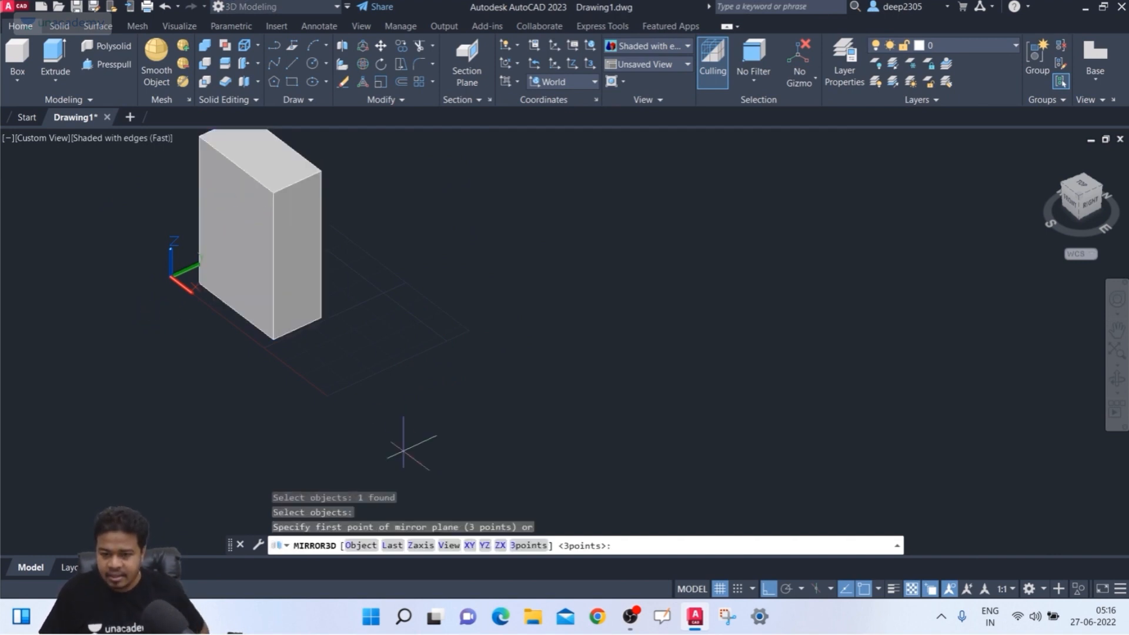
{"action": "left_click", "coordinate": [421, 546]}
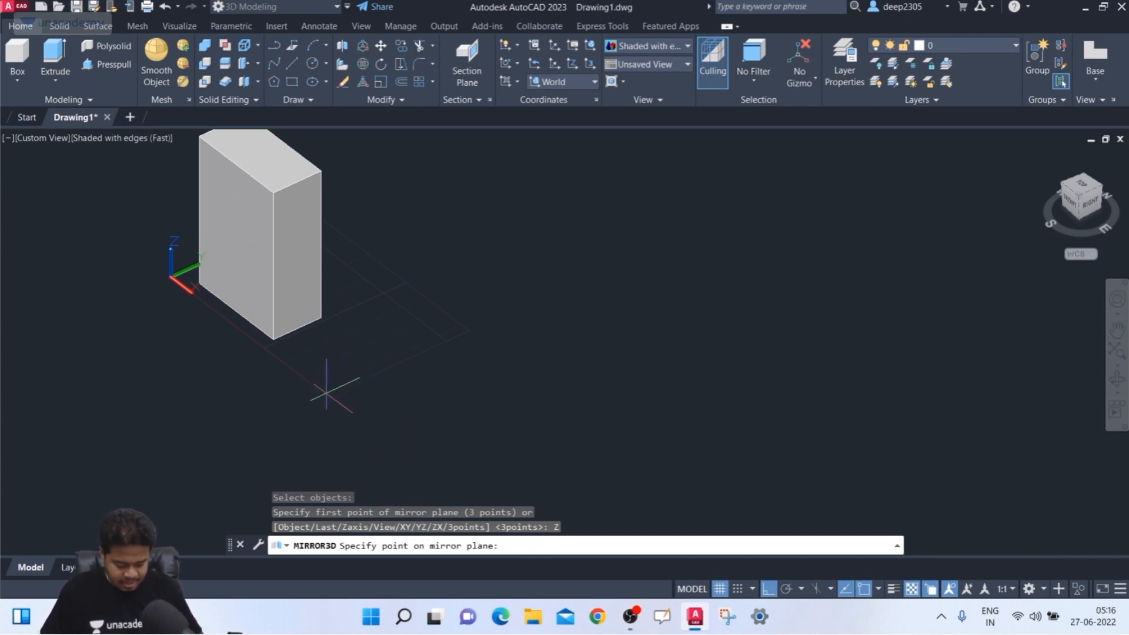
{"action": "key", "text": "Escape"}
Draw a straight line parallel to the Y axis, a short distance away from the box.
{"action": "type", "text": "l"}
{"action": "key", "text": "Return"}
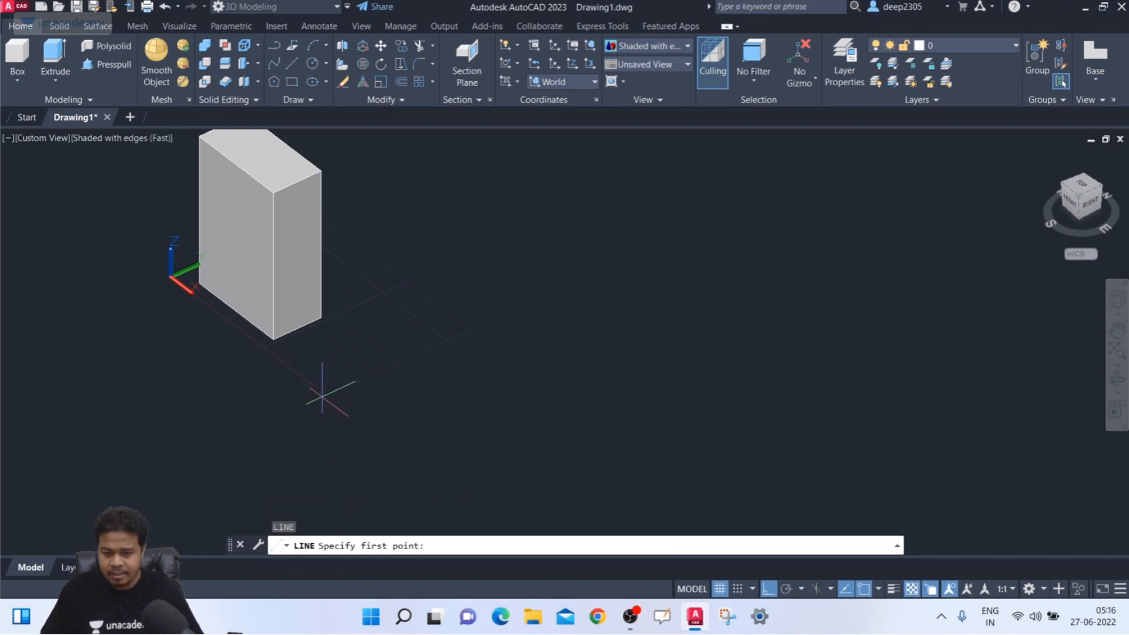
{"action": "left_click", "coordinate": [407, 358]}
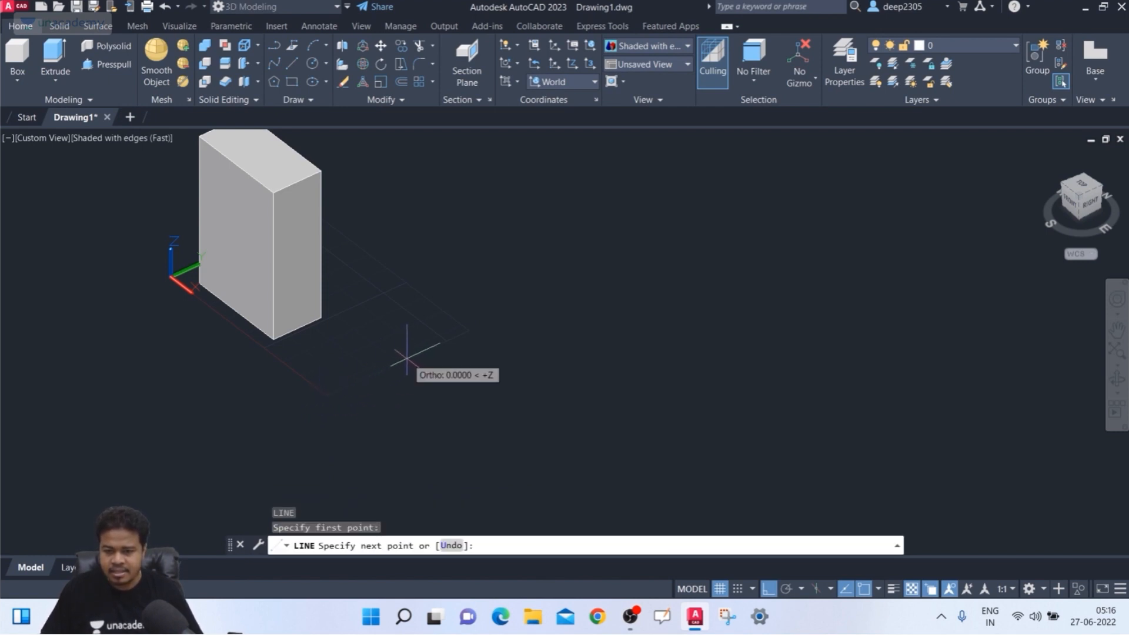
{"action": "left_click", "coordinate": [554, 290]}
{"action": "key", "text": "Return"}
{"action": "middle_click_drag", "start_coordinate": [481, 364], "coordinate": [428, 386]}
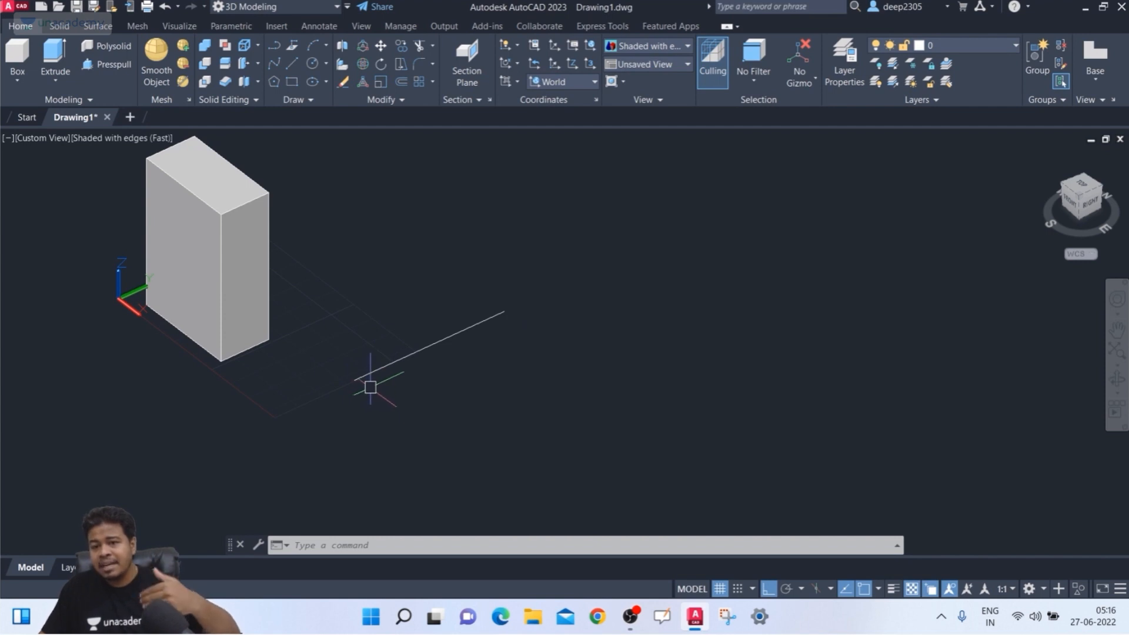
Move the line from its near endpoint farther from the box along the positive Y direction.
{"action": "type", "text": "m"}
{"action": "key", "text": "Return"}
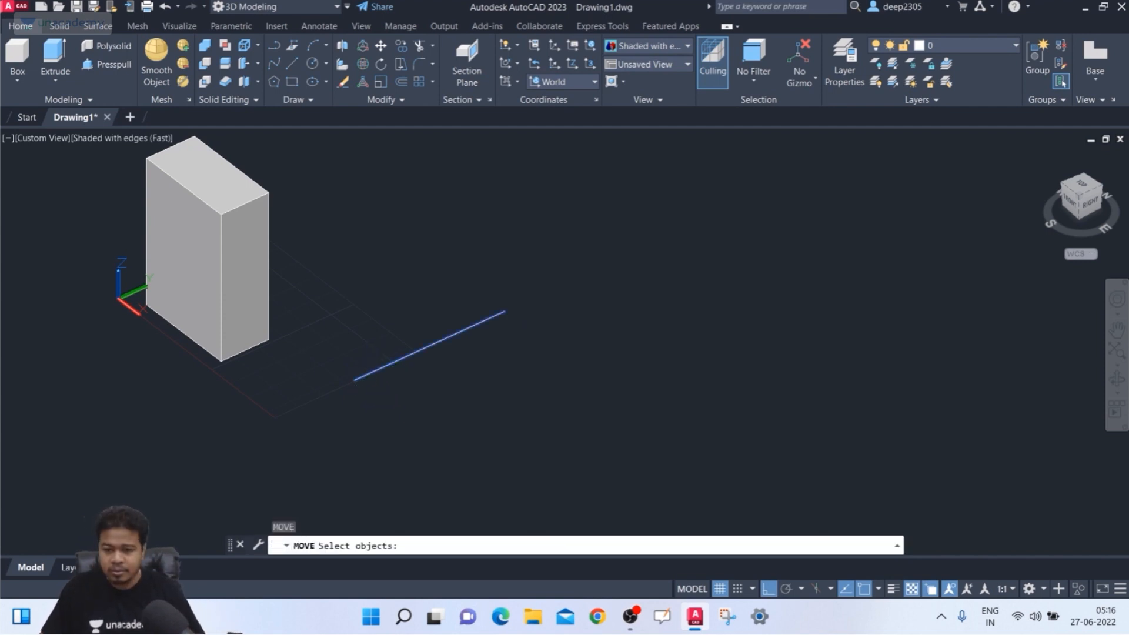
{"action": "left_click", "coordinate": [354, 378]}
{"action": "key", "text": "Return"}
{"action": "left_click", "coordinate": [354, 379]}
{"action": "left_click", "coordinate": [450, 337]}
{"action": "key", "text": "Return"}
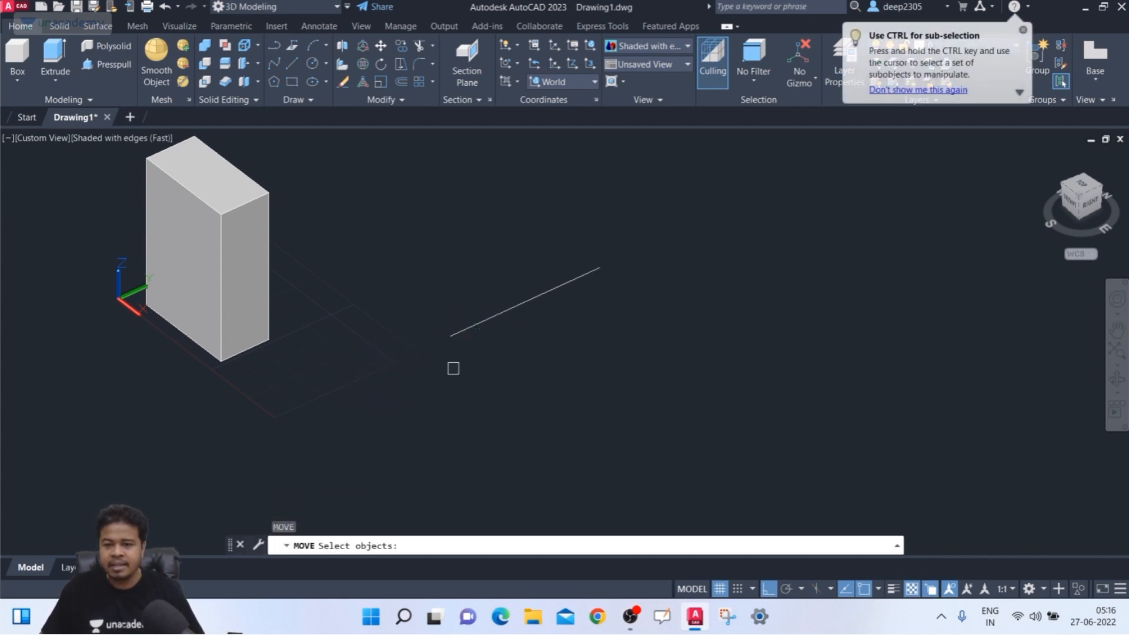
{"action": "middle_click_drag", "start_coordinate": [440, 316], "coordinate": [430, 320]}
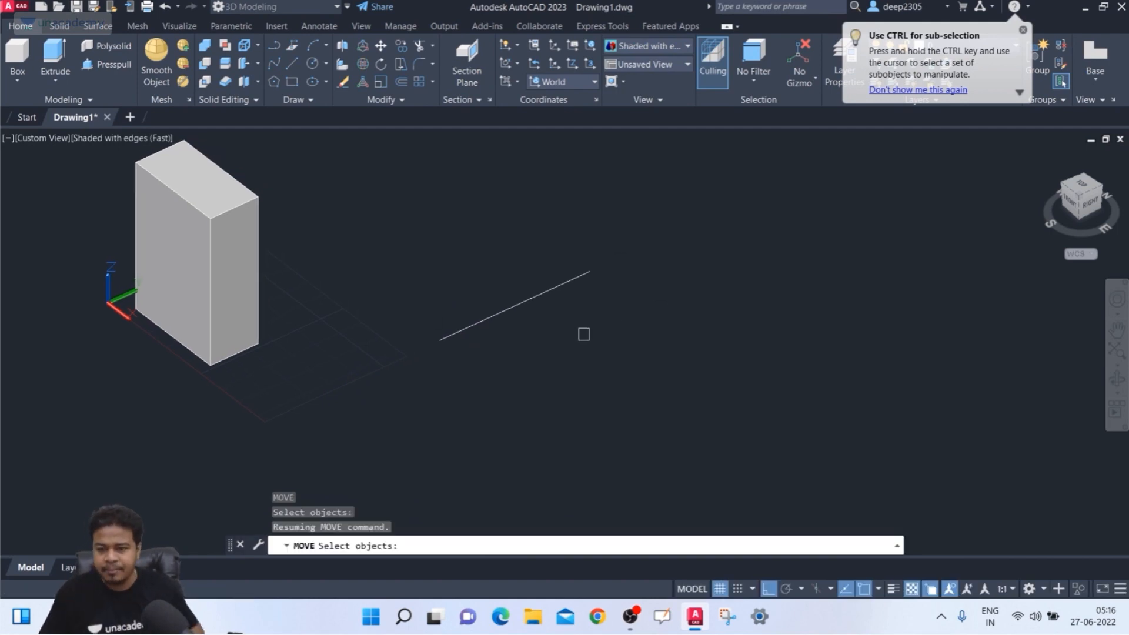
{"action": "key", "text": "Escape"}
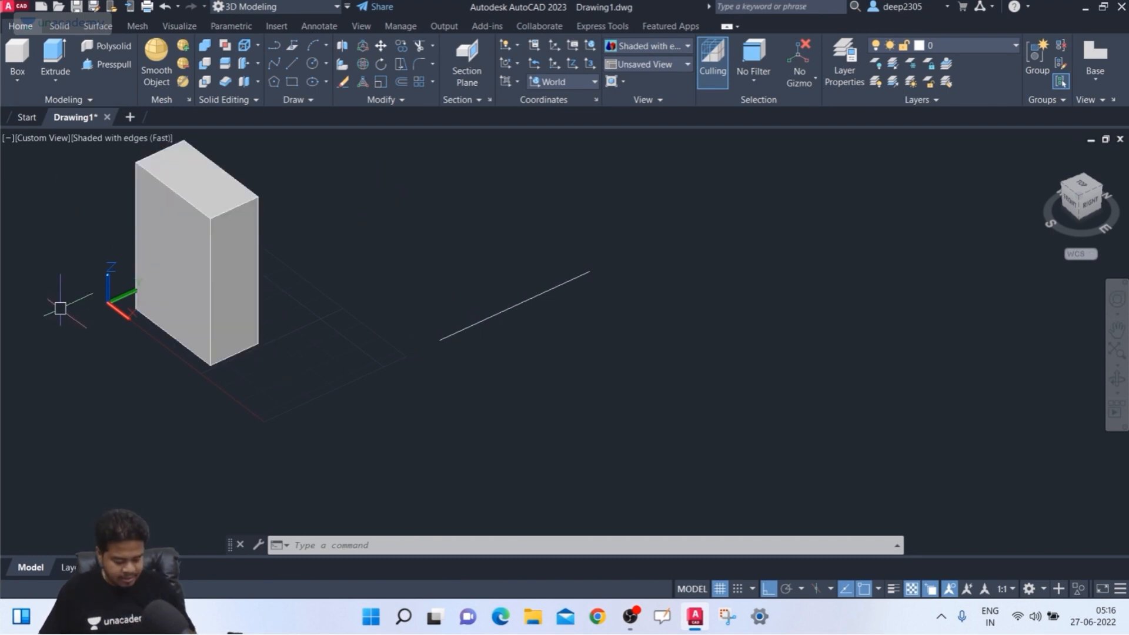
Mirror the box with MIRROR3D's Zaxis option, using the line's near and far endpoints as plane point and normal, keeping the source object.
{"action": "type", "text": "3DMir"}
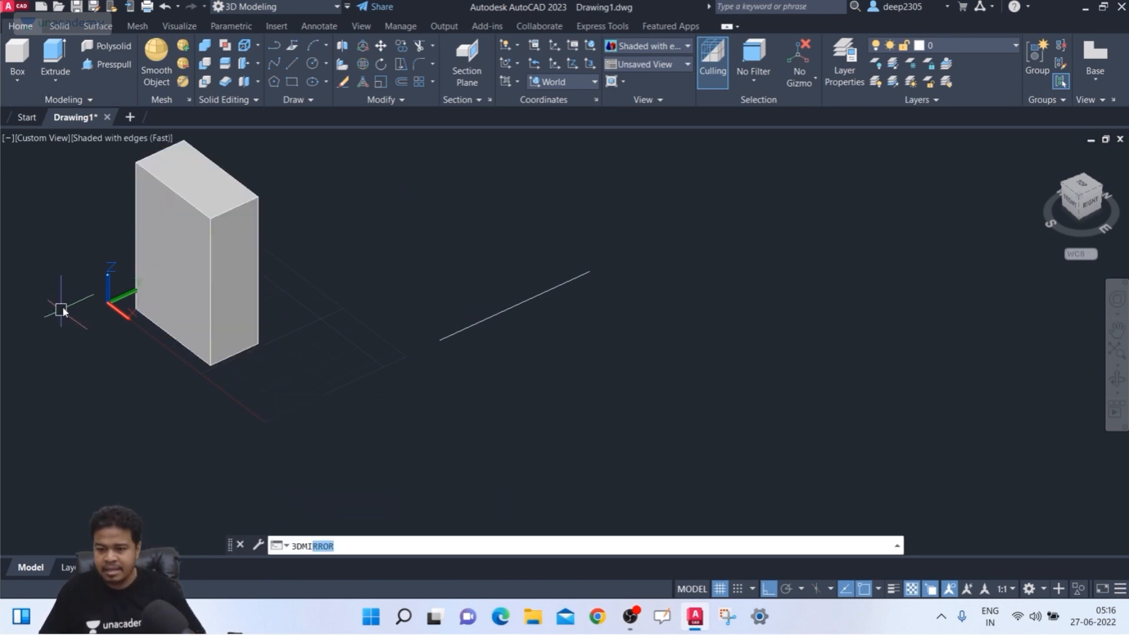
{"action": "key", "text": "Return"}
{"action": "left_click", "coordinate": [216, 268]}
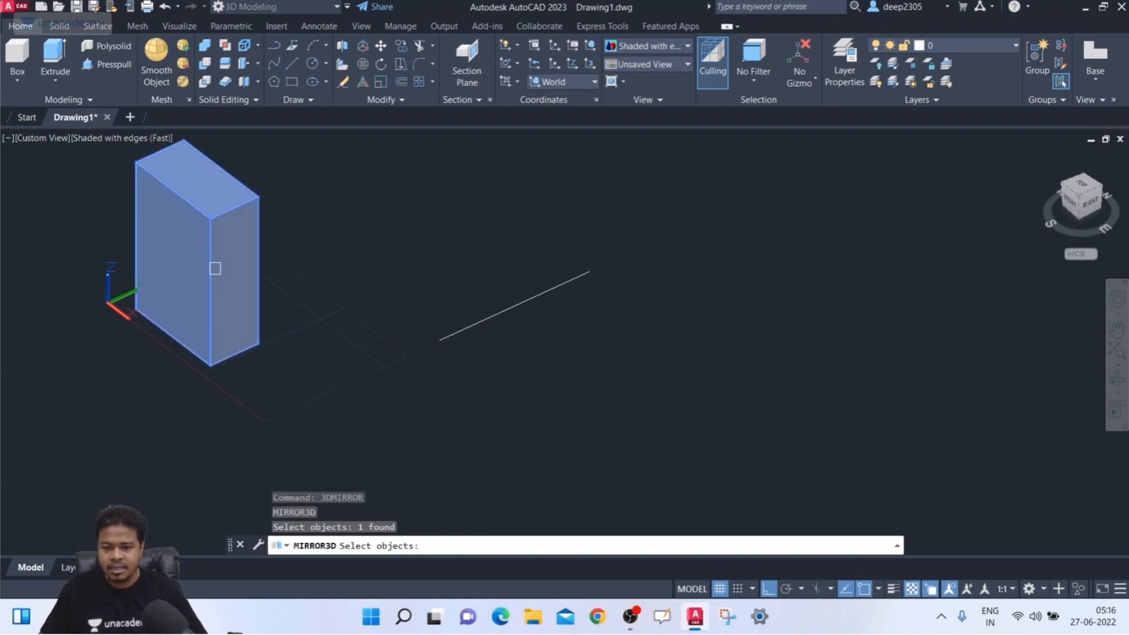
{"action": "key", "text": "Return"}
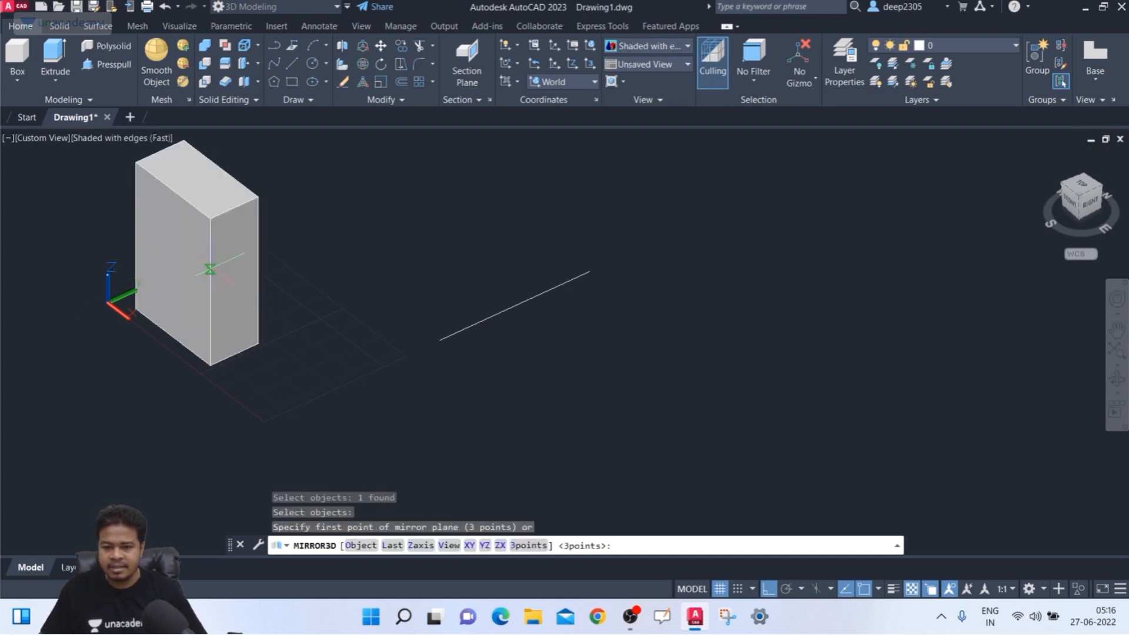
{"action": "left_click", "coordinate": [419, 546]}
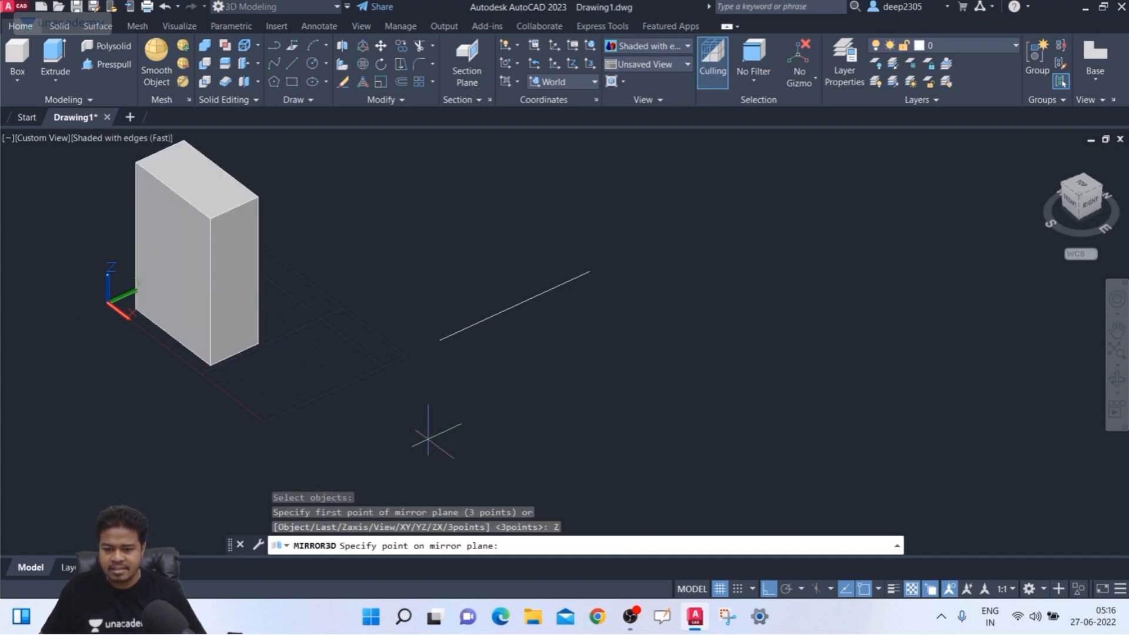
{"action": "left_click", "coordinate": [439, 339]}
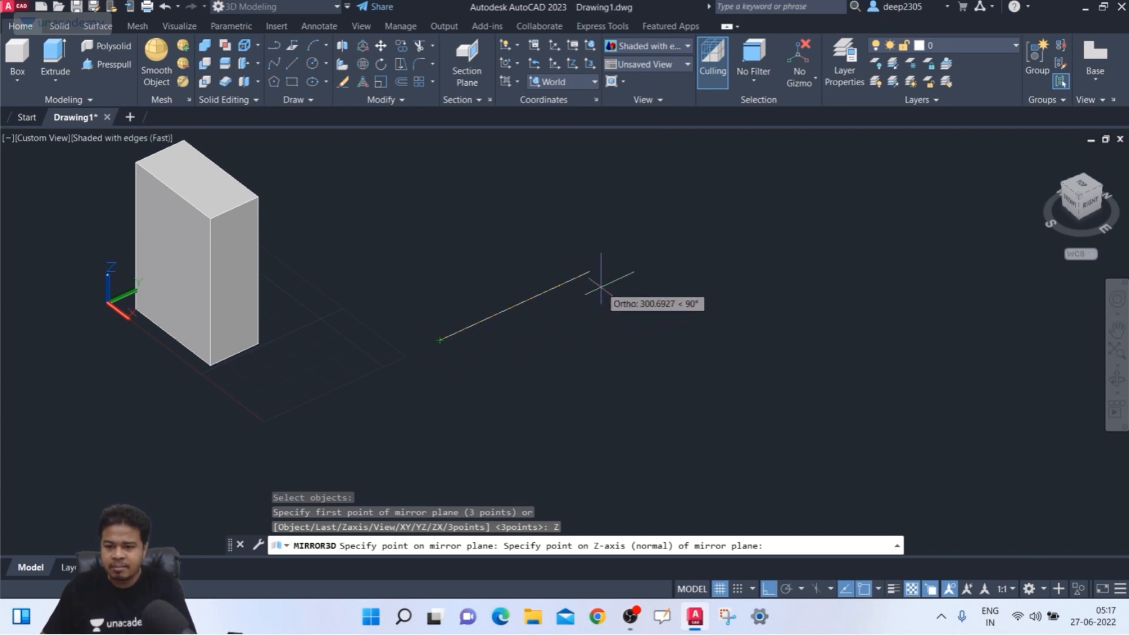
{"action": "left_click", "coordinate": [589, 271]}
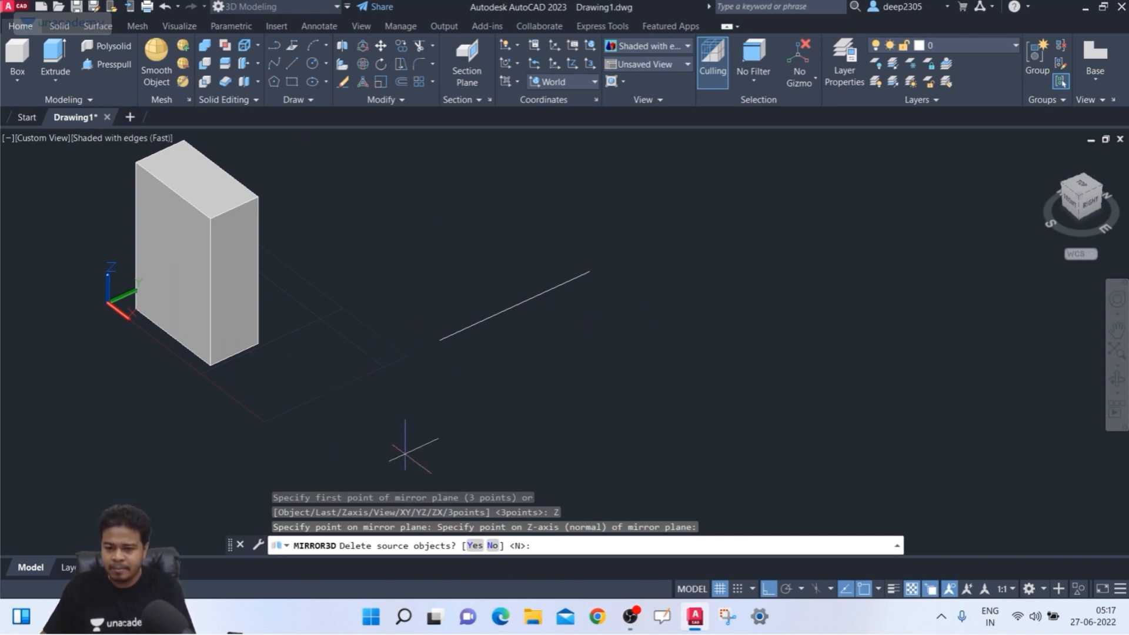
{"action": "left_click", "coordinate": [492, 546]}
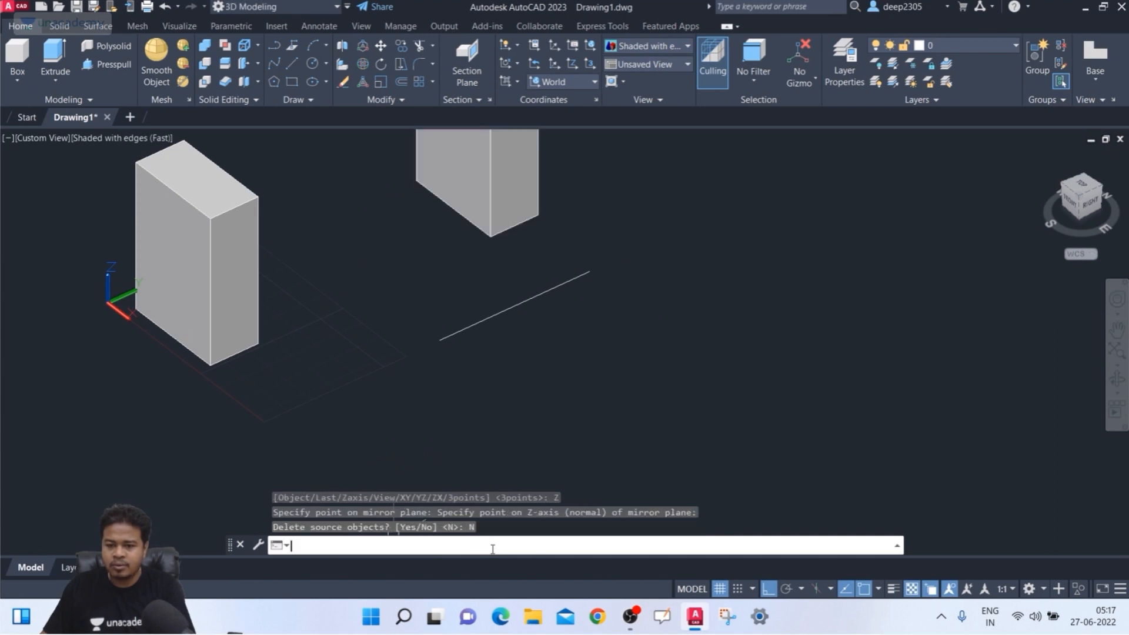
Erase the line and the mirrored box beyond it, leaving only the original box.
{"action": "scroll", "coordinate": [554, 415], "scroll_direction": "down", "scroll_amount": 2}
{"action": "middle_click_drag", "start_coordinate": [556, 418], "coordinate": [529, 427], "text": "shift"}
{"action": "key", "text": "Escape"}
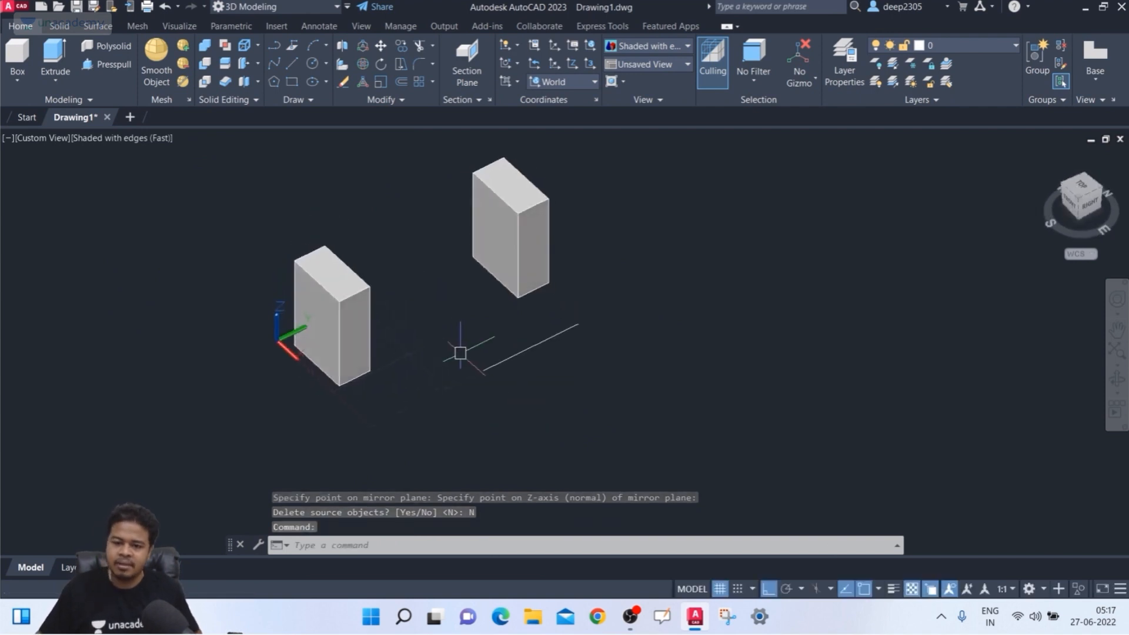
{"action": "key", "text": "Escape"}
{"action": "left_click", "coordinate": [730, 235]}
{"action": "left_click", "coordinate": [520, 412]}
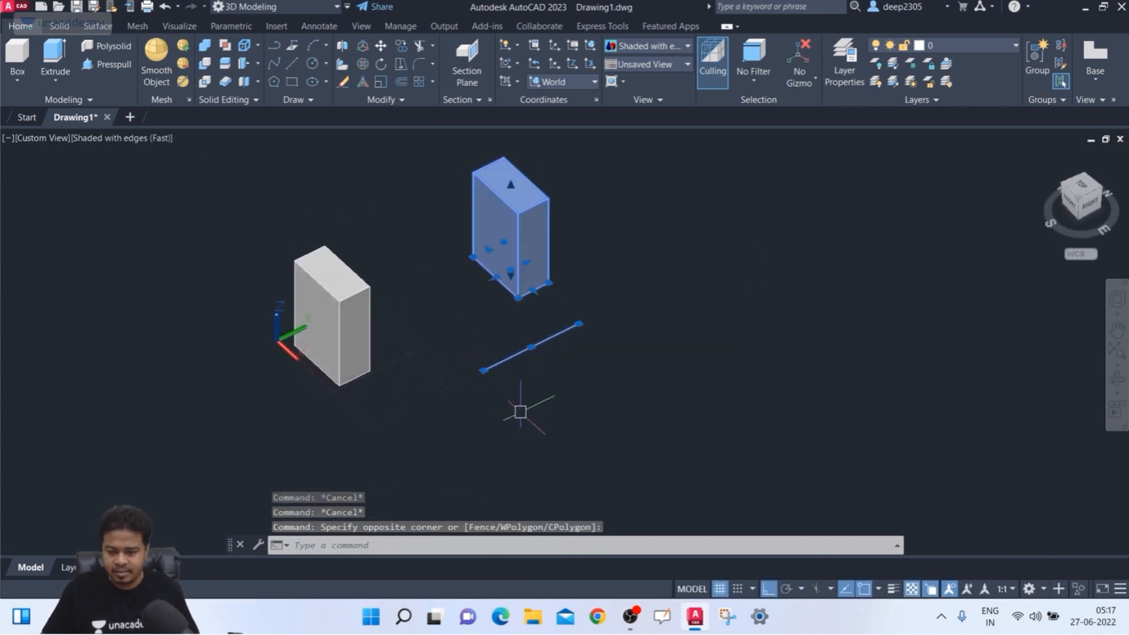
{"action": "key", "text": "Delete"}
{"action": "middle_click_drag", "start_coordinate": [510, 389], "coordinate": [496, 386]}
{"action": "key", "text": "Escape"}
{"action": "key", "text": "Escape"}
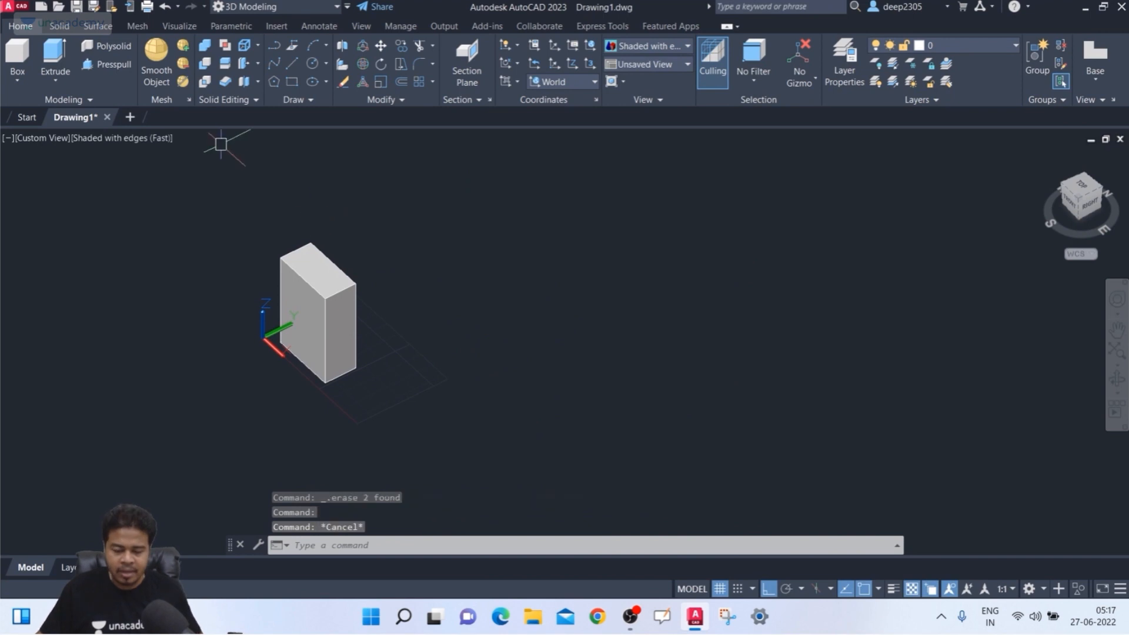
Mirror the box with MIRROR3D's View option, placing the view plane through its near top corner and keeping the source object.
{"action": "type", "text": "mirror3d"}
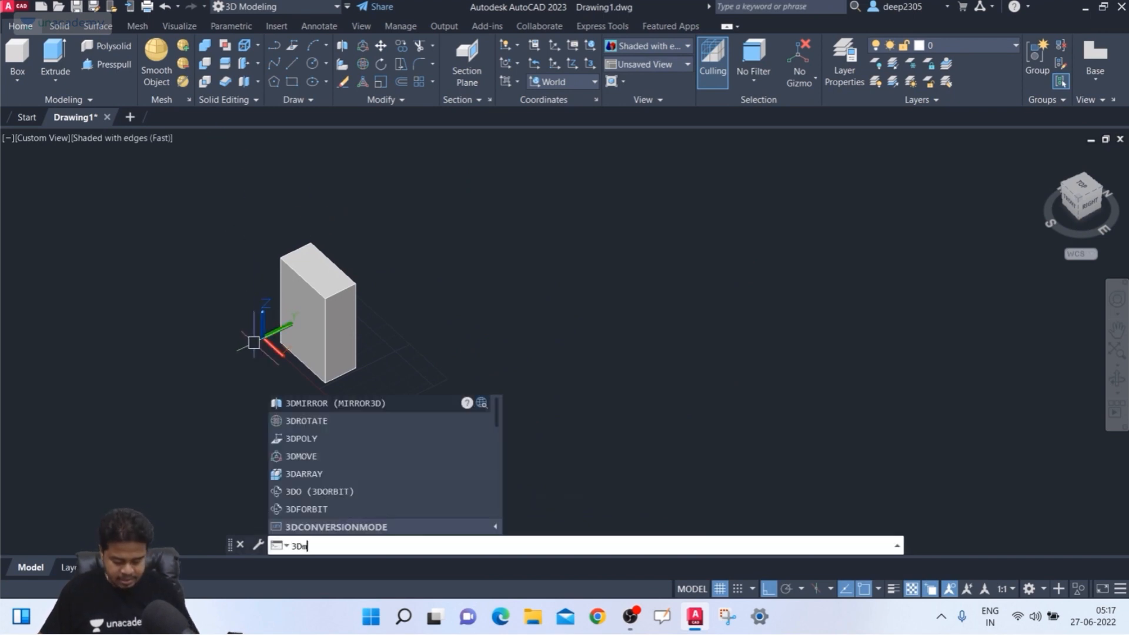
{"action": "key", "text": "Return"}
{"action": "left_click", "coordinate": [303, 306]}
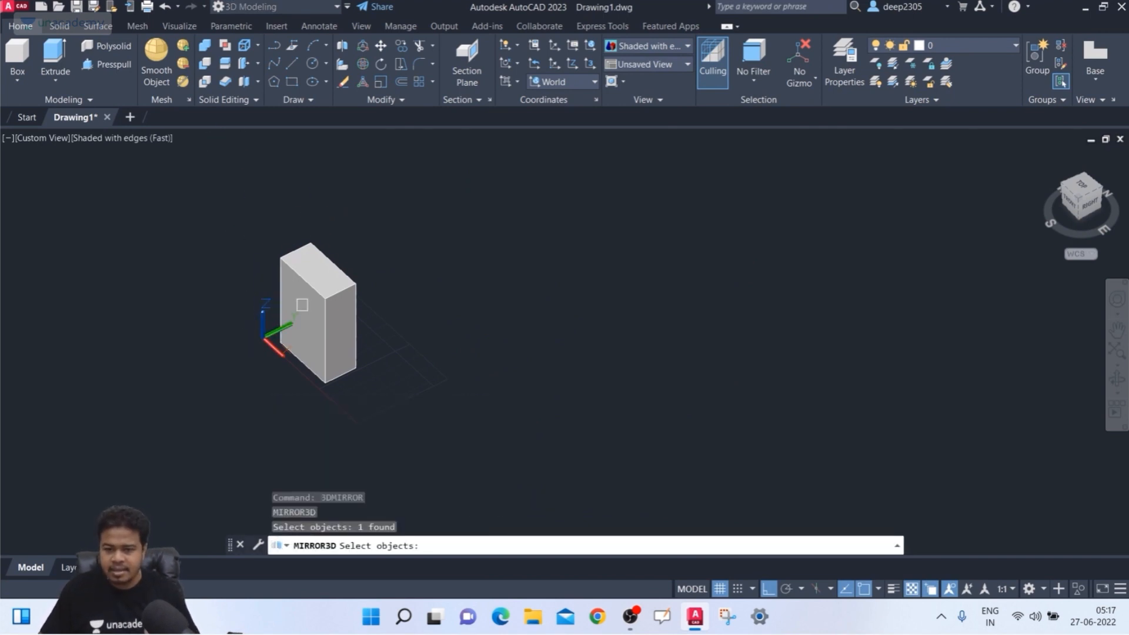
{"action": "key", "text": "Return"}
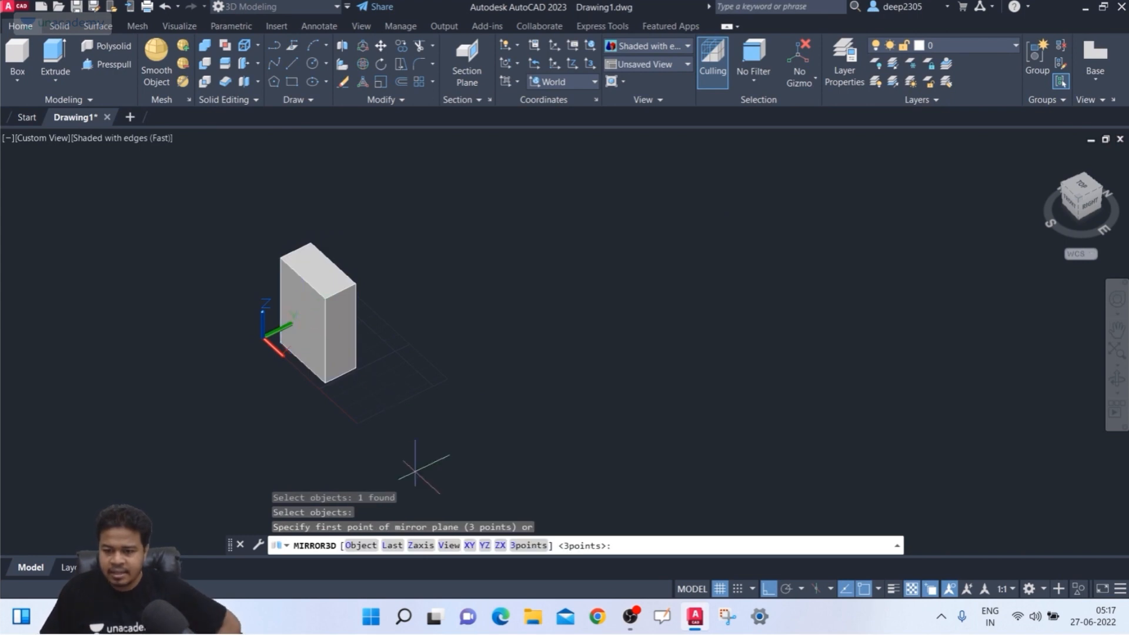
{"action": "left_click", "coordinate": [449, 546]}
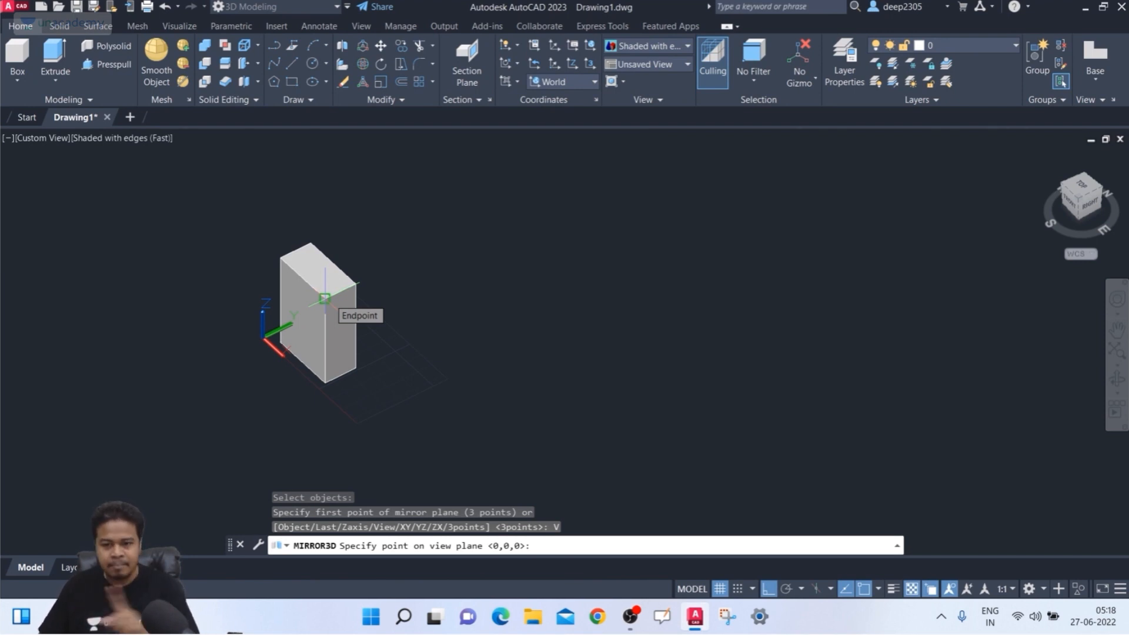
{"action": "left_click", "coordinate": [325, 298]}
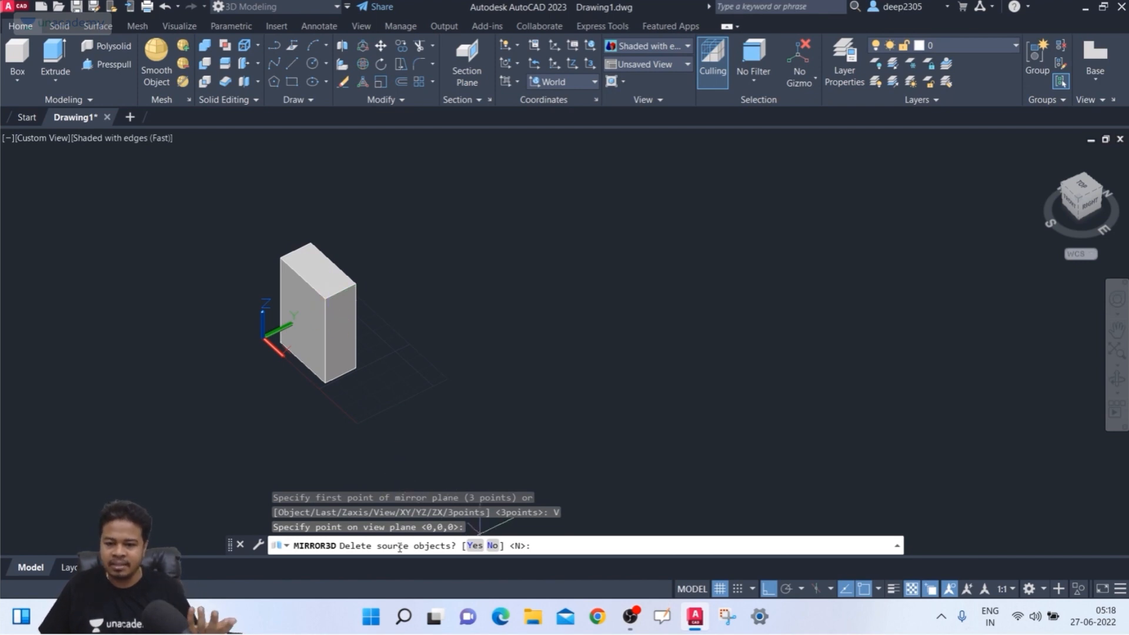
{"action": "left_click", "coordinate": [493, 546]}
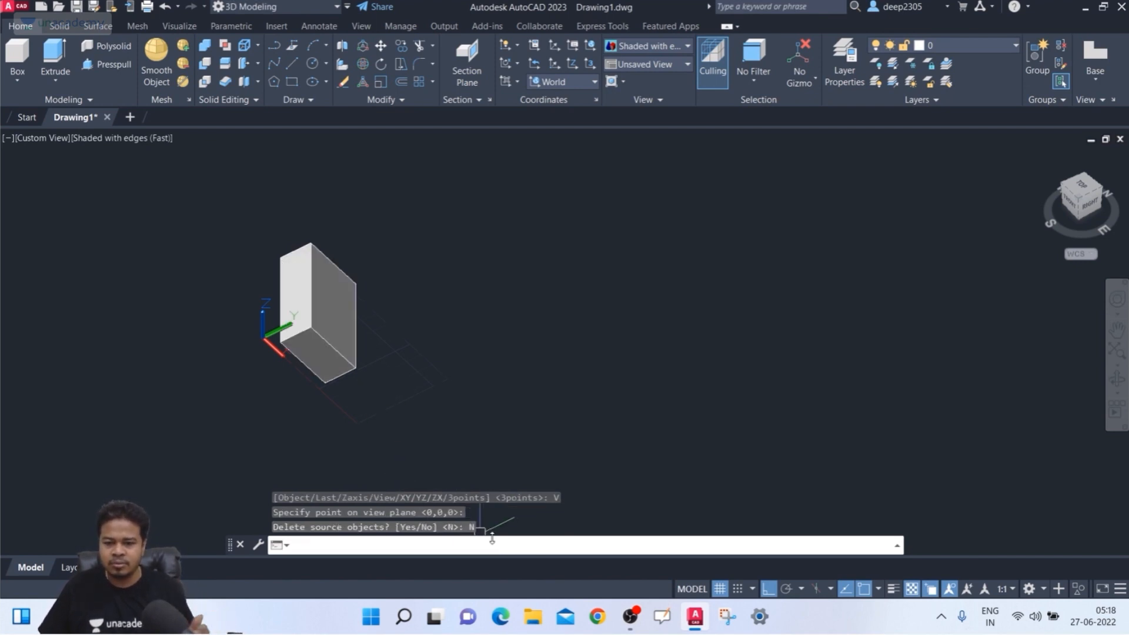
{"action": "middle_click_drag", "start_coordinate": [458, 400], "coordinate": [612, 373], "text": "shift"}
{"action": "key", "text": "Escape"}
{"action": "key", "text": "Escape"}
{"action": "key", "text": "Escape"}
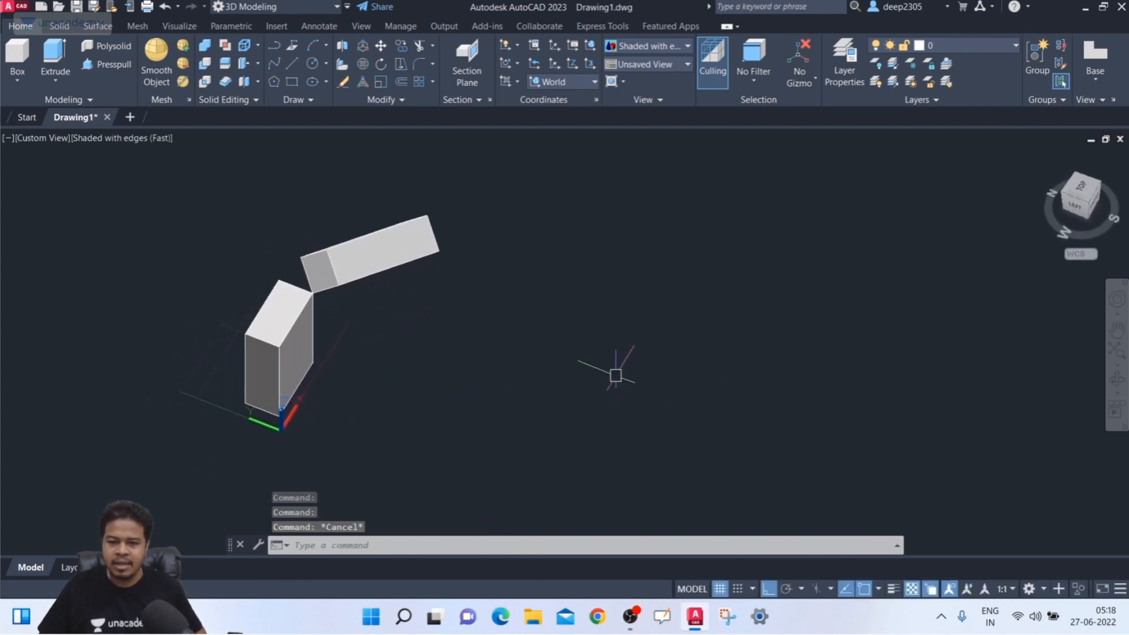
Mirror the original box about the plane of the new viewing angle, through the top corner nearest the viewer, keeping the source object.
{"action": "type", "text": "mirror3d"}
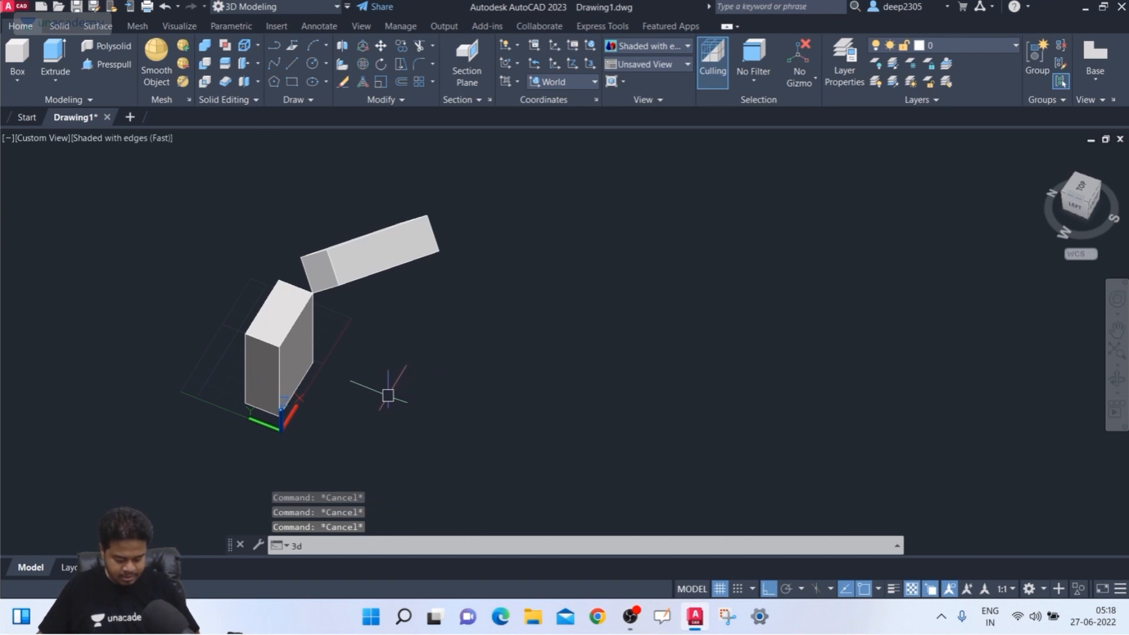
{"action": "key", "text": "Return"}
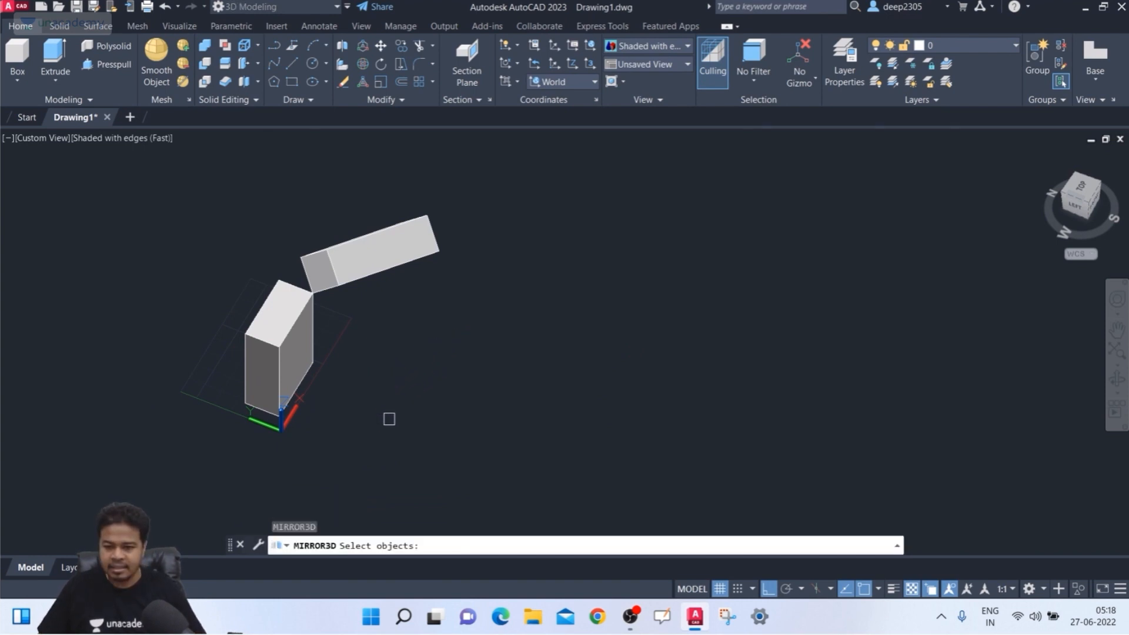
{"action": "left_click", "coordinate": [270, 371]}
{"action": "key", "text": "Return"}
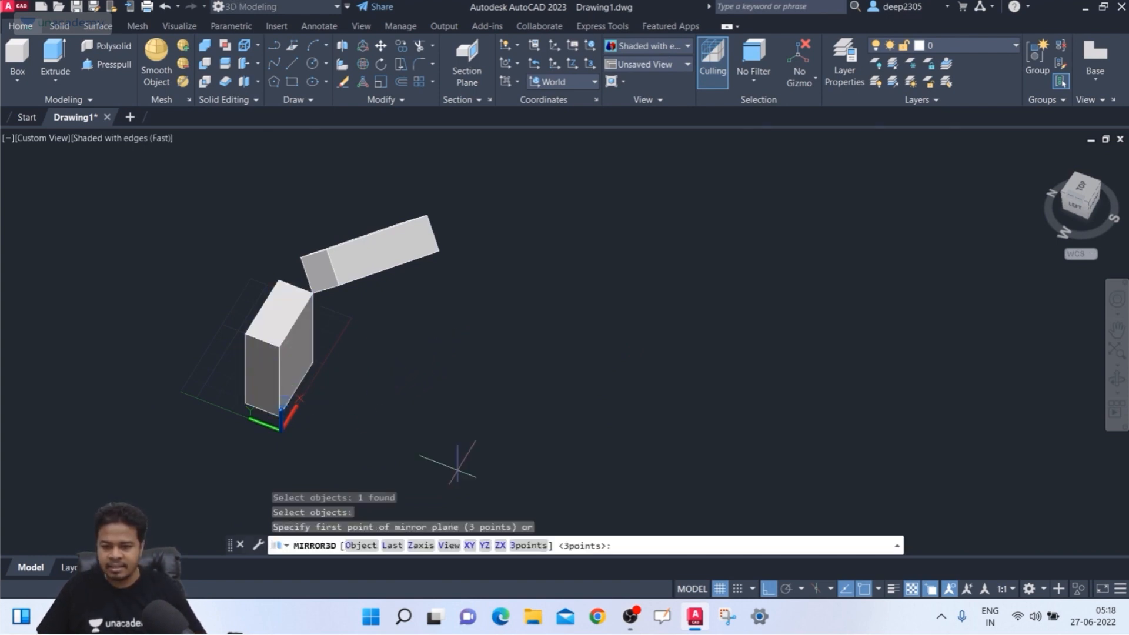
{"action": "left_click", "coordinate": [449, 545]}
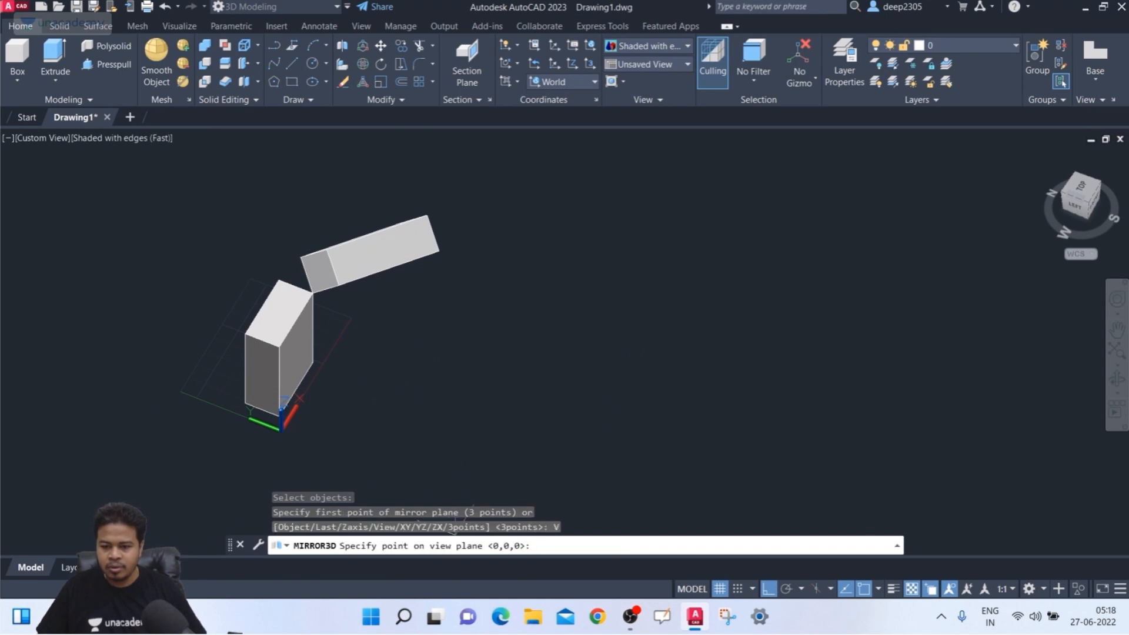
{"action": "left_click", "coordinate": [278, 348]}
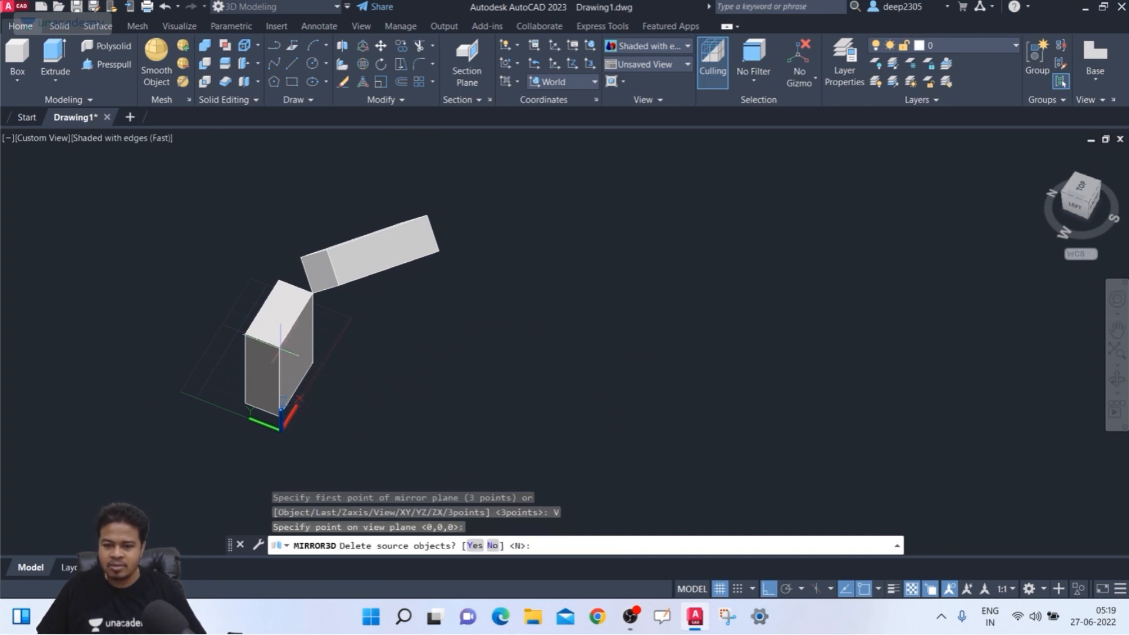
{"action": "left_click", "coordinate": [493, 545]}
{"action": "middle_click_drag", "start_coordinate": [416, 441], "coordinate": [547, 436], "text": "shift"}
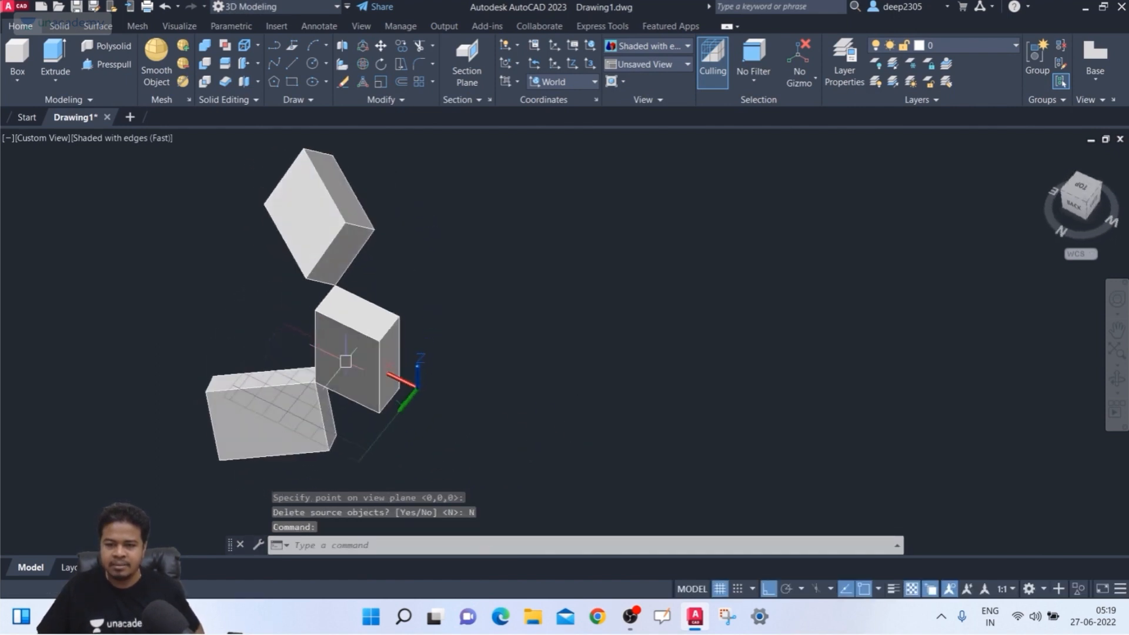
From a left-side viewing angle, mirror the upright box with MIRROR3D's View option through its near top corner, keeping the source object.
{"action": "middle_click_drag", "start_coordinate": [309, 400], "coordinate": [201, 370], "text": "shift"}
{"action": "scroll", "coordinate": [300, 382], "scroll_direction": "up", "scroll_amount": 3}
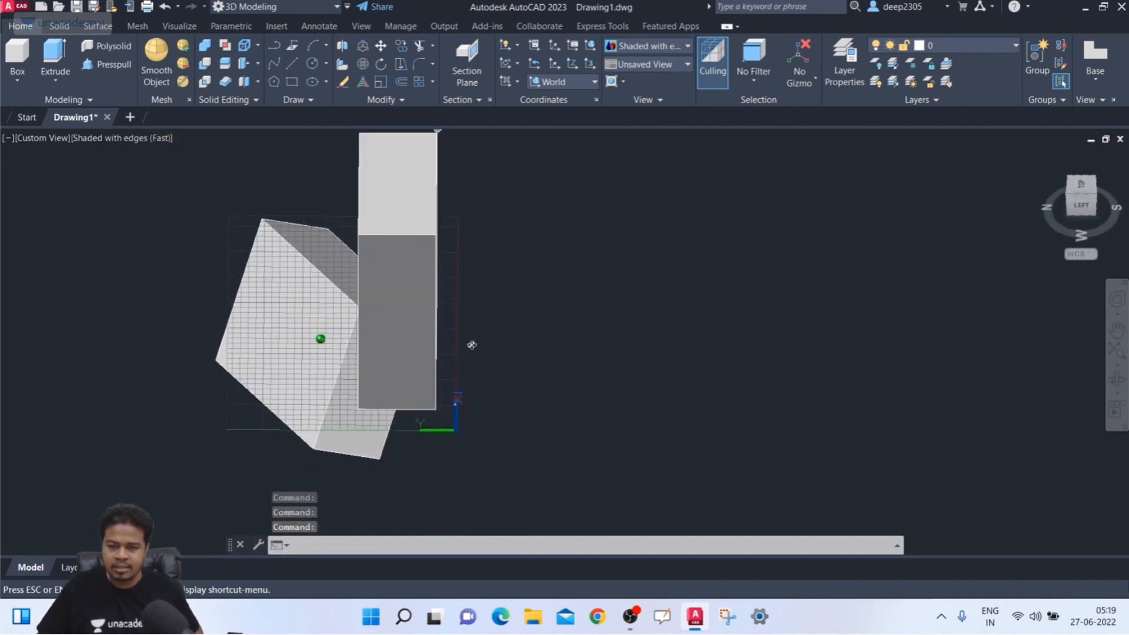
{"action": "scroll", "coordinate": [471, 345], "scroll_direction": "down", "scroll_amount": 2}
{"action": "middle_click_drag", "start_coordinate": [471, 345], "coordinate": [320, 353]}
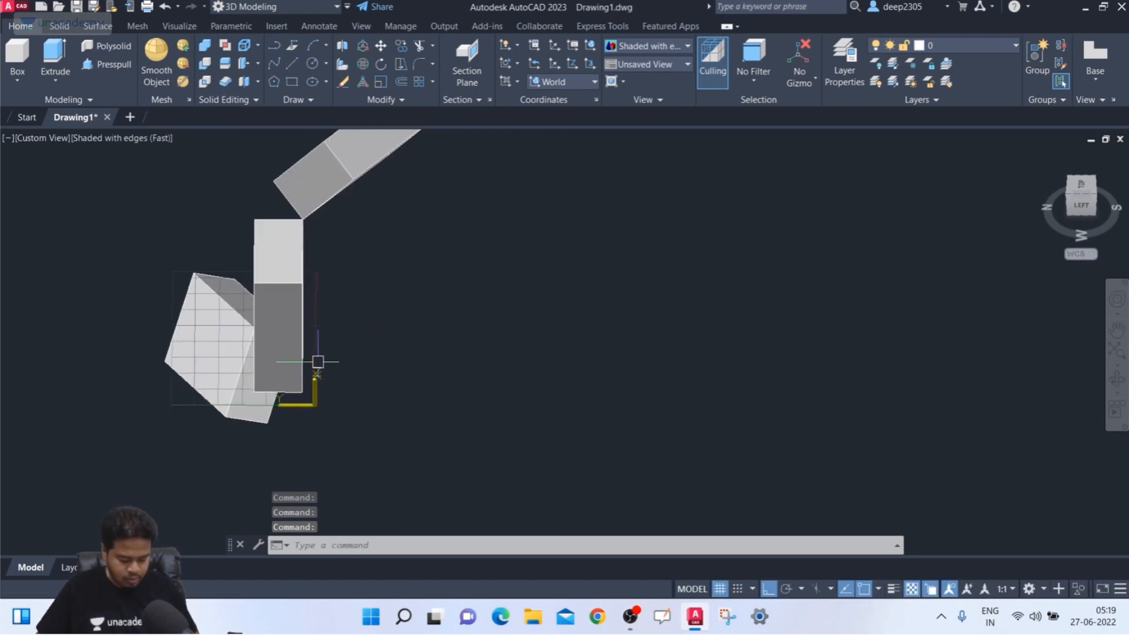
{"action": "type", "text": "3dmi"}
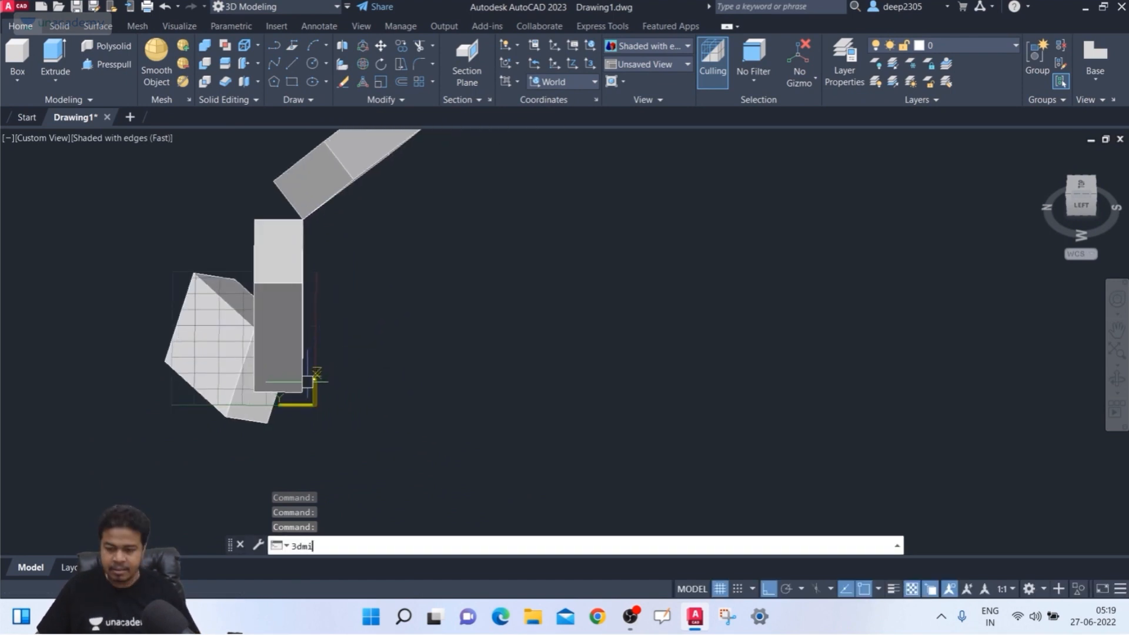
{"action": "key", "text": "Return"}
{"action": "left_click", "coordinate": [290, 341]}
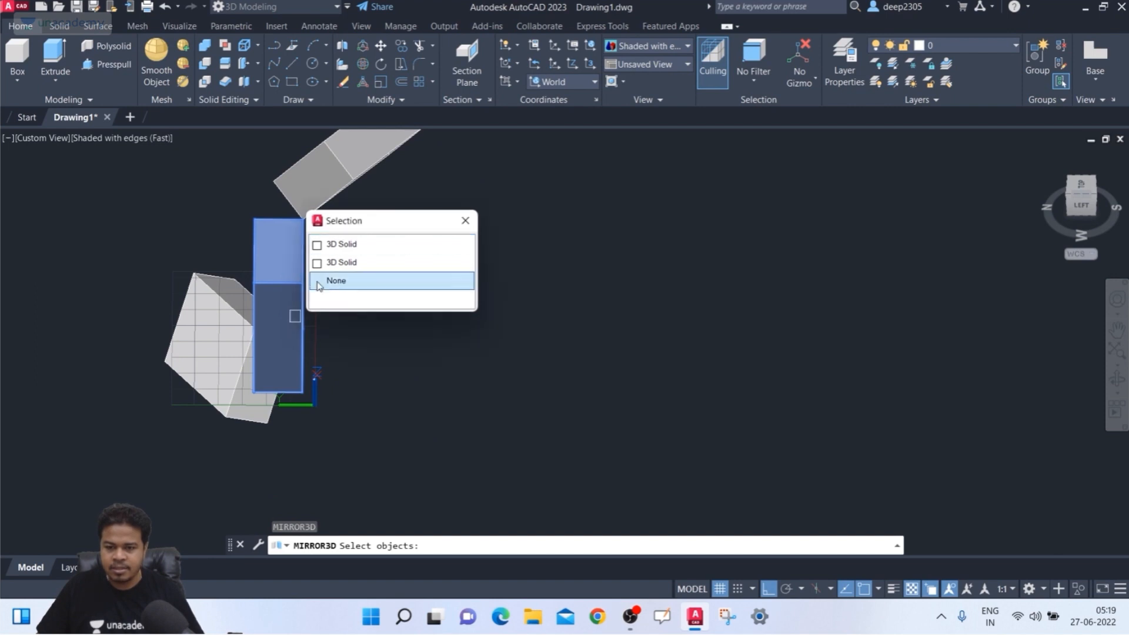
{"action": "left_click", "coordinate": [338, 249]}
{"action": "key", "text": "Return"}
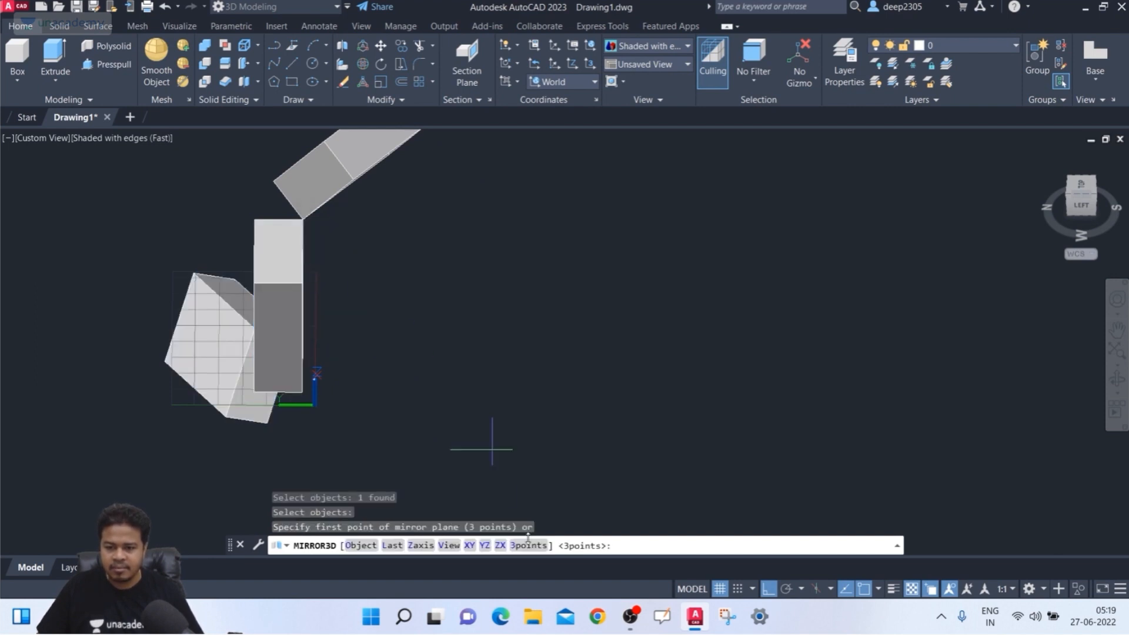
{"action": "left_click", "coordinate": [449, 546]}
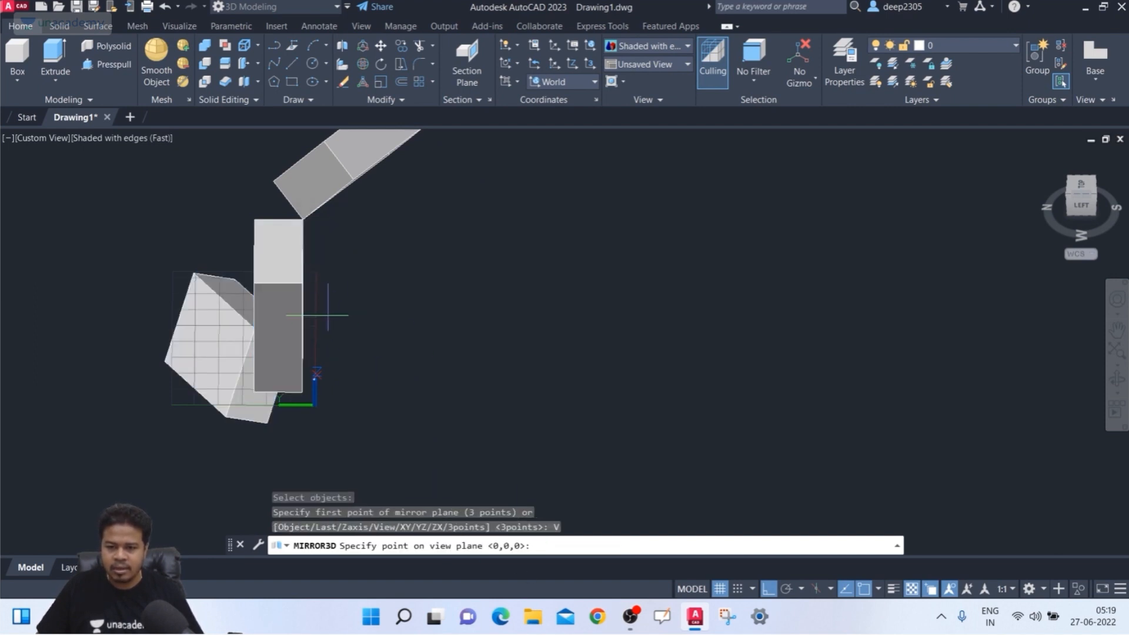
{"action": "left_click", "coordinate": [301, 282]}
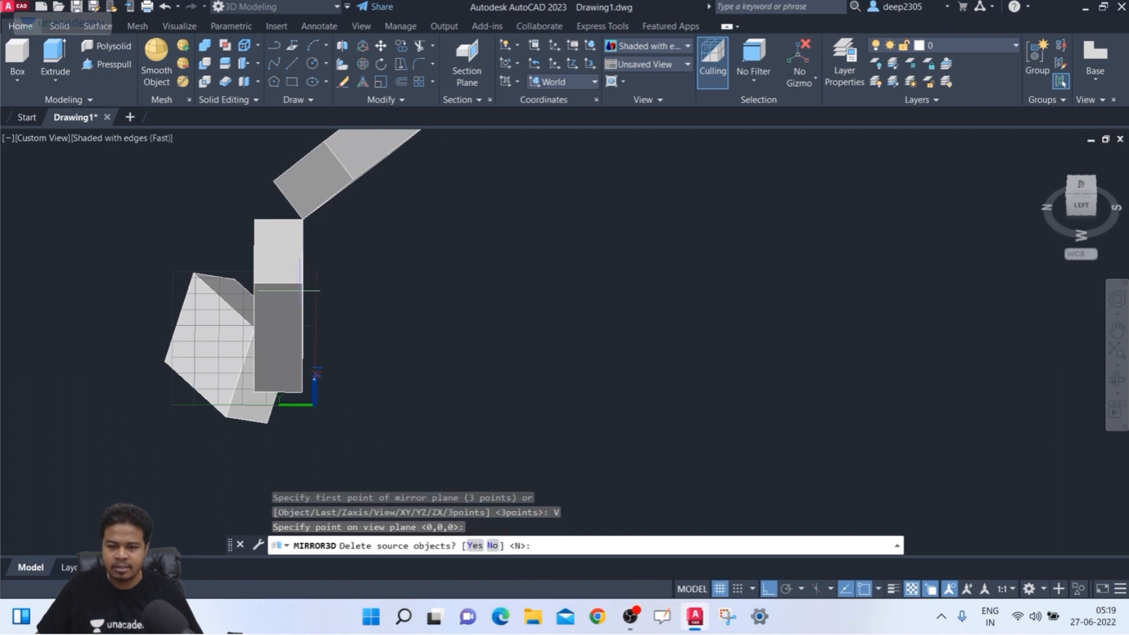
{"action": "middle_click_drag", "start_coordinate": [391, 335], "coordinate": [492, 369], "text": "shift"}
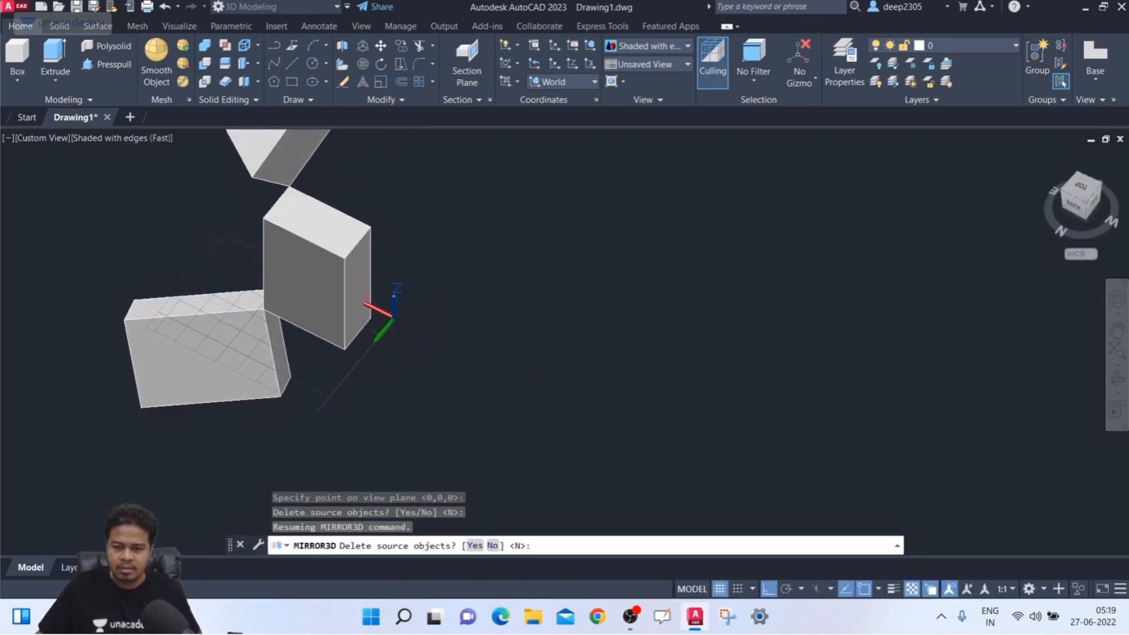
{"action": "left_click", "coordinate": [492, 546]}
{"action": "middle_click_drag", "start_coordinate": [471, 474], "coordinate": [351, 429], "text": "shift"}
Undo the last two view-plane mirrors and the view changes, back to the first view-plane mirror.
{"action": "key", "text": "ctrl+z"}
{"action": "key", "text": "ctrl+z"}
{"action": "key", "text": "ctrl+z"}
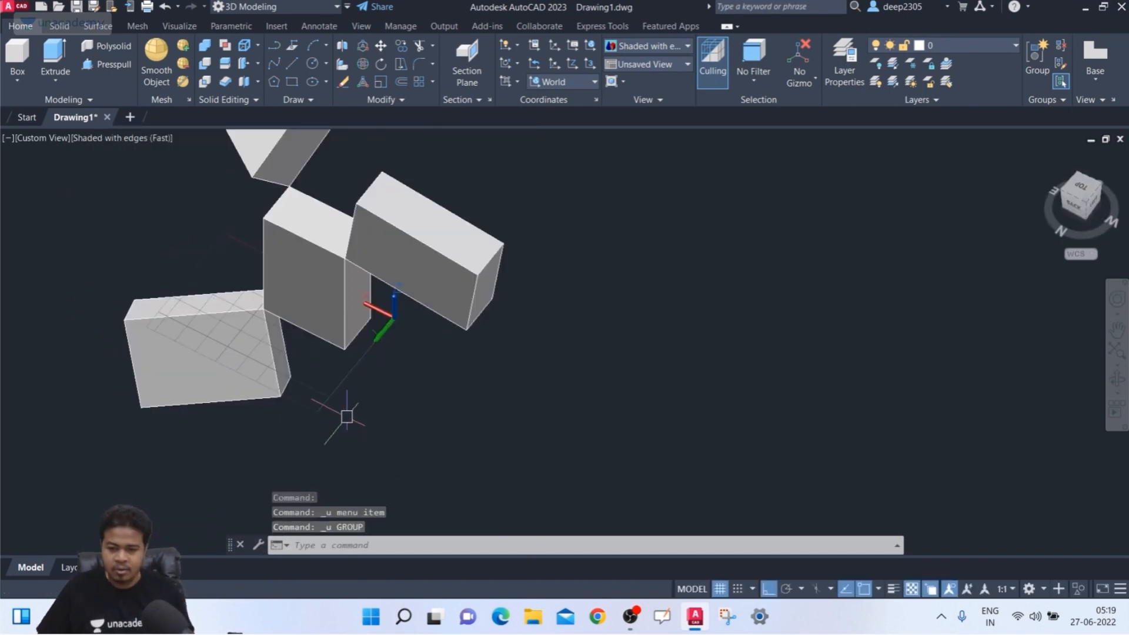
{"action": "key", "text": "ctrl+z"}
{"action": "key", "text": "ctrl+z"}
{"action": "key", "text": "ctrl+z"}
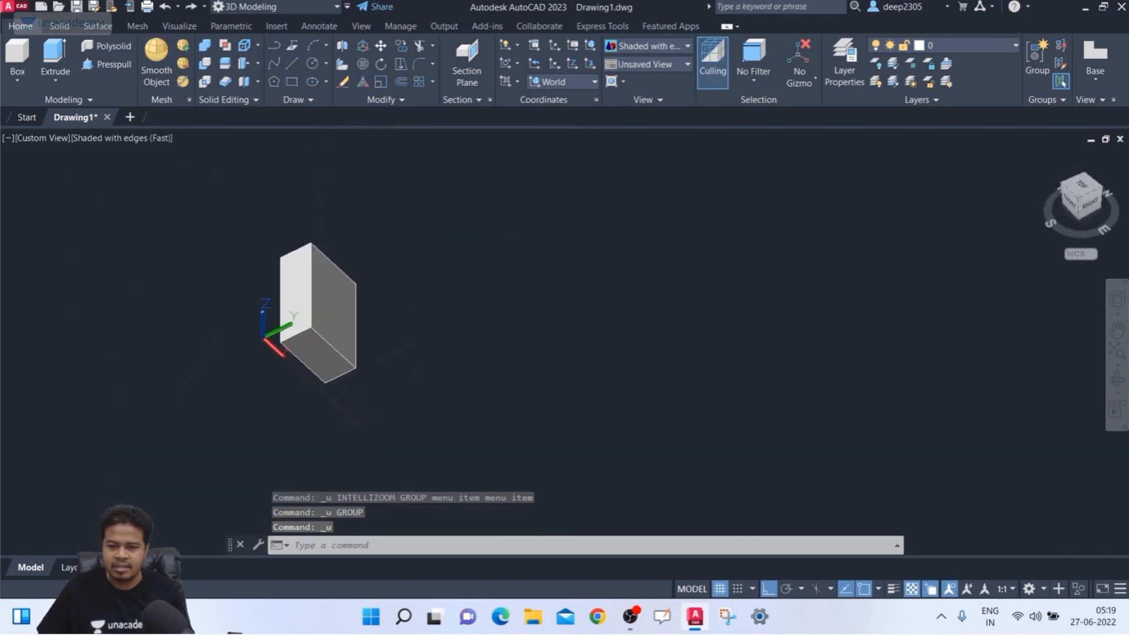
Erase the mirrored box in front of the original, leaving only the upright box.
{"action": "middle_click_drag", "start_coordinate": [411, 388], "coordinate": [330, 368], "text": "shift"}
{"action": "left_click", "coordinate": [318, 343]}
{"action": "key", "text": "Delete"}
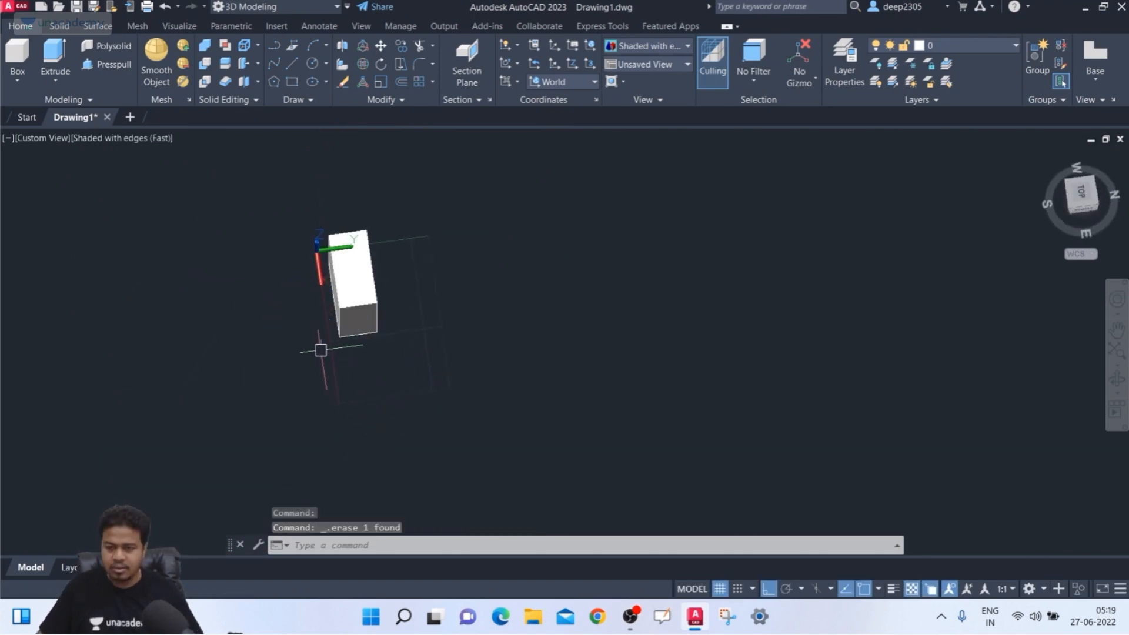
Mirror the box with MIRROR3D's XY option, using the default plane point 0,0,0 and keeping the source object.
{"action": "mouse_move", "coordinate": [494, 355]}
{"action": "middle_mouse_down", "text": "shift"}
{"action": "mouse_move", "coordinate": [557, 309]}
{"action": "mouse_move", "coordinate": [492, 342]}
{"action": "middle_mouse_up", "text": "shift"}
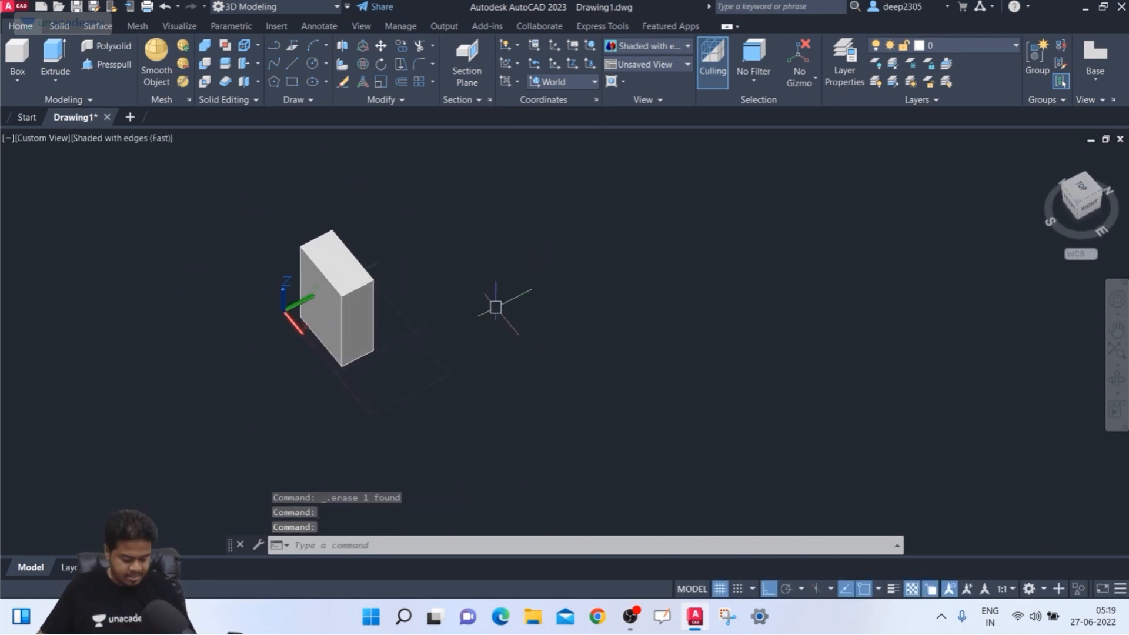
{"action": "type", "text": "mirror3d"}
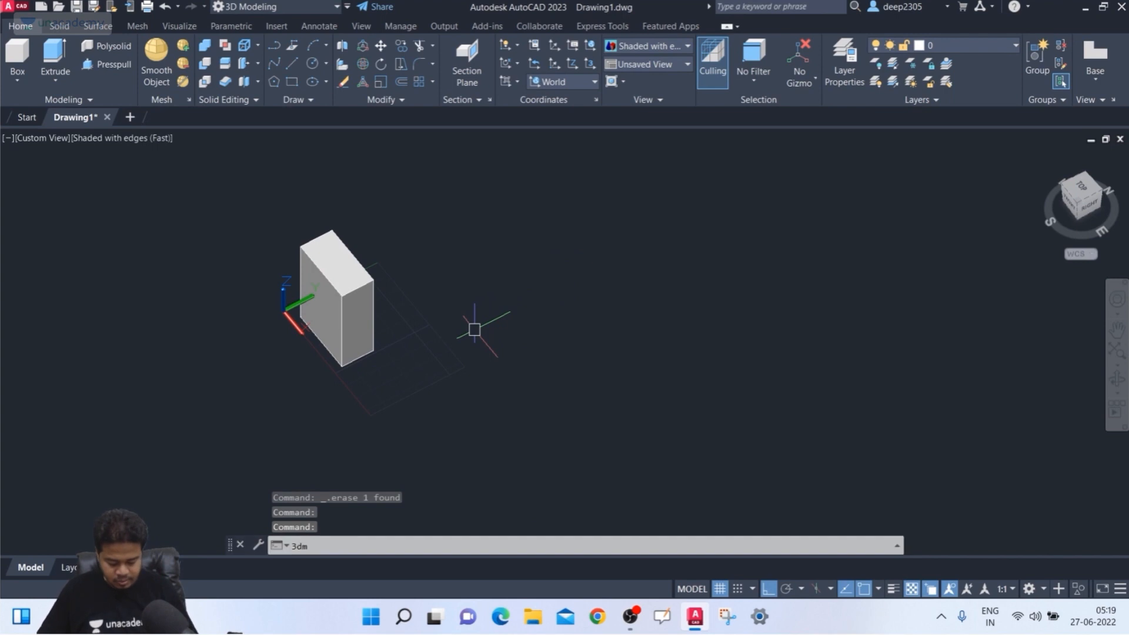
{"action": "key", "text": "Return"}
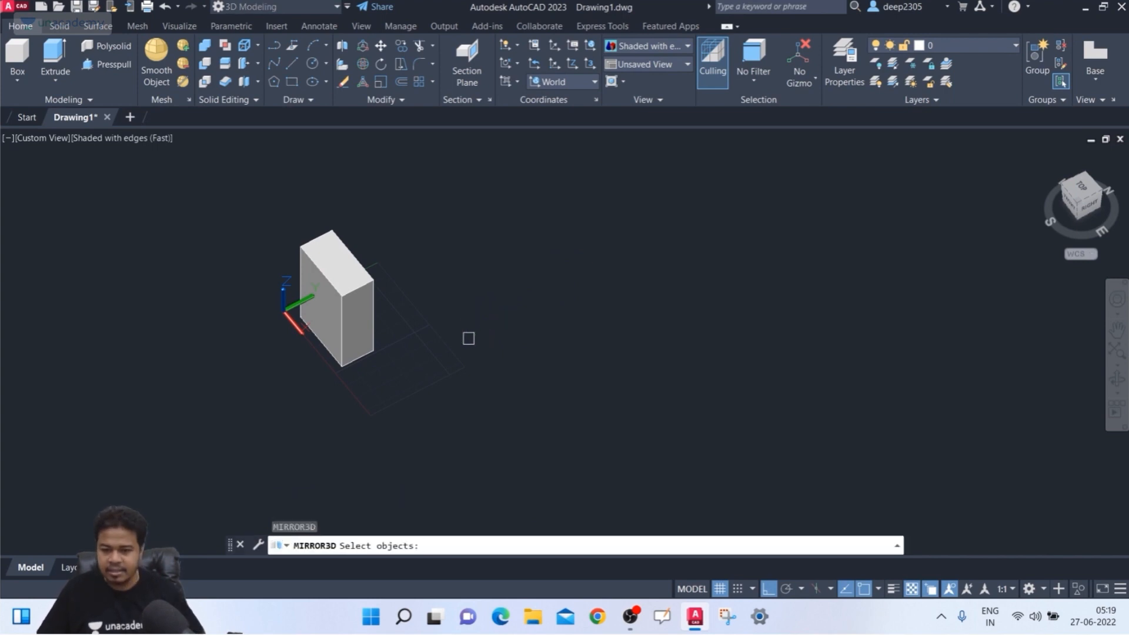
{"action": "left_click", "coordinate": [370, 326]}
{"action": "key", "text": "Return"}
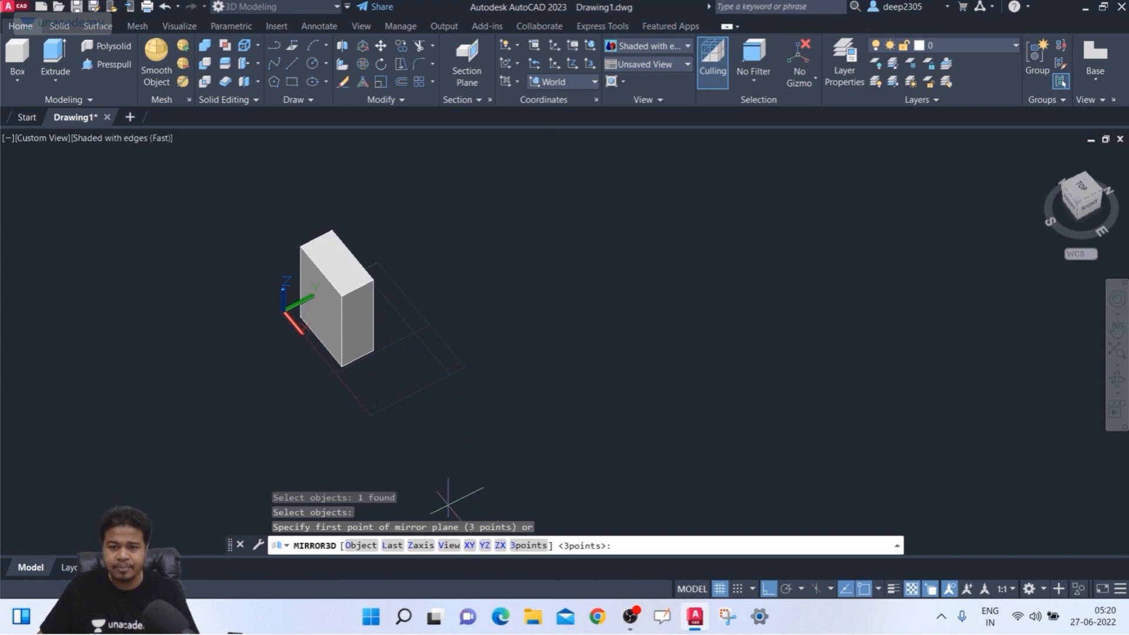
{"action": "left_click", "coordinate": [470, 545]}
{"action": "mouse_move", "coordinate": [393, 378]}
{"action": "middle_mouse_down", "text": "shift"}
{"action": "mouse_move", "coordinate": [423, 355]}
{"action": "mouse_move", "coordinate": [413, 375]}
{"action": "middle_mouse_up", "text": "shift"}
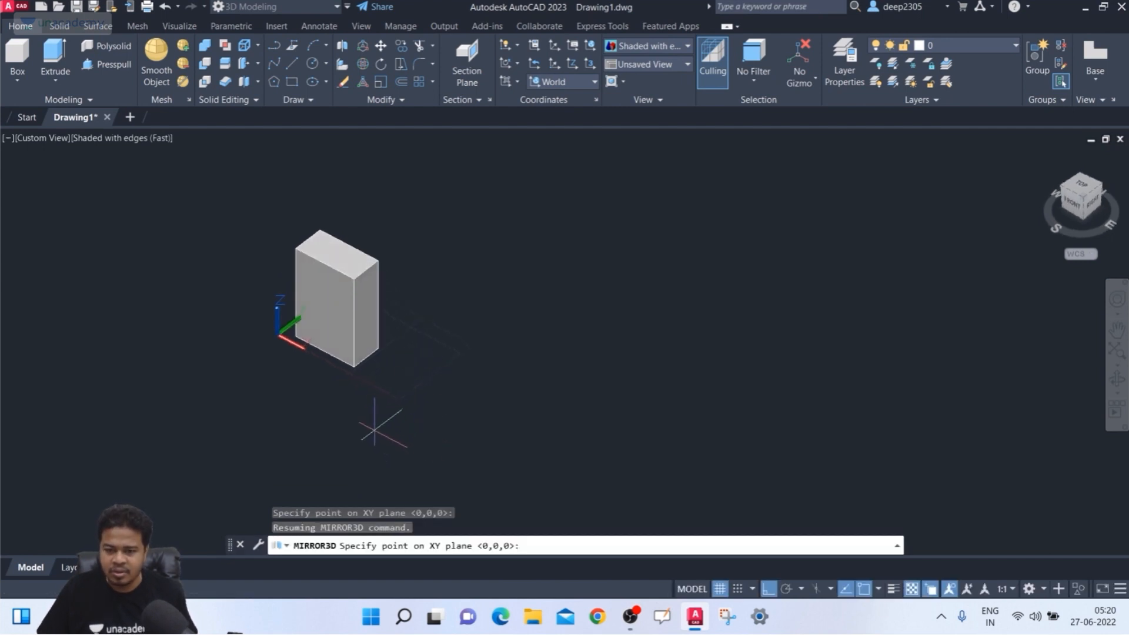
{"action": "key", "text": "Return"}
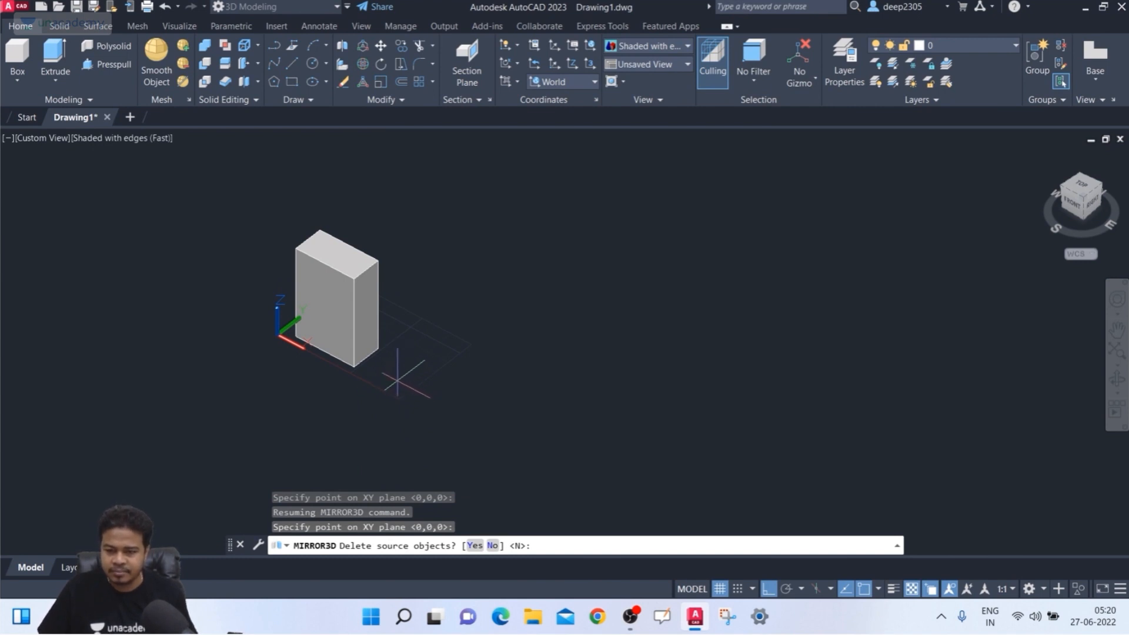
{"action": "left_click", "coordinate": [492, 545]}
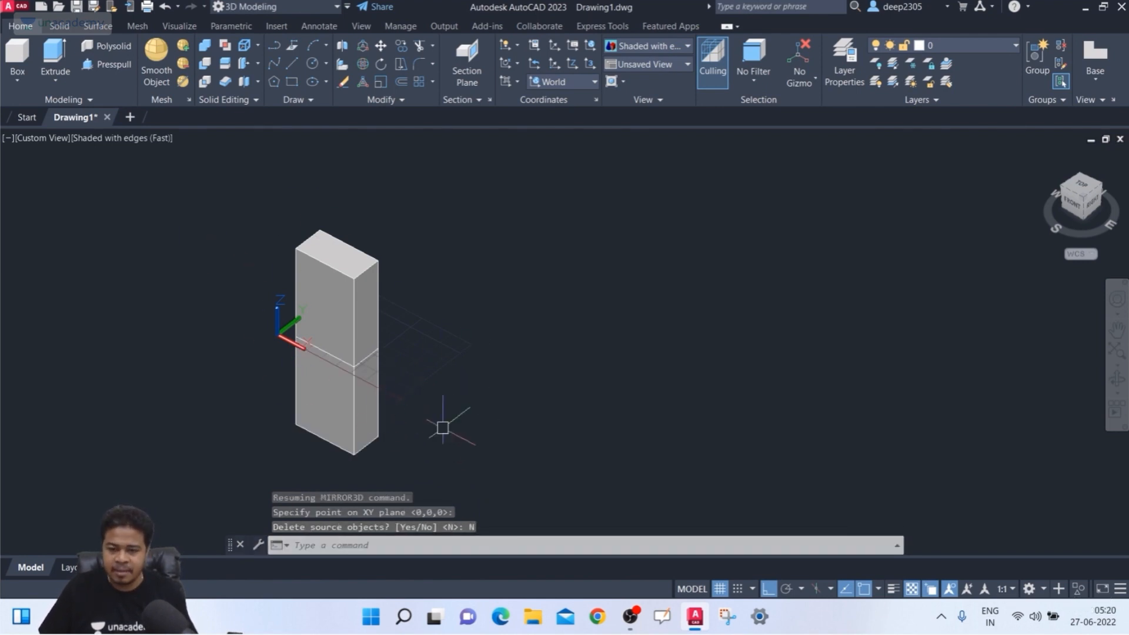
Erase the mirrored box below the XY plane.
{"action": "left_click", "coordinate": [359, 399]}
{"action": "key", "text": "Delete"}
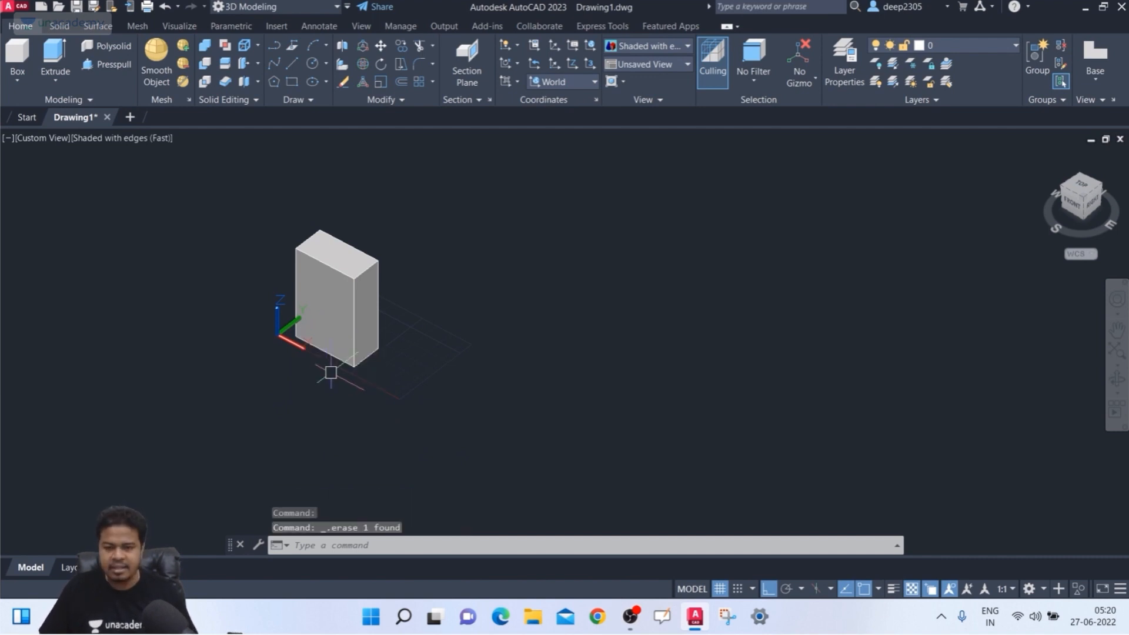
Draw a straight line down along the Z axis from the box's near bottom corner.
{"action": "type", "text": "l"}
{"action": "key", "text": "Return"}
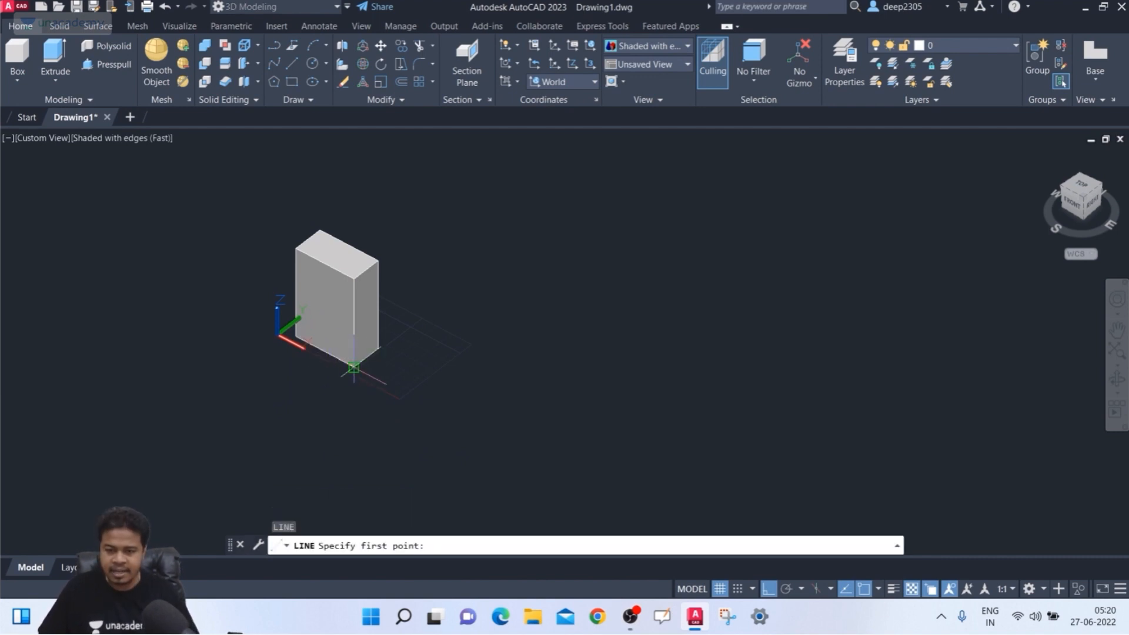
{"action": "left_click", "coordinate": [353, 368]}
{"action": "left_click", "coordinate": [353, 425]}
{"action": "key", "text": "Return"}
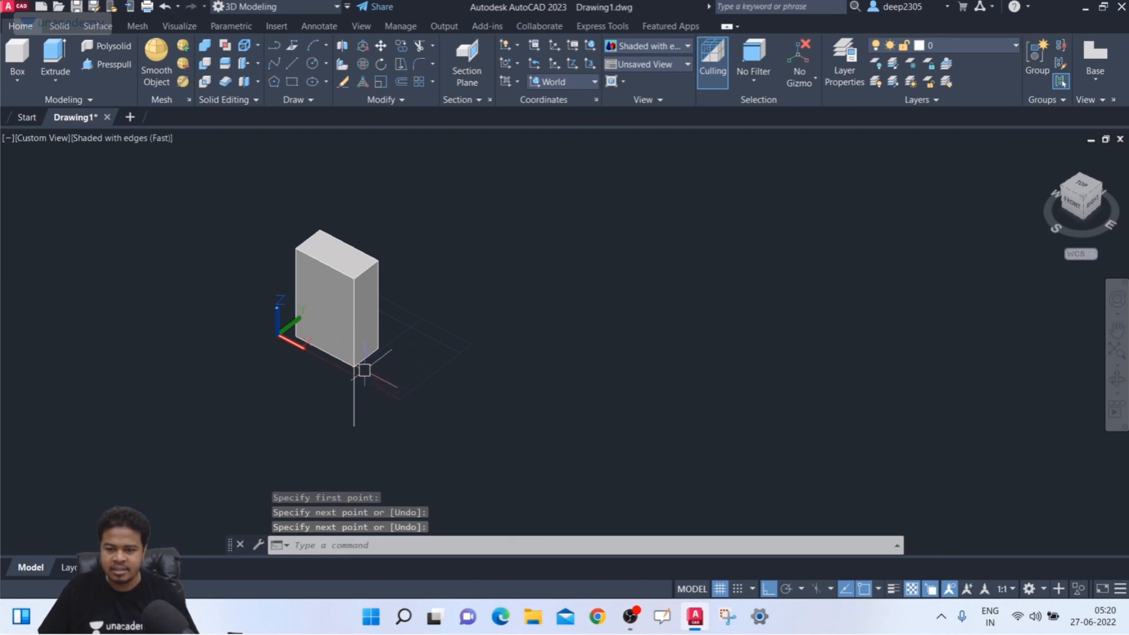
Draw a straight line along the X axis outward from the box's near bottom corner.
{"action": "key", "text": "Return"}
{"action": "left_click", "coordinate": [363, 373]}
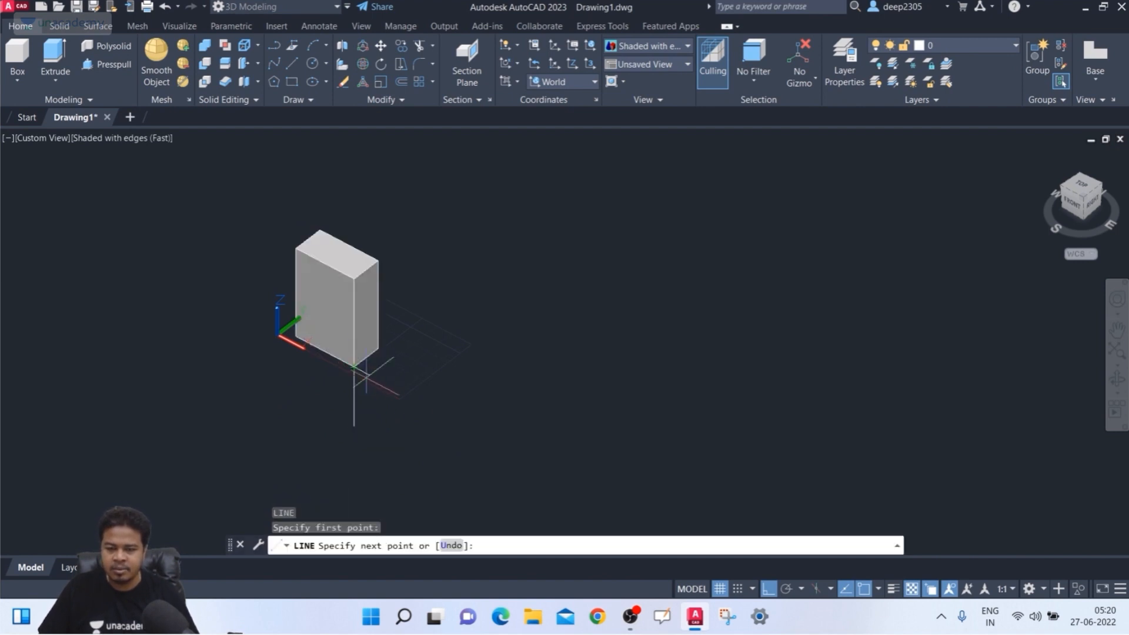
{"action": "left_click", "coordinate": [459, 422]}
{"action": "key", "text": "Return"}
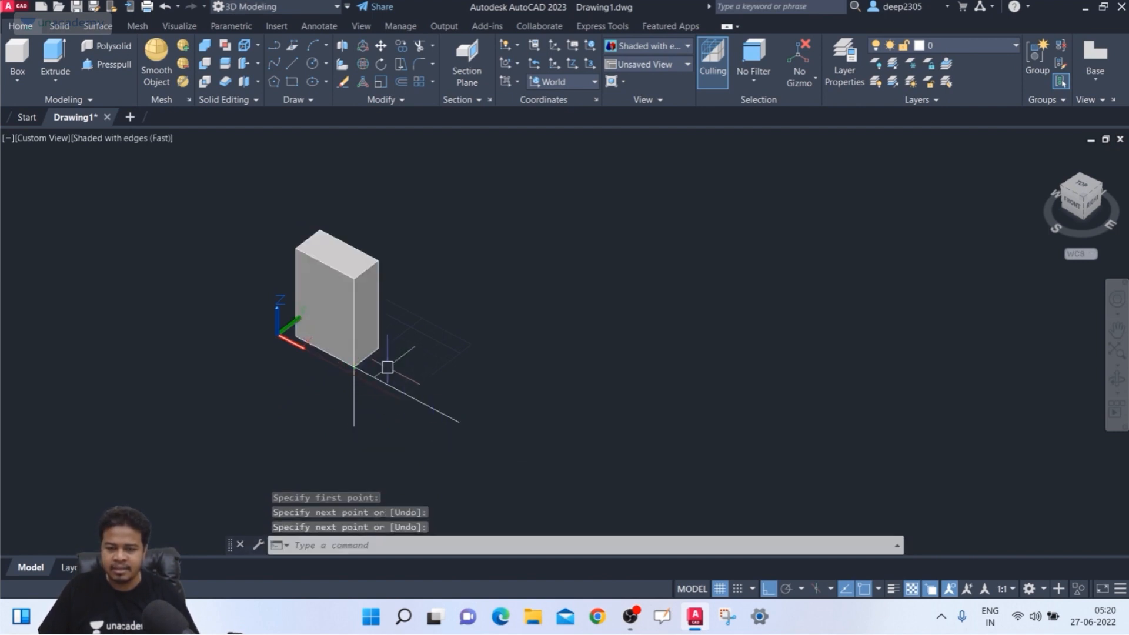
Draw a straight line along the Y axis from the same bottom corner, running back past the box.
{"action": "key", "text": "Return"}
{"action": "left_click", "coordinate": [353, 366]}
{"action": "left_click", "coordinate": [539, 226]}
{"action": "key", "text": "Return"}
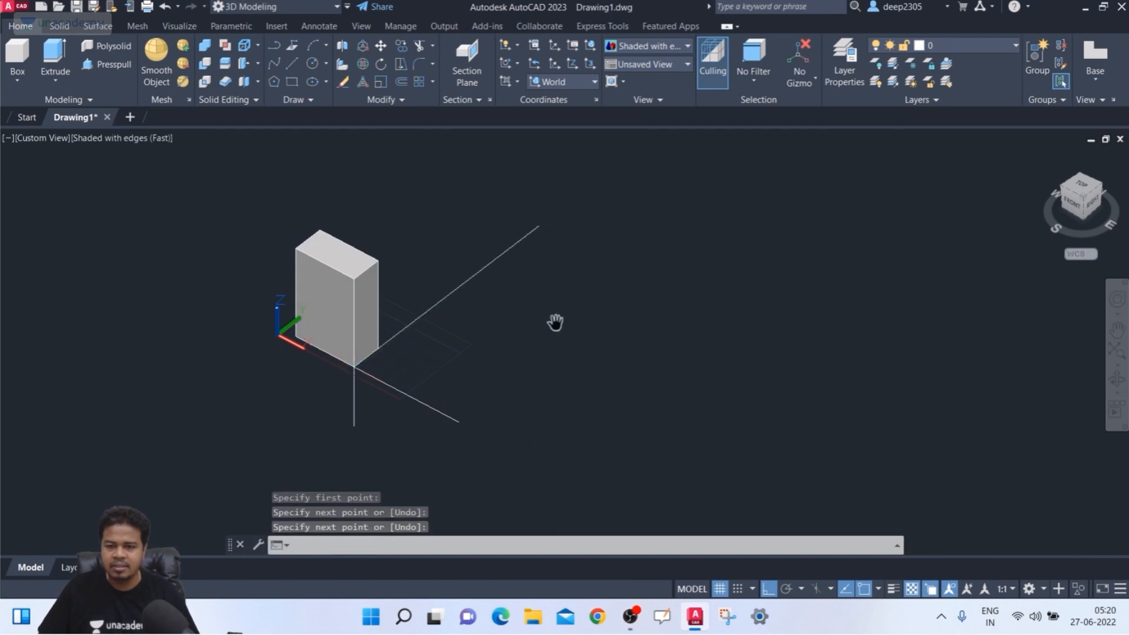
{"action": "middle_click_drag", "start_coordinate": [530, 302], "coordinate": [499, 295]}
{"action": "key", "text": "Escape"}
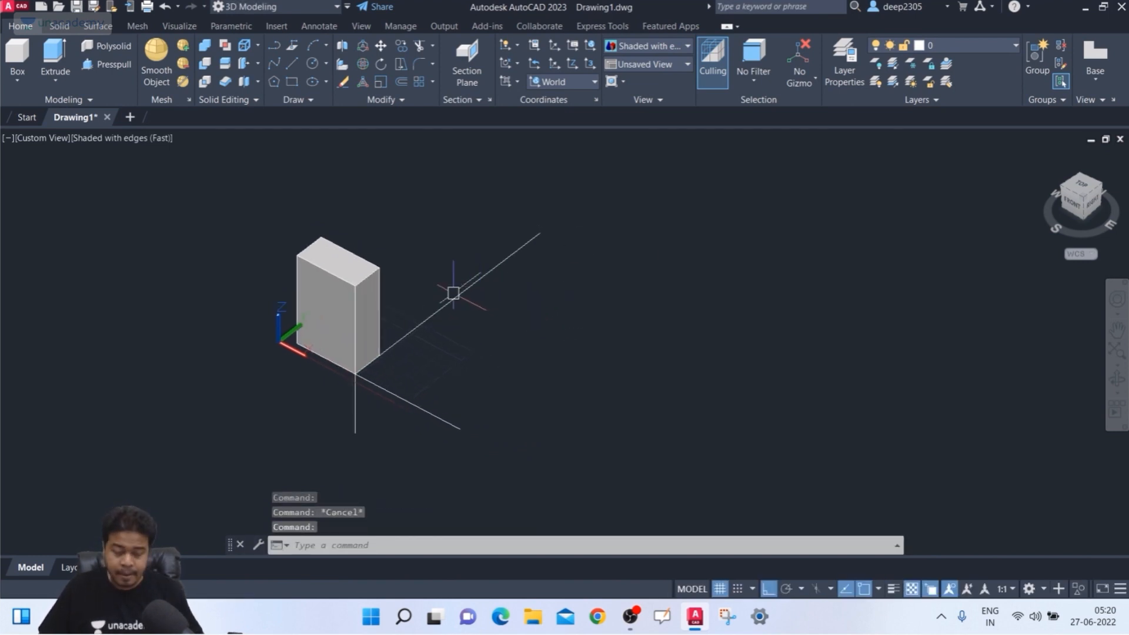
Mirror the box with MIRROR3D's XY option, placing the plane at the vertical line's lower end and keeping the source object.
{"action": "type", "text": "3"}
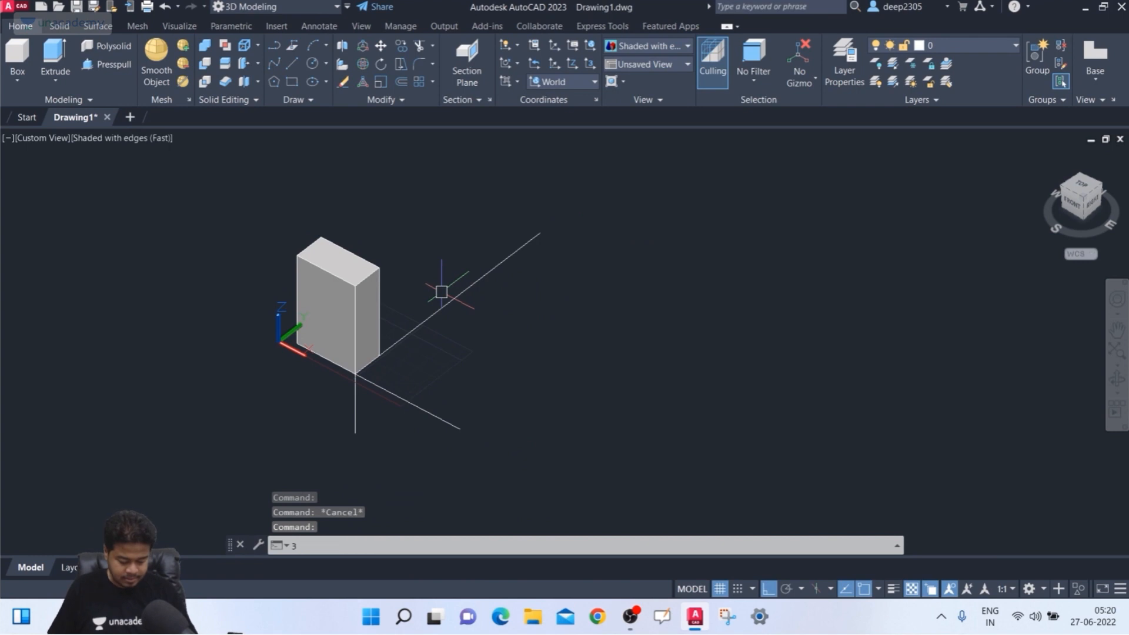
{"action": "type", "text": "d"}
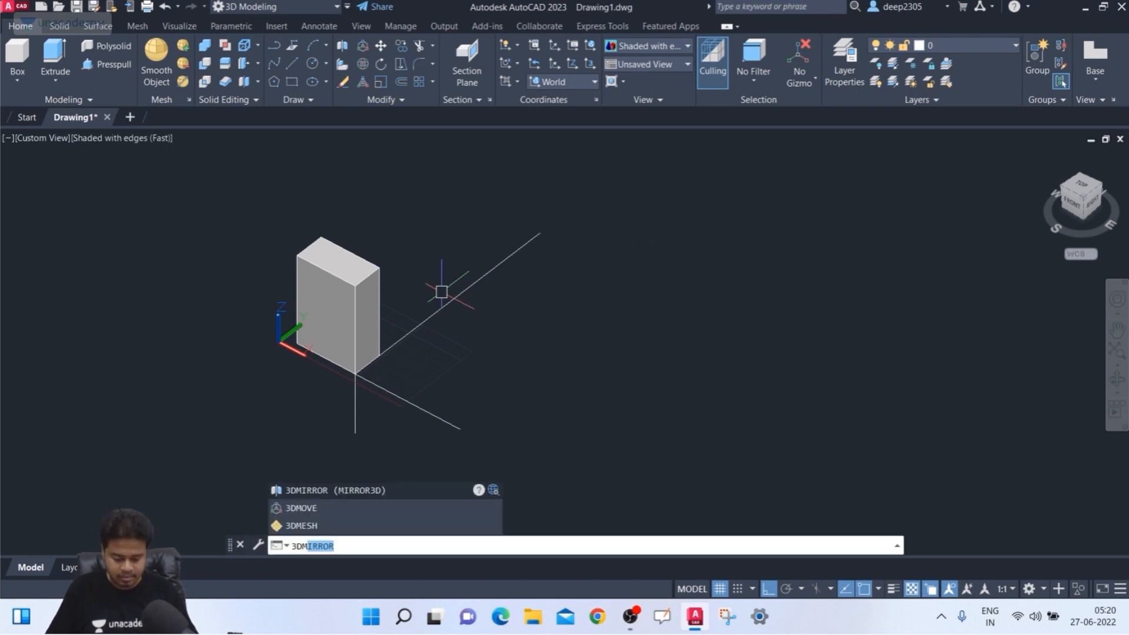
{"action": "type", "text": "Mi"}
{"action": "key", "text": "Return"}
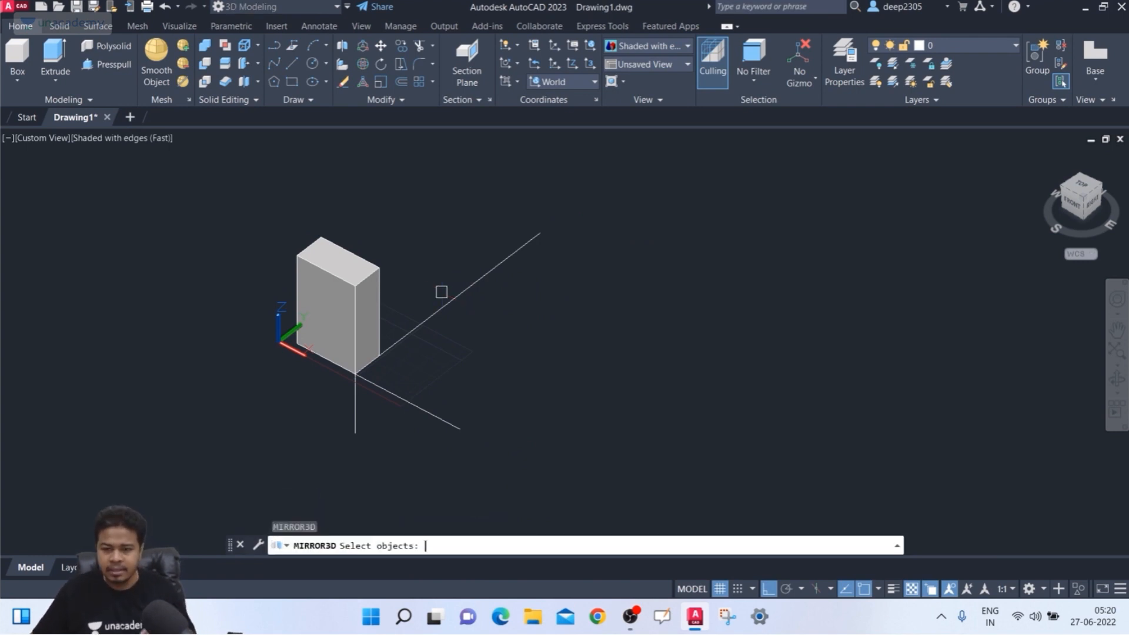
{"action": "left_click", "coordinate": [328, 285]}
{"action": "key", "text": "Return"}
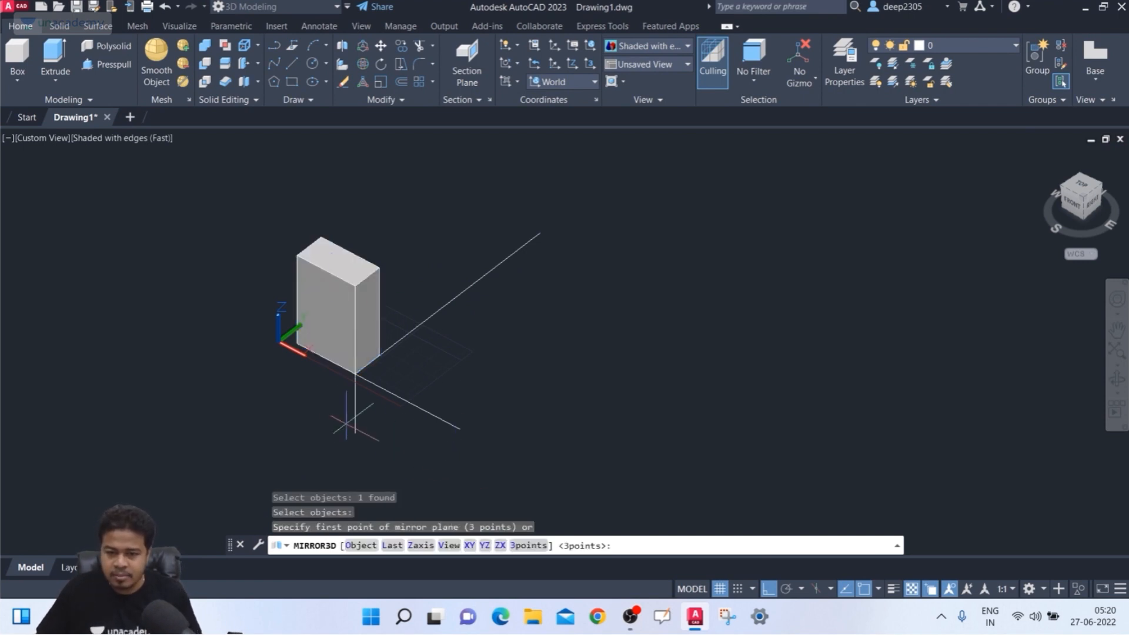
{"action": "middle_click_drag", "start_coordinate": [325, 417], "coordinate": [332, 412]}
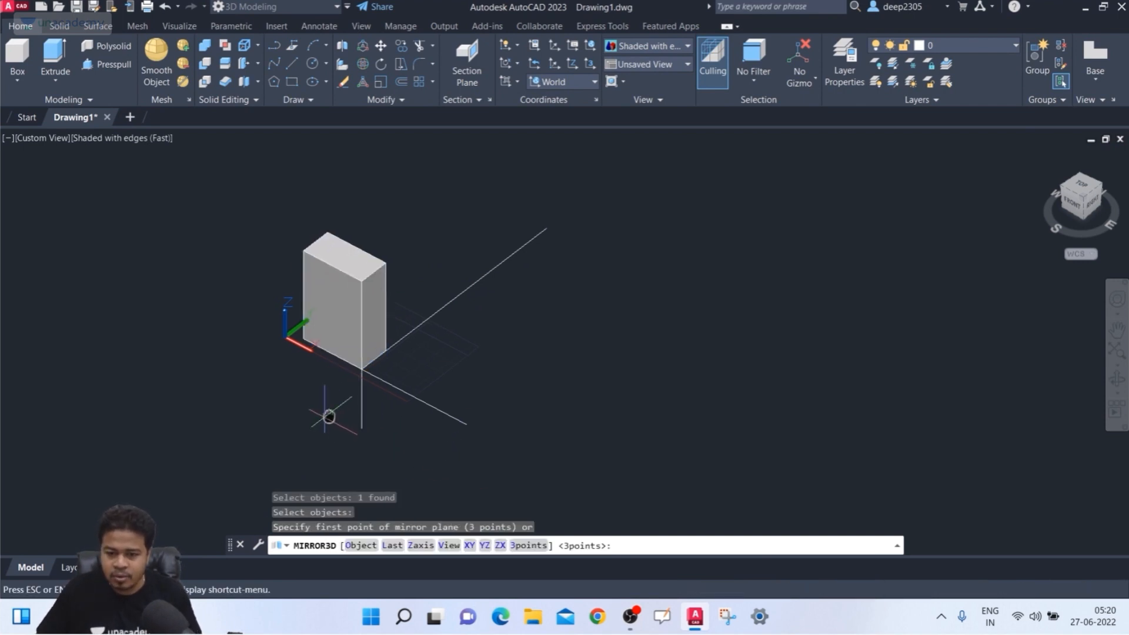
{"action": "left_click", "coordinate": [469, 545]}
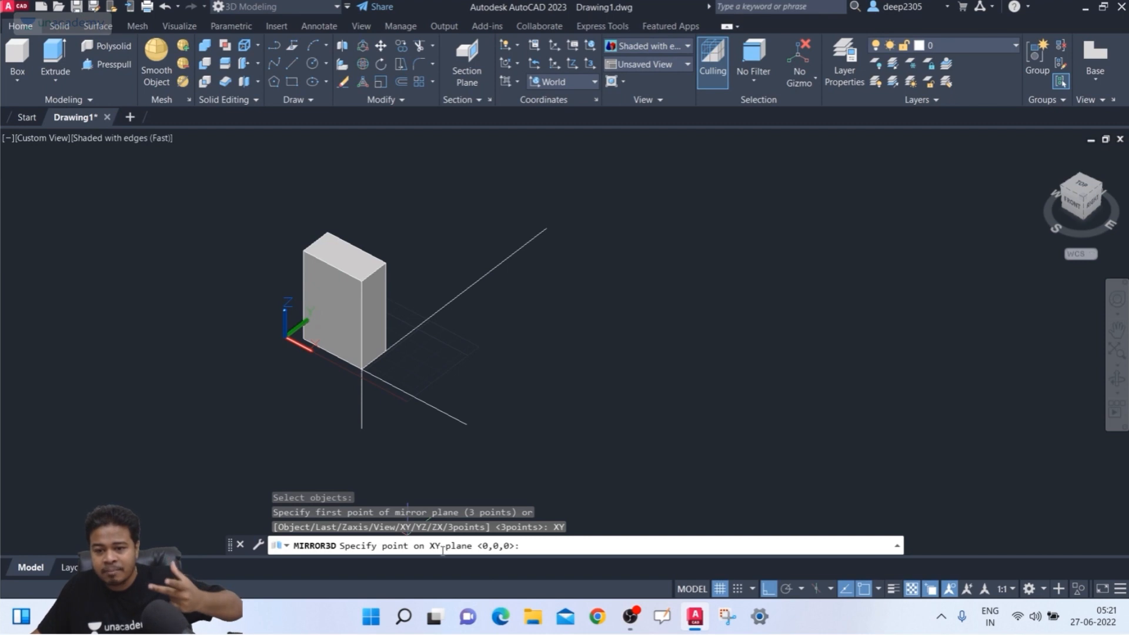
{"action": "left_click", "coordinate": [361, 430]}
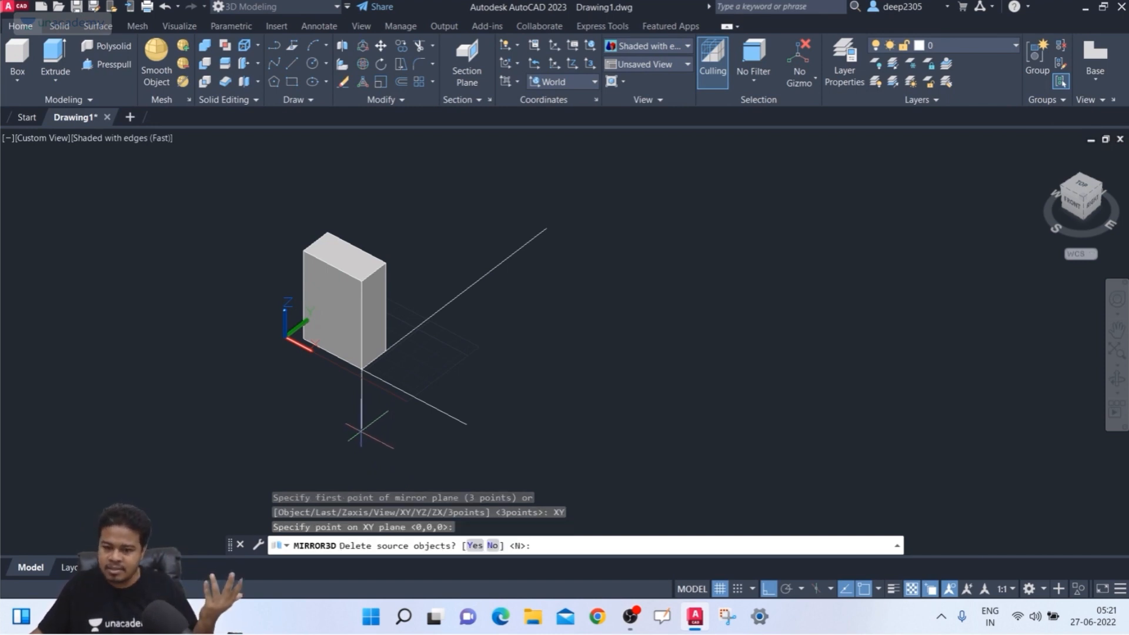
{"action": "left_click", "coordinate": [493, 547]}
Mirror the original box with MIRROR3D's YZ option through the outer end of the X-axis line, keeping the source object.
{"action": "middle_click_drag", "start_coordinate": [495, 365], "coordinate": [467, 335]}
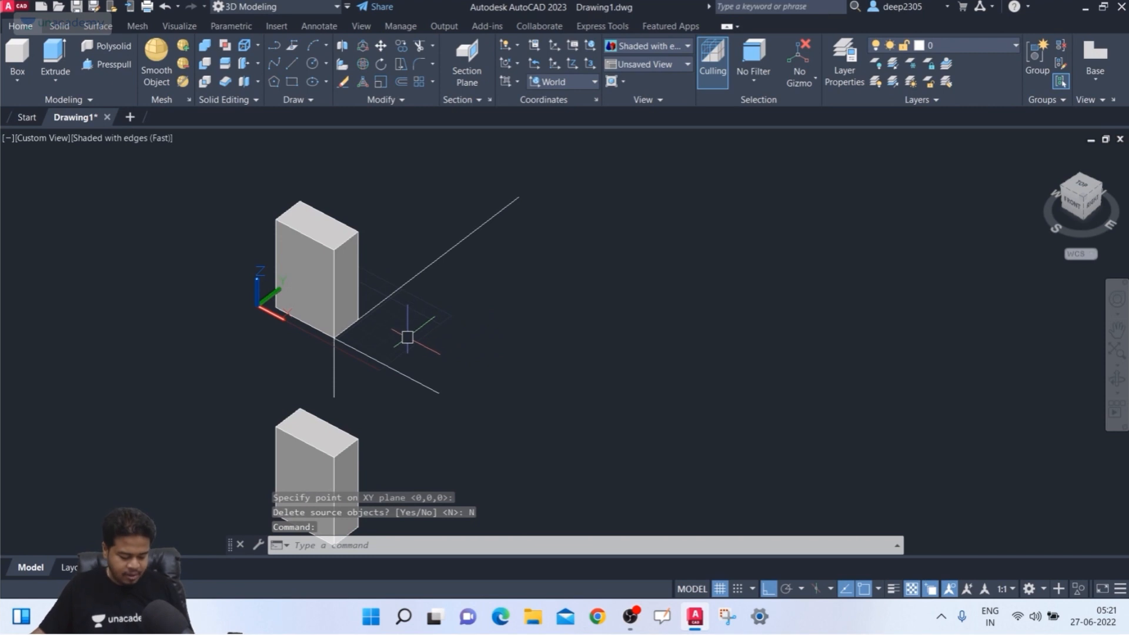
{"action": "key", "text": "Return"}
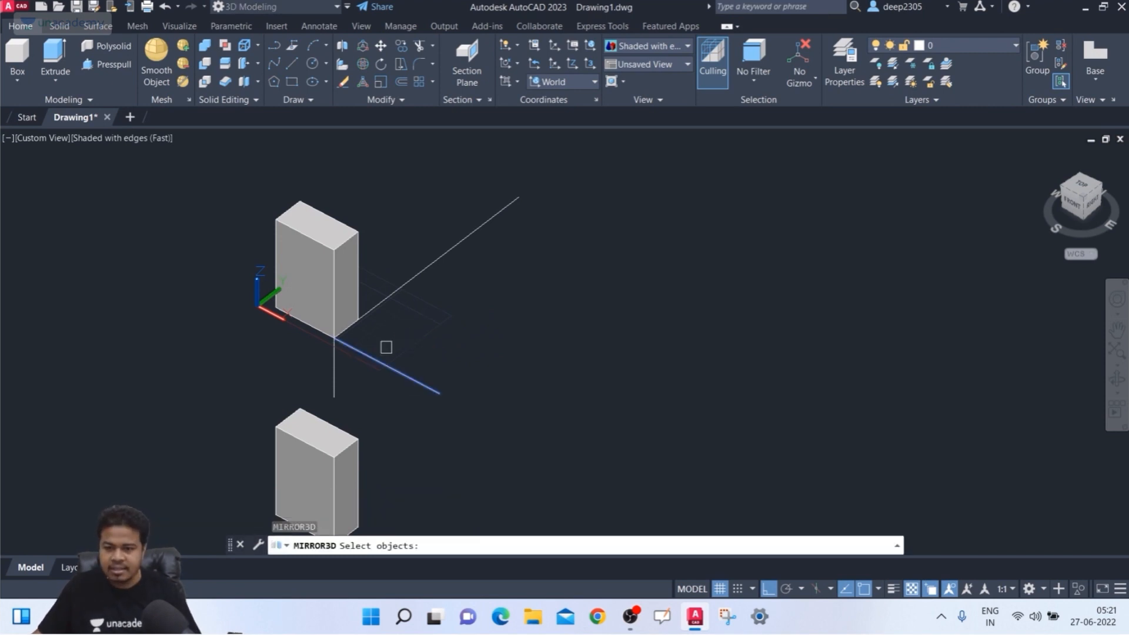
{"action": "left_click", "coordinate": [353, 268]}
{"action": "key", "text": "Return"}
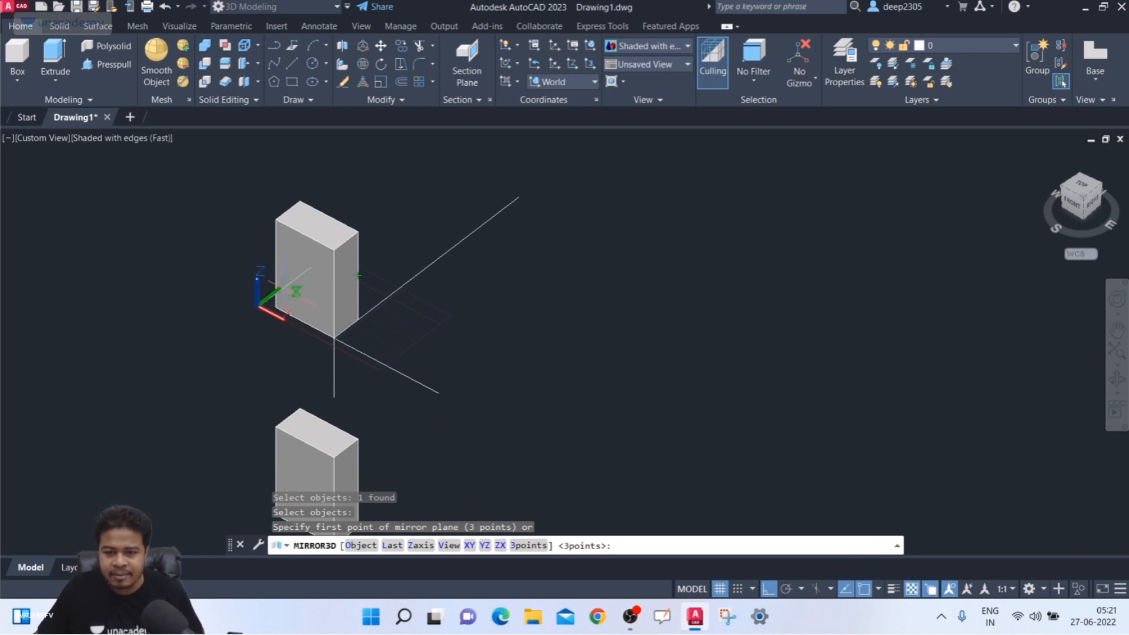
{"action": "left_click", "coordinate": [483, 545]}
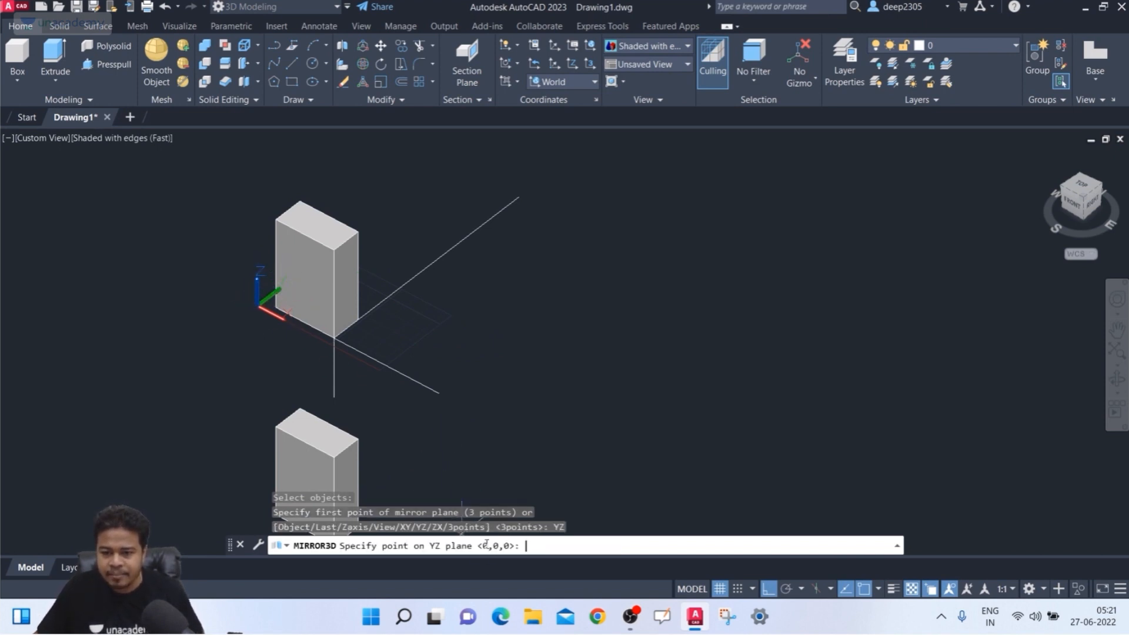
{"action": "left_click", "coordinate": [438, 394]}
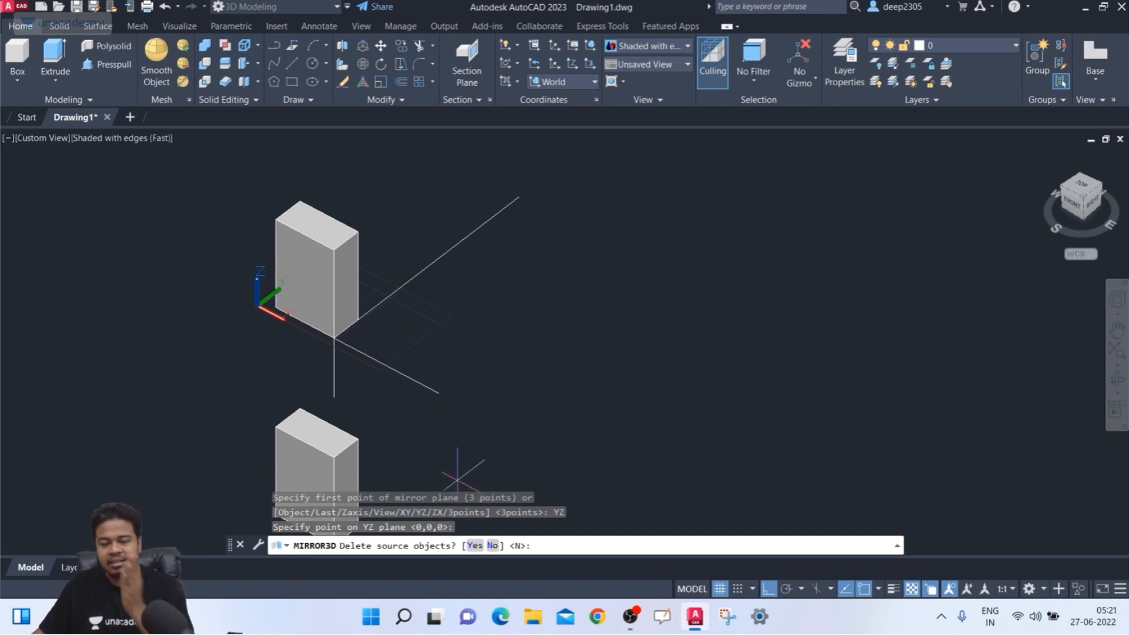
{"action": "left_click", "coordinate": [491, 545]}
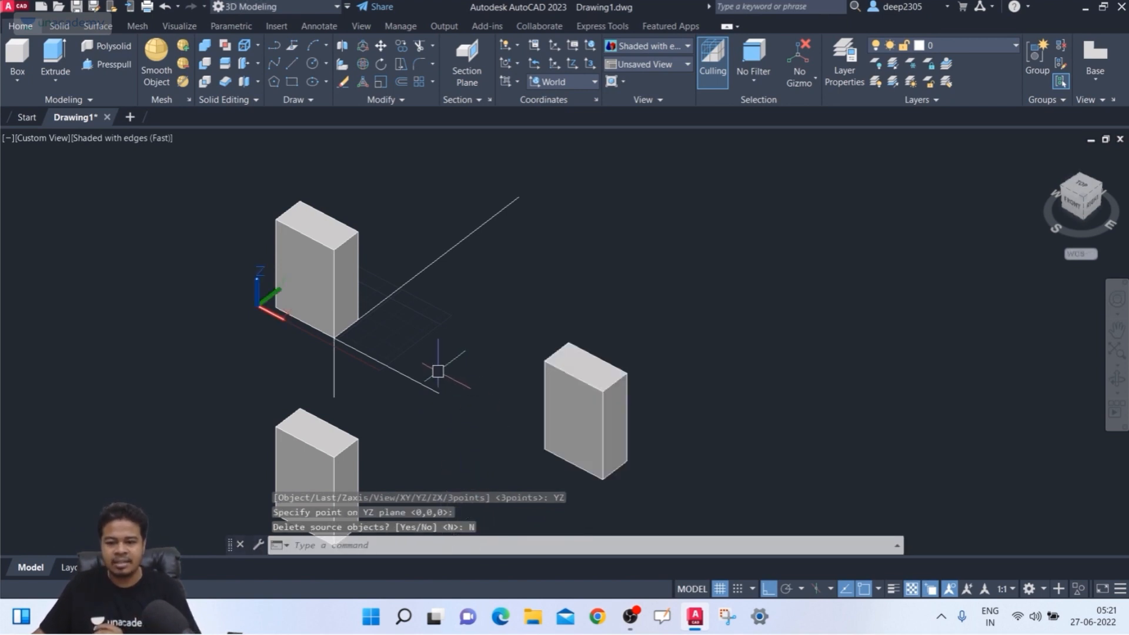
Mirror the original box with MIRROR3D's ZX option through the far end of the Y-axis line, keeping the source object.
{"action": "middle_click_drag", "start_coordinate": [438, 373], "coordinate": [428, 388]}
{"action": "key", "text": "Return"}
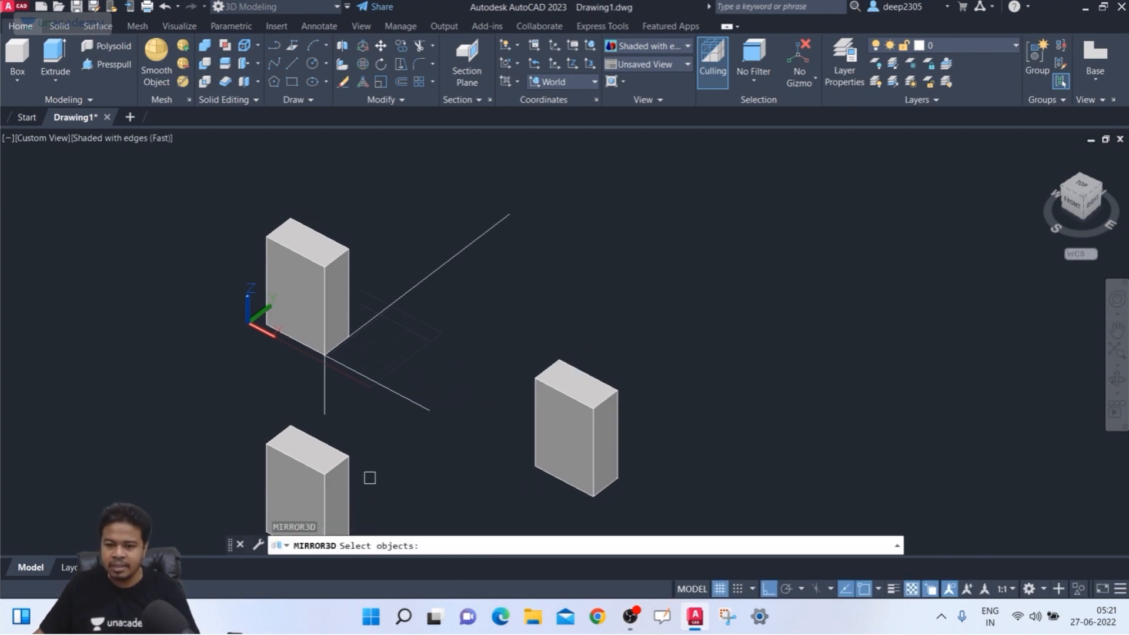
{"action": "left_click", "coordinate": [339, 296]}
{"action": "key", "text": "Return"}
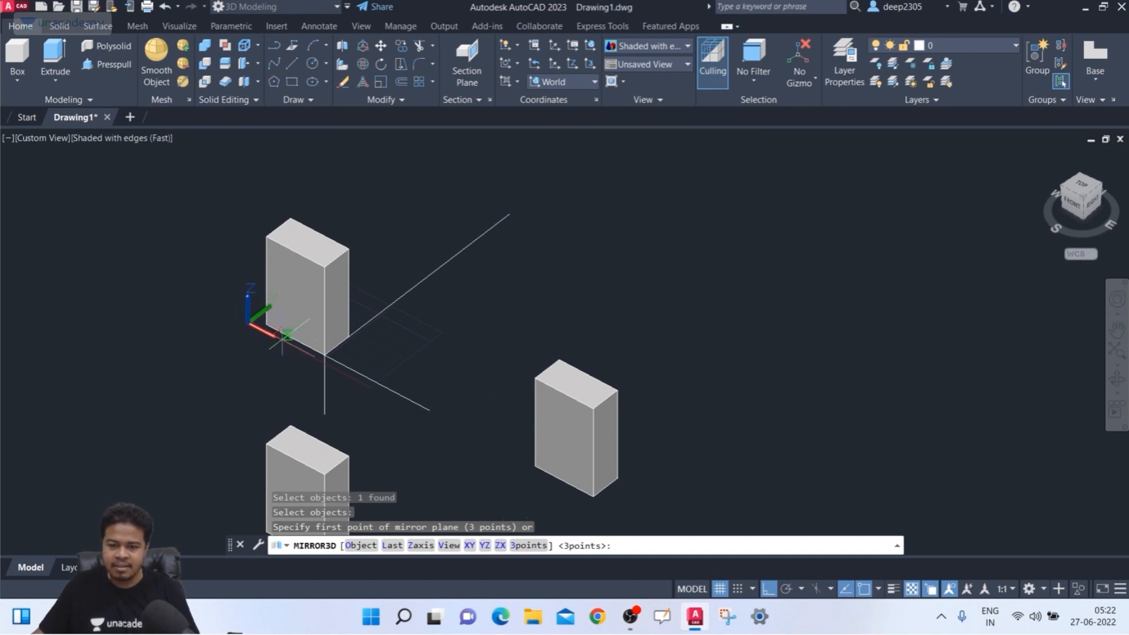
{"action": "left_click", "coordinate": [500, 544]}
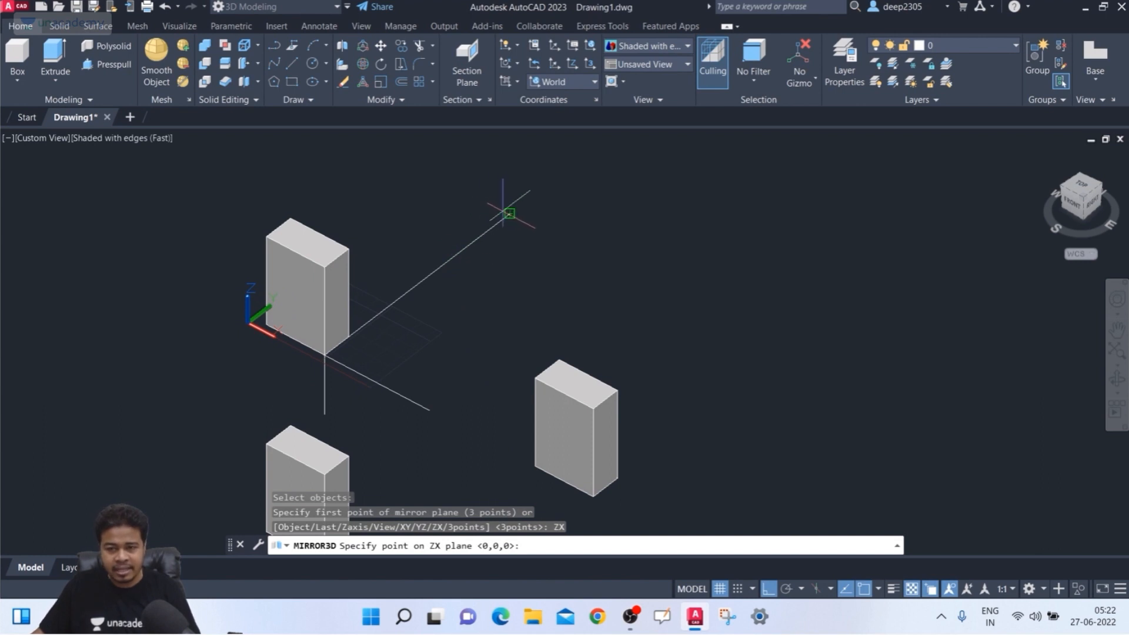
{"action": "left_click", "coordinate": [505, 212]}
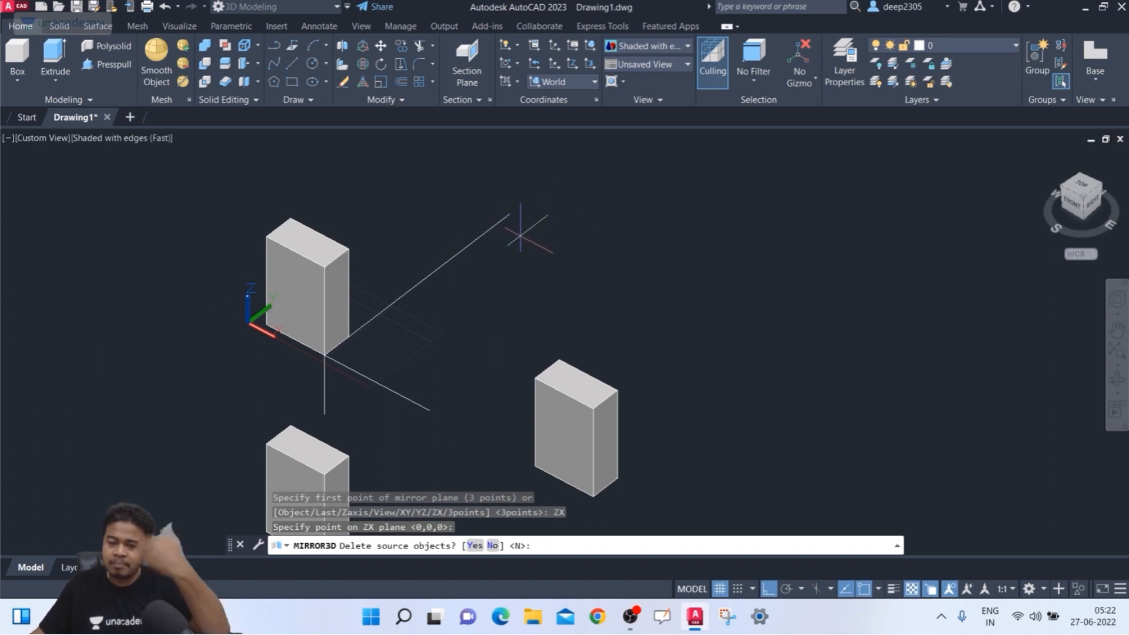
{"action": "left_click", "coordinate": [492, 546]}
{"action": "scroll", "coordinate": [508, 353], "scroll_direction": "down", "scroll_amount": 3}
{"action": "middle_click_drag", "start_coordinate": [507, 343], "coordinate": [427, 377]}
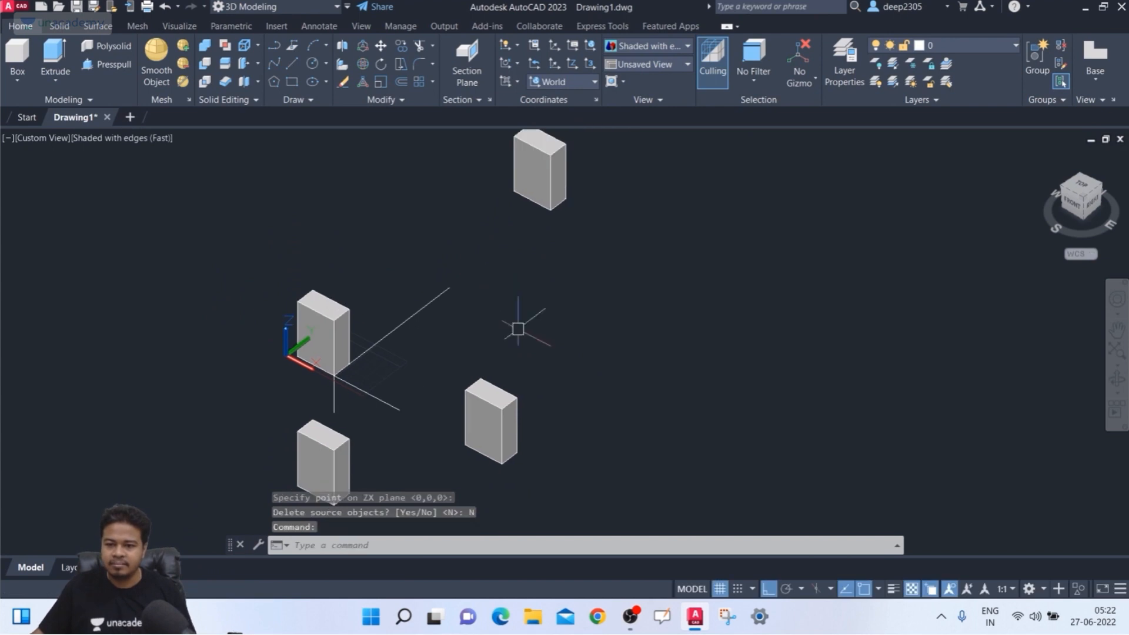
{"action": "key", "text": "Escape"}
{"action": "mouse_move", "coordinate": [469, 325]}
{"action": "middle_mouse_down"}
{"action": "mouse_move", "coordinate": [448, 327]}
{"action": "mouse_move", "coordinate": [459, 313]}
{"action": "middle_mouse_up"}
{"action": "key", "text": "Escape"}
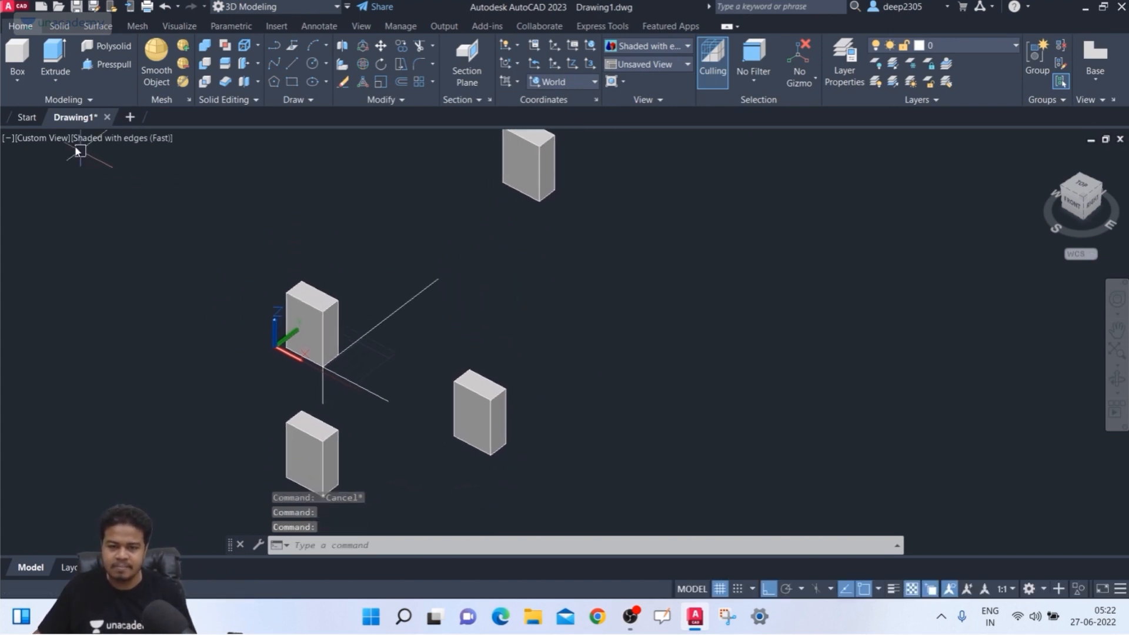
Mirror the original box with MIRROR3D's 3points option, using two points on the Y-axis line and one straight above, keeping the source object.
{"action": "type", "text": "MIRROR3D"}
{"action": "key", "text": "Return"}
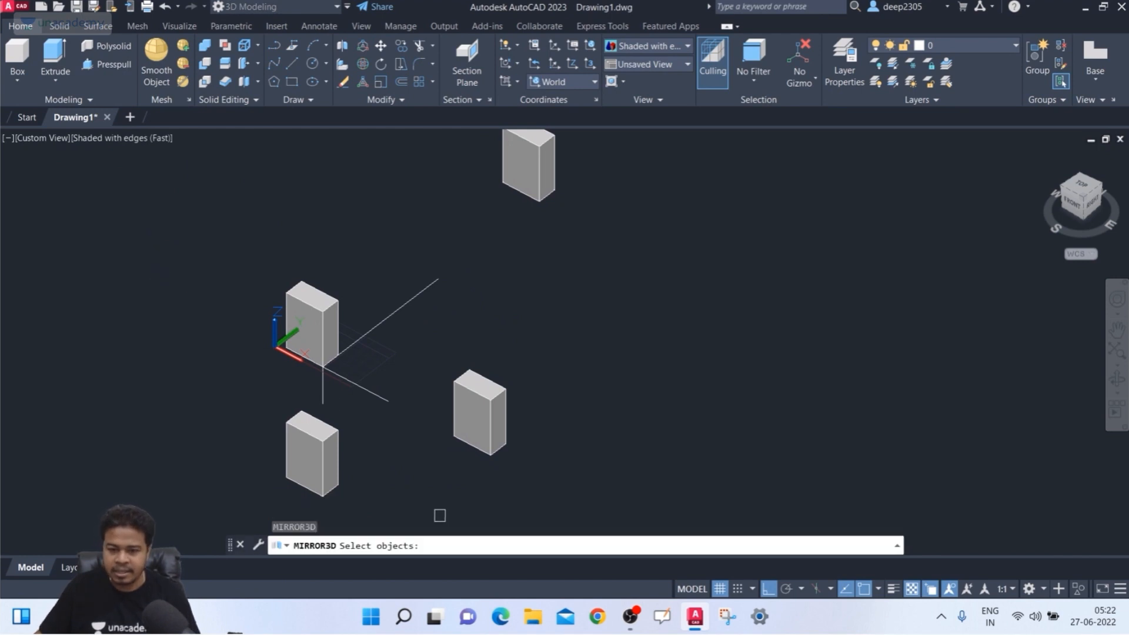
{"action": "left_click", "coordinate": [316, 322]}
{"action": "key", "text": "Return"}
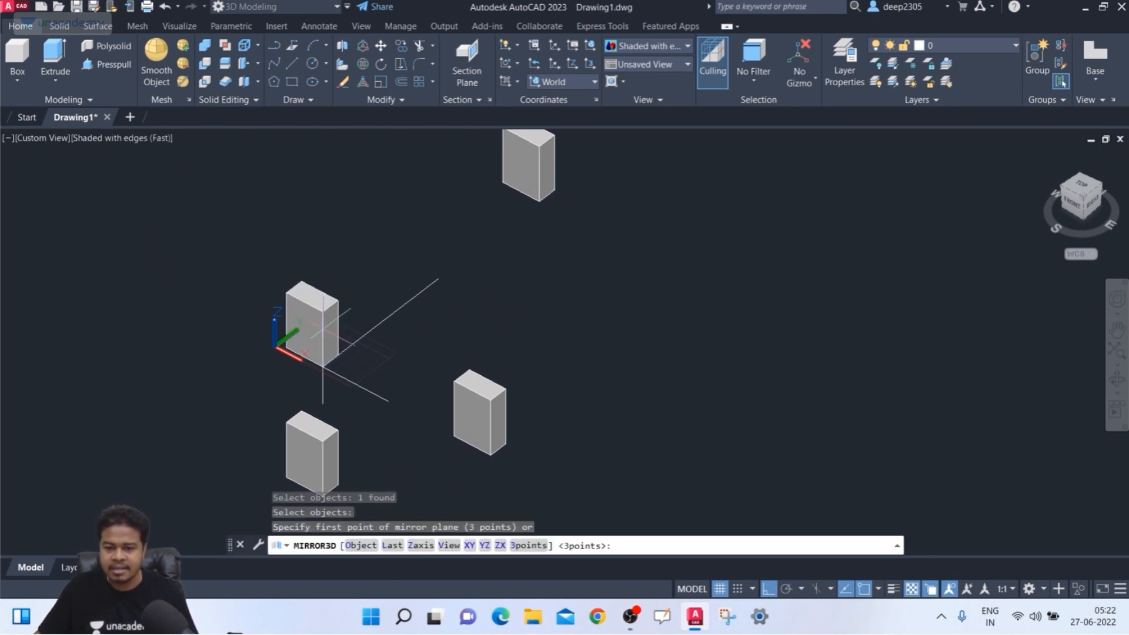
{"action": "left_click", "coordinate": [533, 547]}
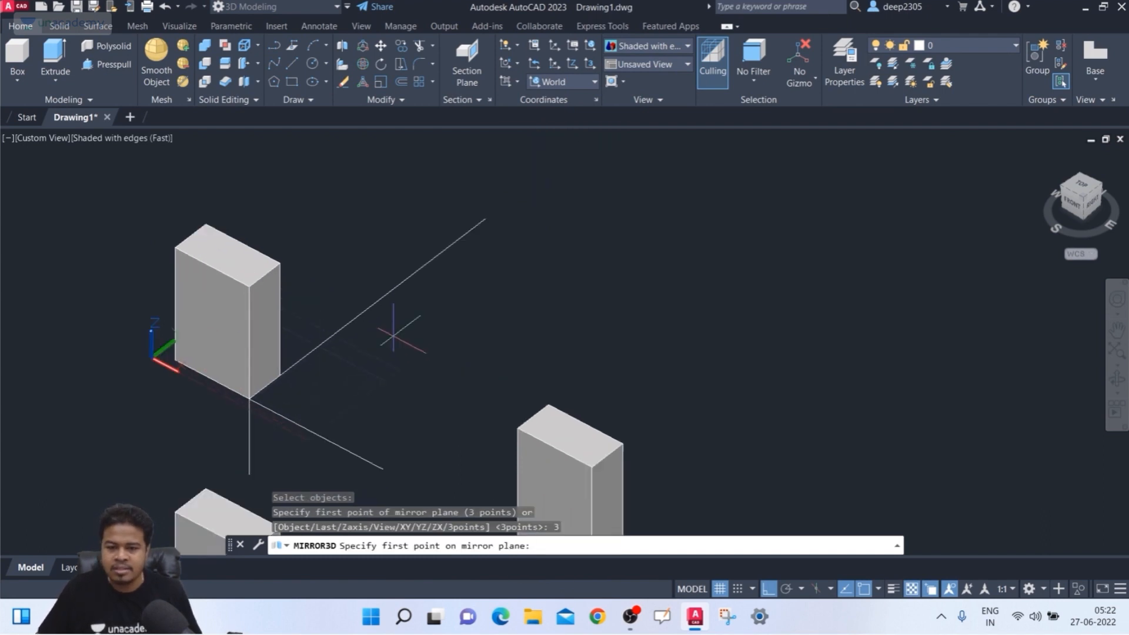
{"action": "scroll", "coordinate": [393, 336], "scroll_direction": "up", "scroll_amount": 3}
{"action": "middle_click_drag", "start_coordinate": [393, 335], "coordinate": [383, 334]}
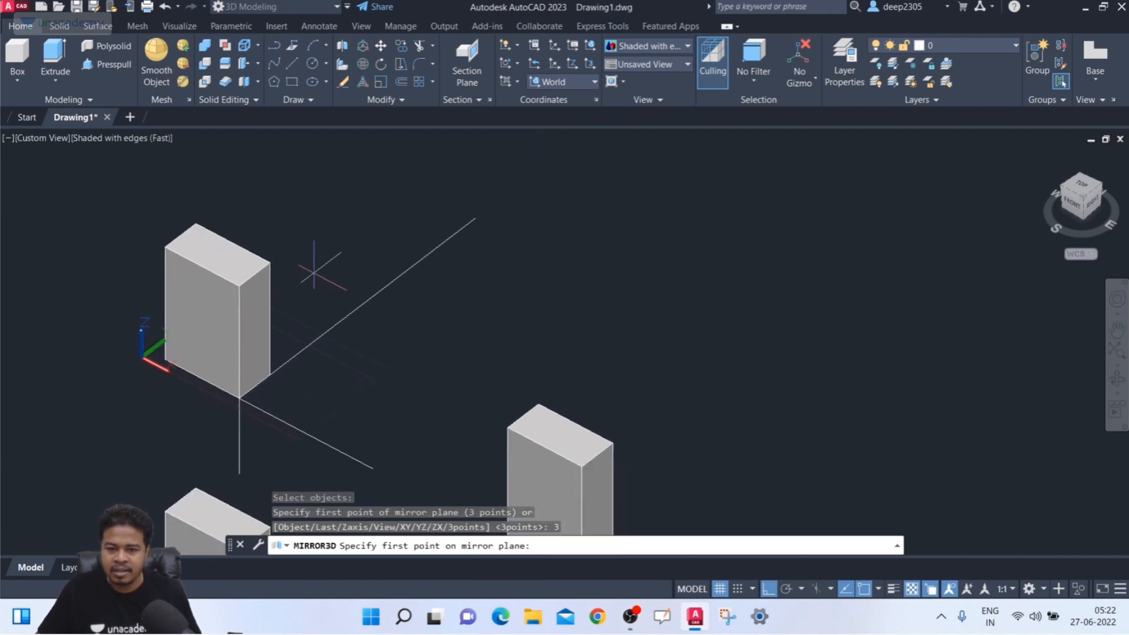
{"action": "left_click", "coordinate": [338, 321]}
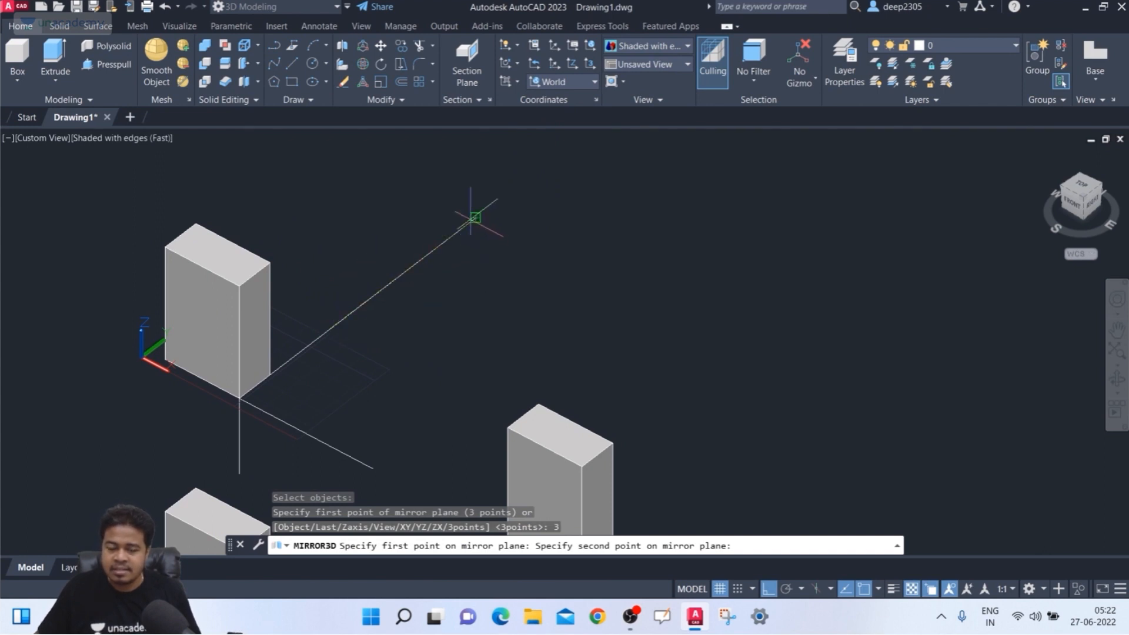
{"action": "left_click", "coordinate": [474, 218]}
{"action": "scroll", "coordinate": [498, 175], "scroll_direction": "down", "scroll_amount": 2}
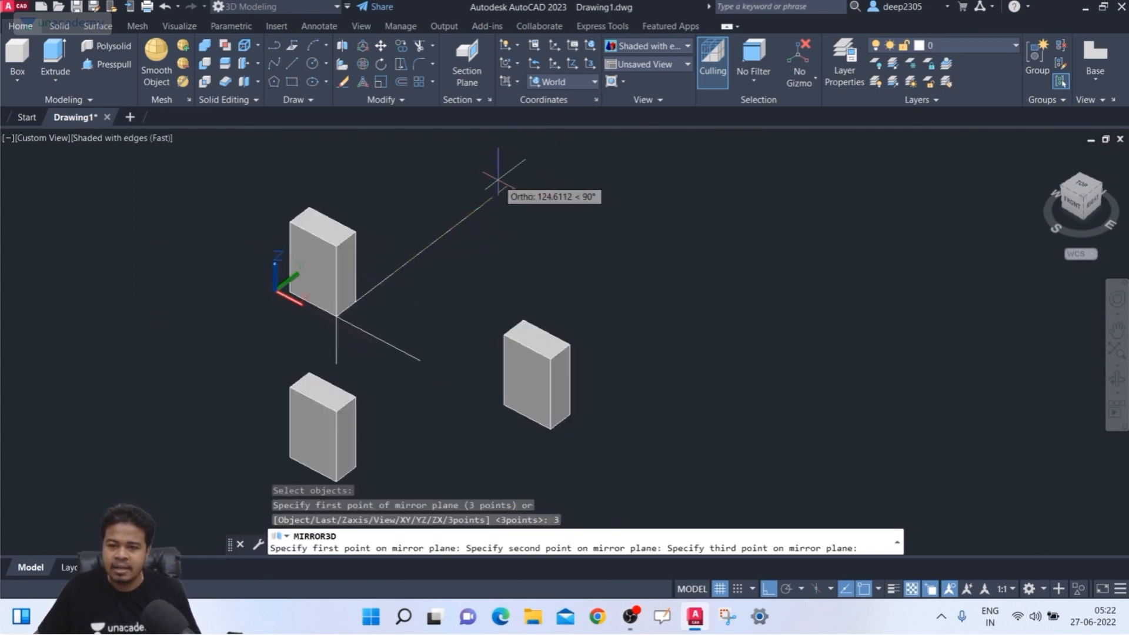
{"action": "middle_click_drag", "start_coordinate": [498, 175], "coordinate": [437, 277]}
{"action": "left_click", "coordinate": [431, 189]}
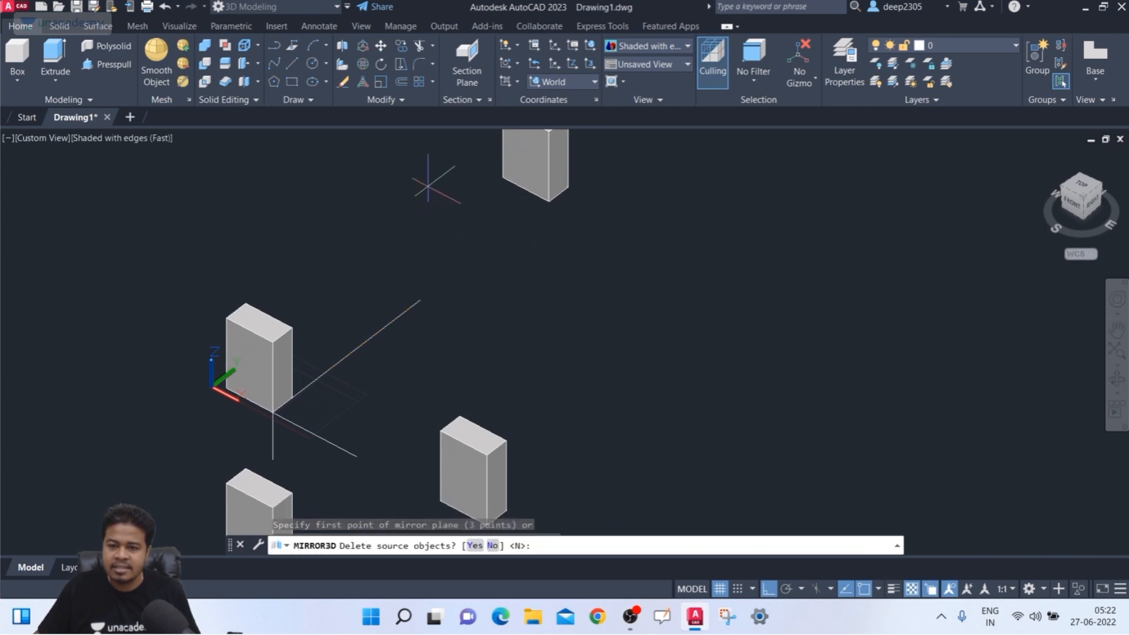
{"action": "left_click", "coordinate": [492, 545]}
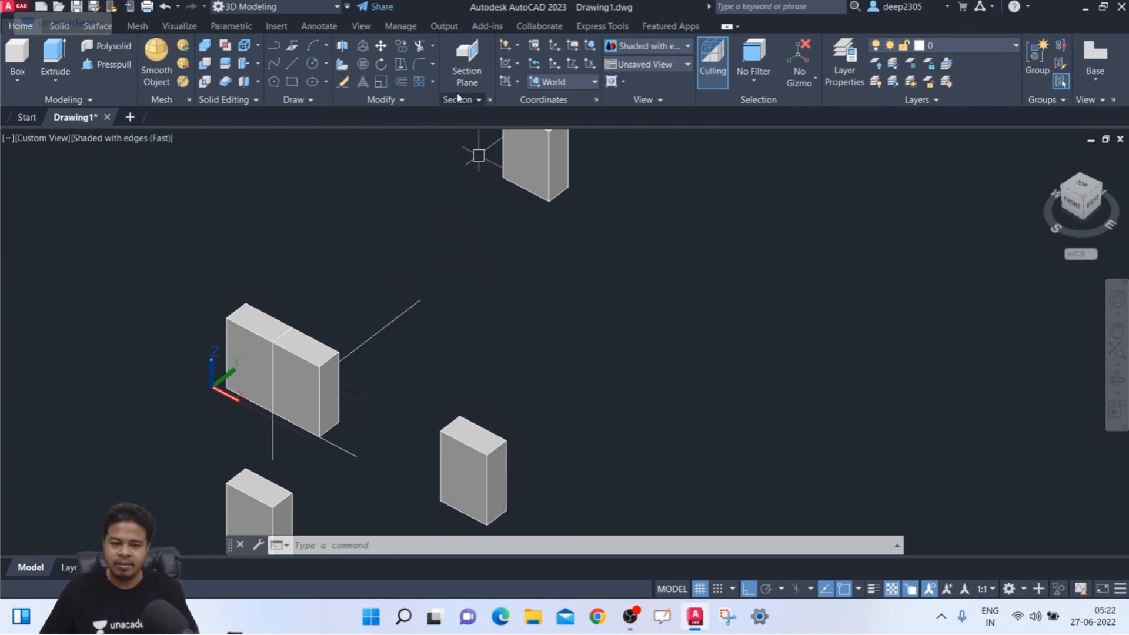
Erase the mirrored box that adjoins the original box.
{"action": "left_click", "coordinate": [300, 399]}
{"action": "left_click", "coordinate": [379, 309]}
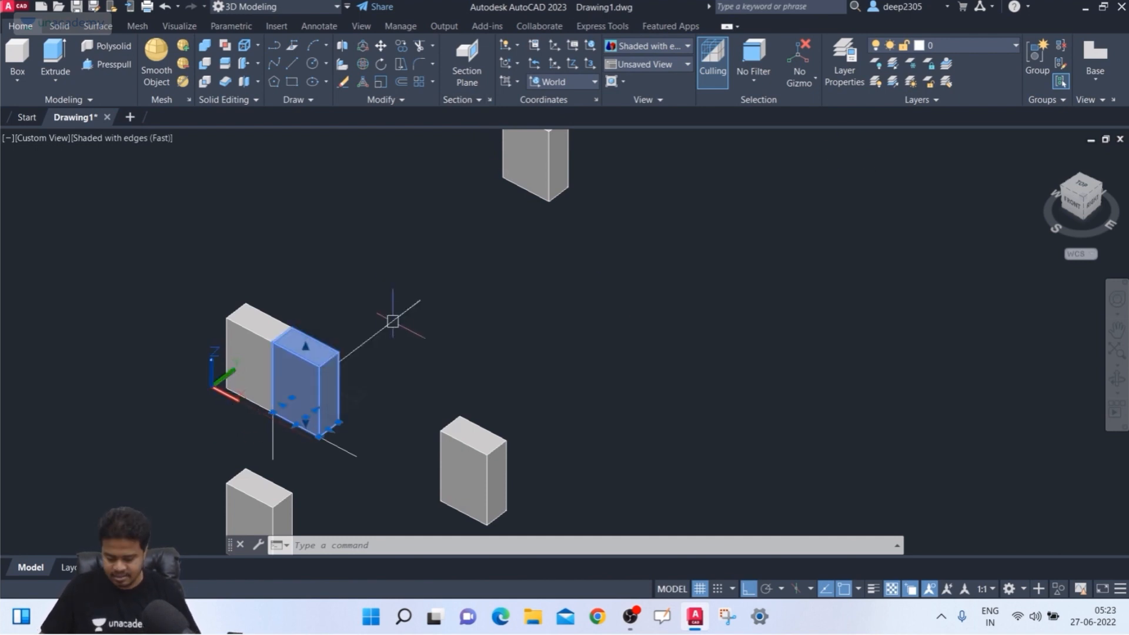
{"action": "key", "text": "Delete"}
{"action": "key", "text": "Escape"}
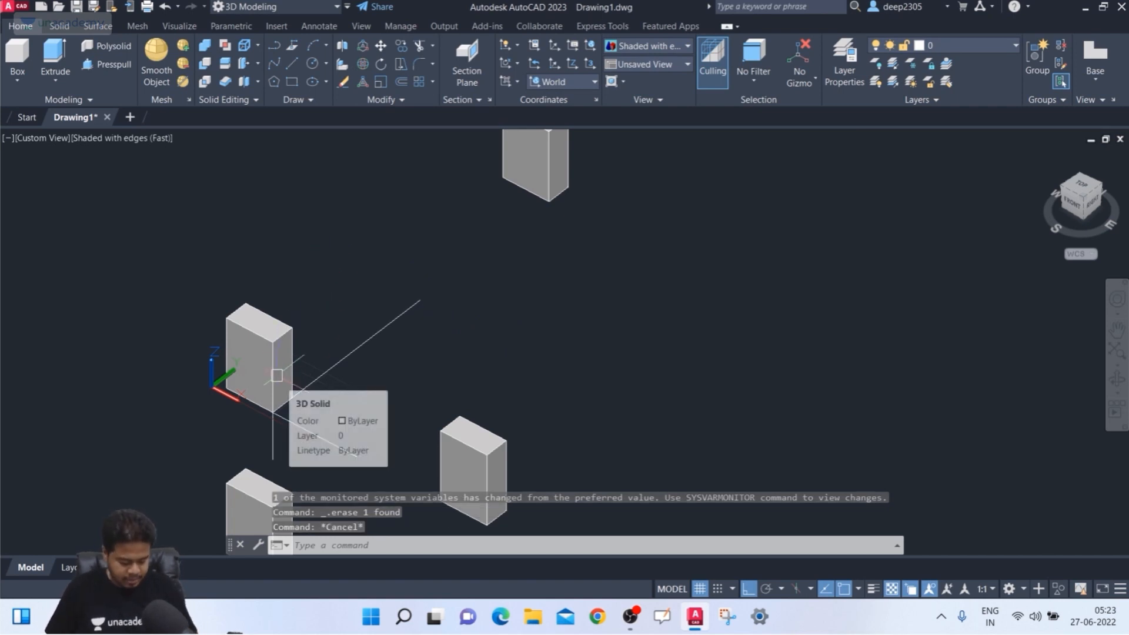
Mirror the original box with MIRROR3D's 3points option through the vertical line's lower end and the X- and Y-axis lines' outer ends, keeping the source.
{"action": "type", "text": "3dmi"}
{"action": "key", "text": "Return"}
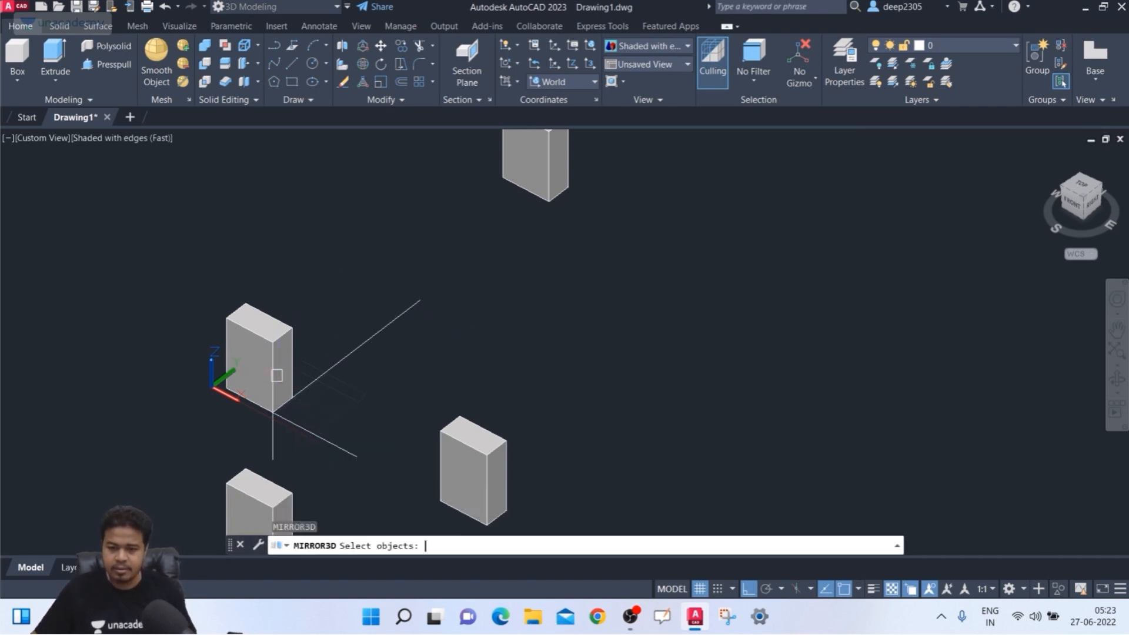
{"action": "left_click", "coordinate": [282, 337]}
{"action": "key", "text": "Return"}
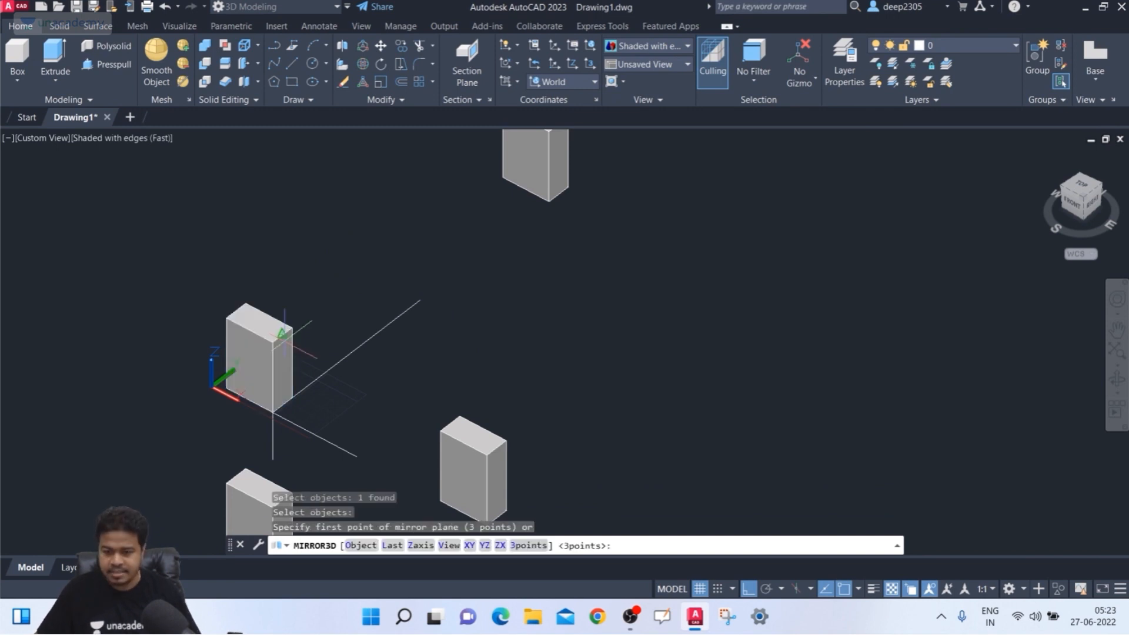
{"action": "left_click", "coordinate": [529, 547]}
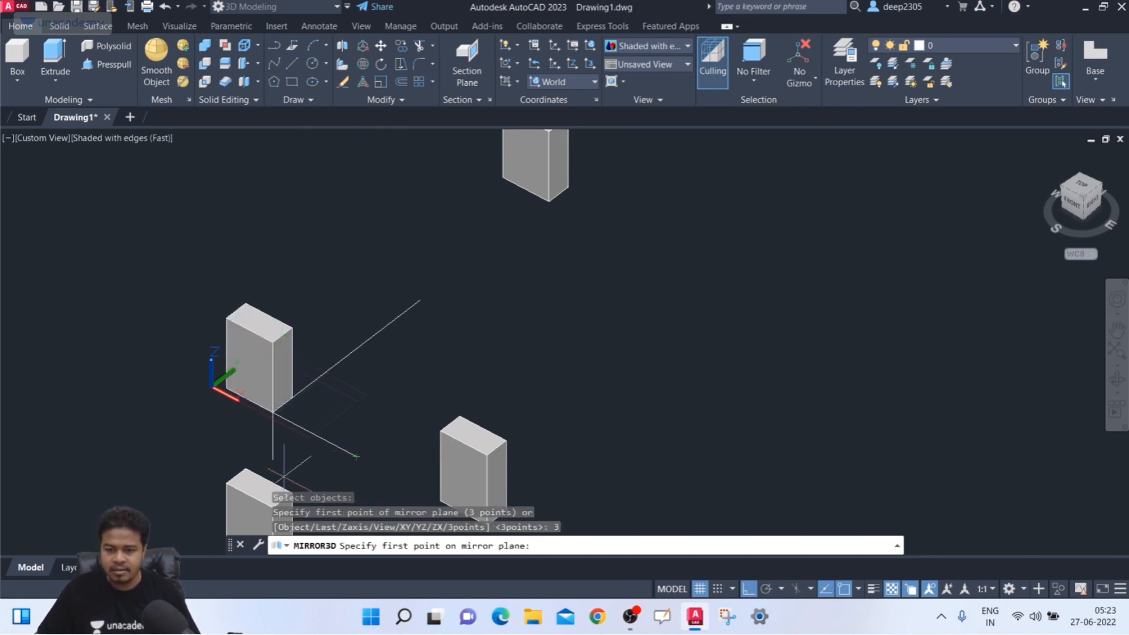
{"action": "left_click", "coordinate": [273, 460]}
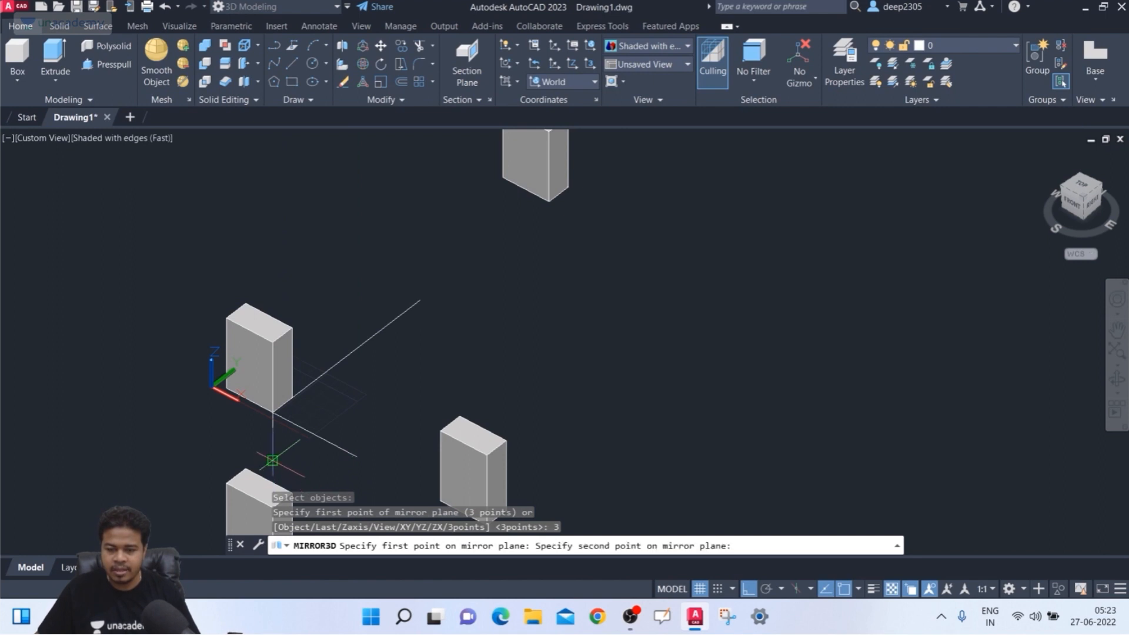
{"action": "left_click", "coordinate": [355, 457]}
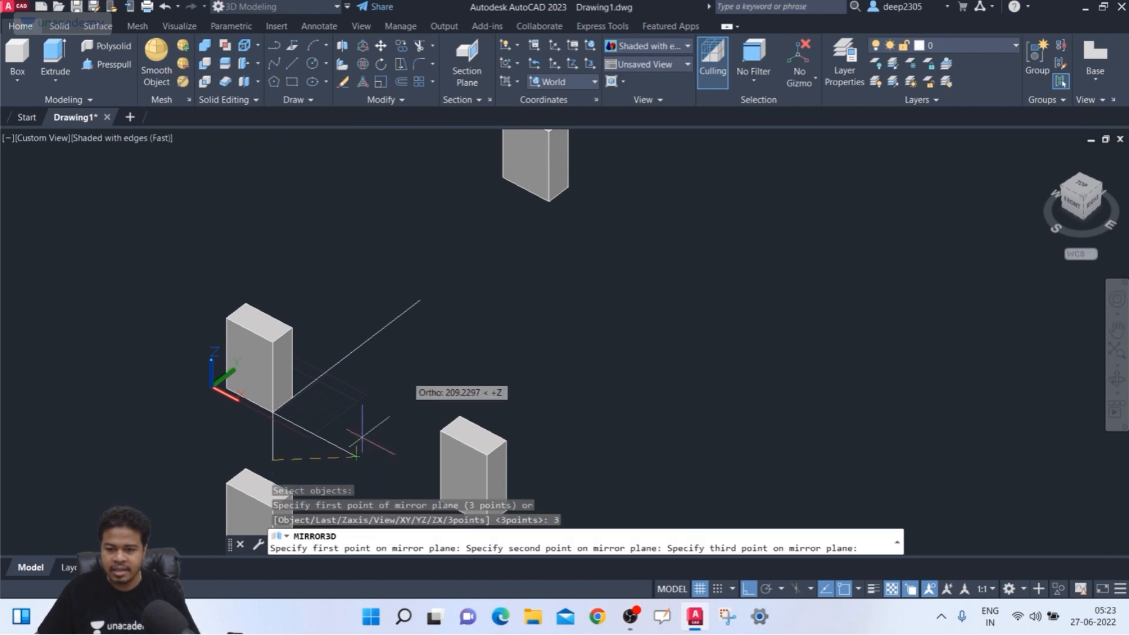
{"action": "left_click", "coordinate": [419, 300]}
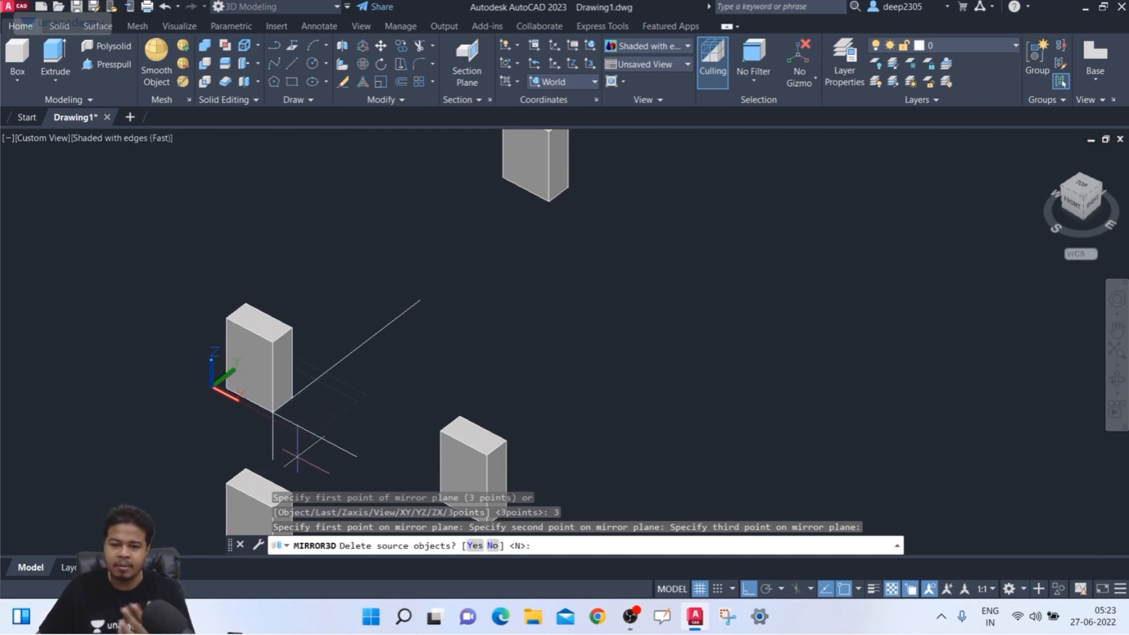
{"action": "middle_click_drag", "start_coordinate": [340, 395], "coordinate": [287, 343]}
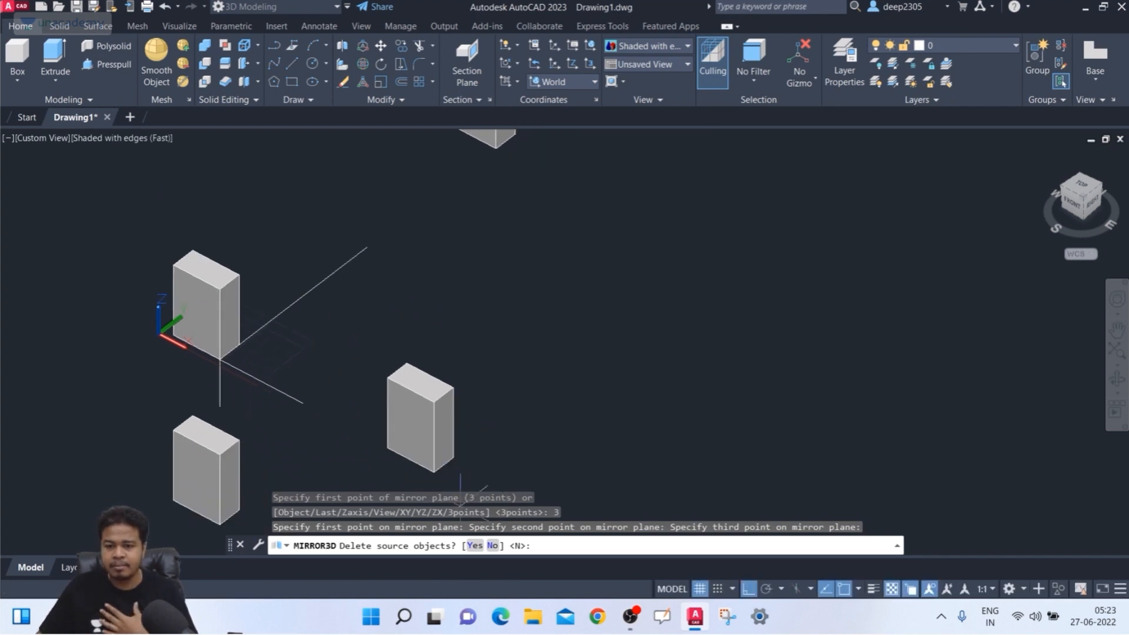
{"action": "left_click", "coordinate": [493, 545]}
{"action": "mouse_move", "coordinate": [299, 345]}
{"action": "middle_mouse_down", "text": "shift"}
{"action": "mouse_move", "coordinate": [304, 306]}
{"action": "mouse_move", "coordinate": [315, 335]}
{"action": "mouse_move", "coordinate": [298, 335]}
{"action": "mouse_move", "coordinate": [294, 363]}
{"action": "middle_mouse_up", "text": "shift"}
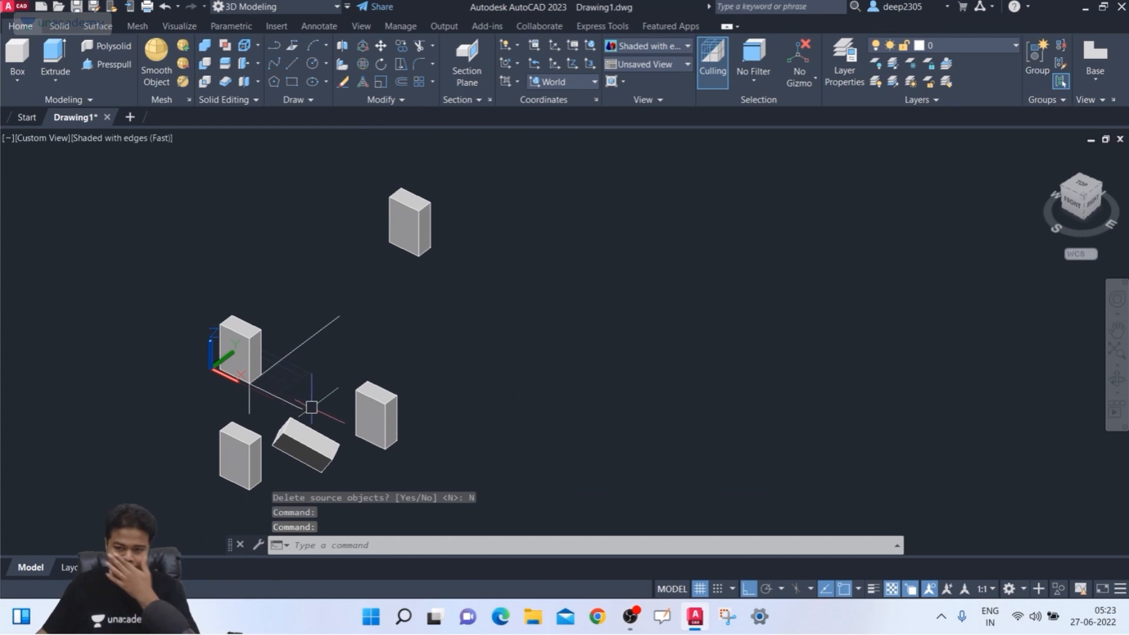
{"action": "middle_click_drag", "start_coordinate": [353, 396], "coordinate": [358, 384]}
{"action": "key", "text": "Escape"}
{"action": "key", "text": "Escape"}
{"action": "key", "text": "Escape"}
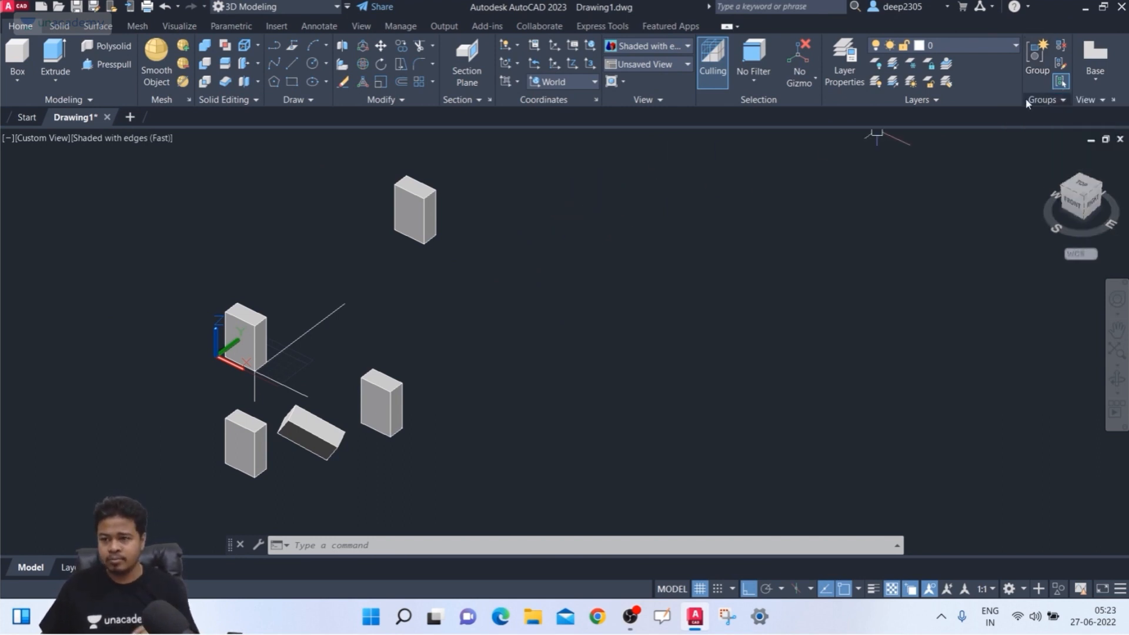
{"action": "left_click", "coordinate": [231, 344]}
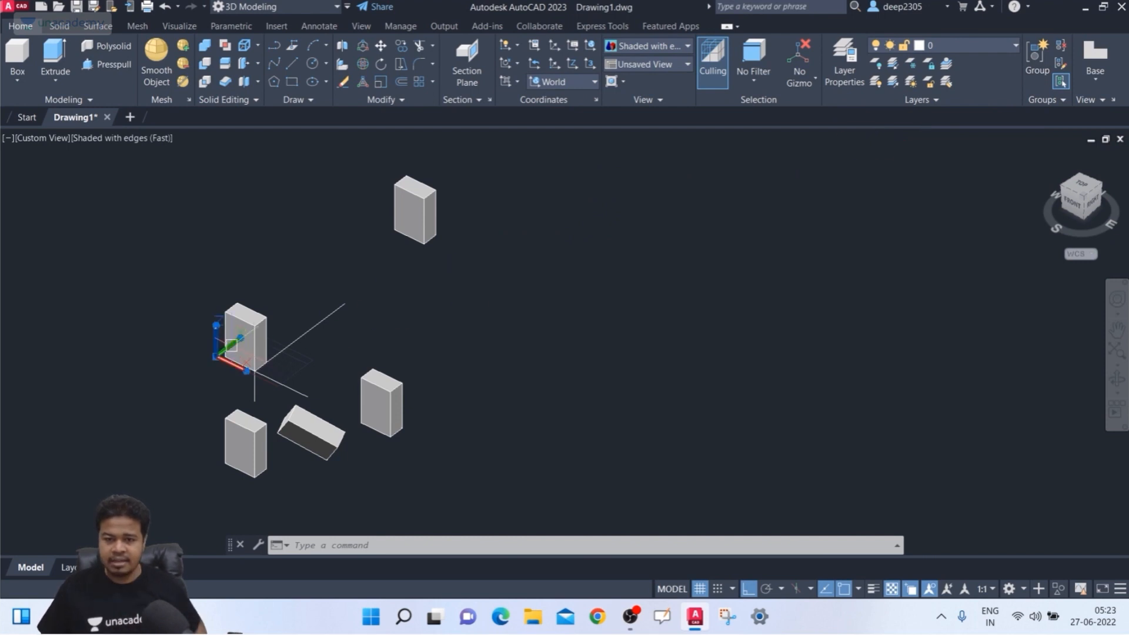
{"action": "key", "text": "Escape"}
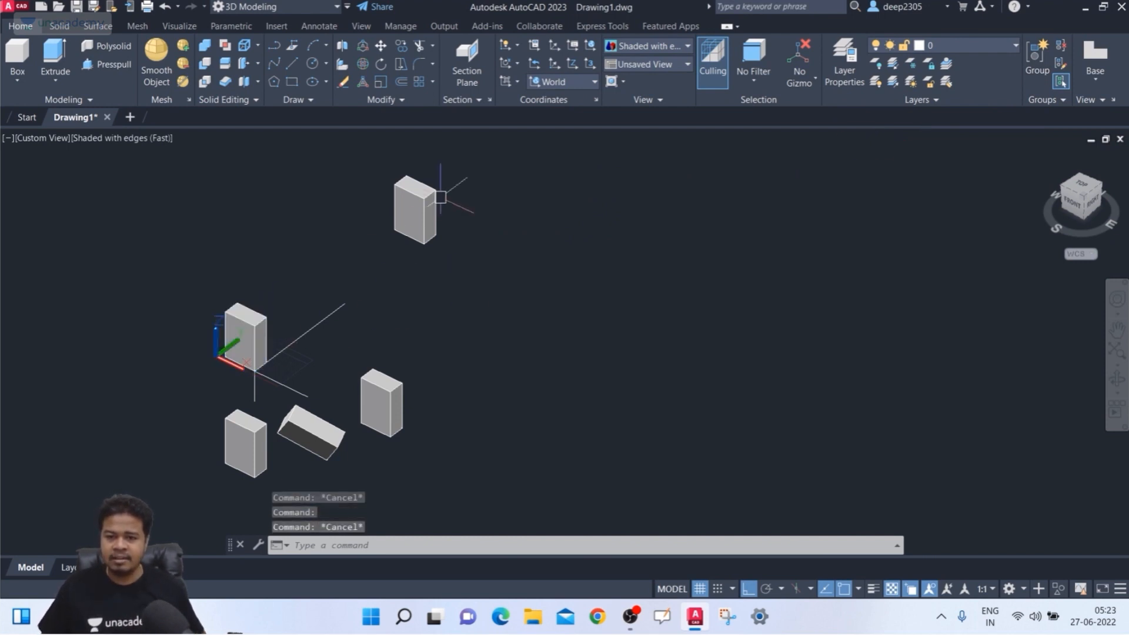
{"action": "left_click", "coordinate": [426, 200]}
{"action": "key", "text": "Escape"}
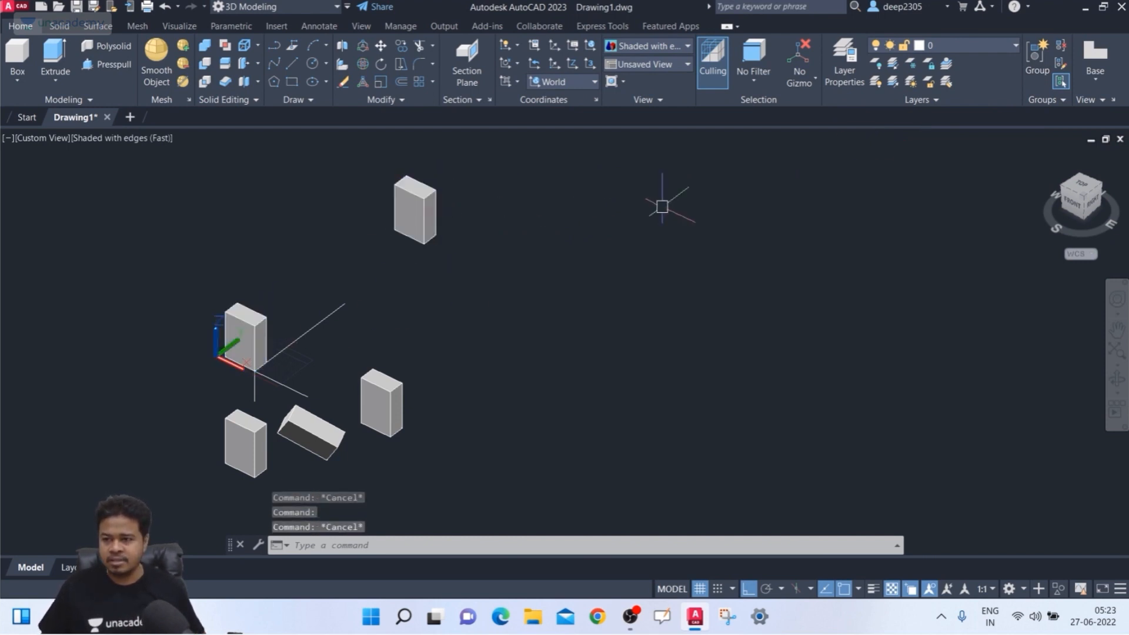
Group the original box, the tilted mirrored box and the mirrored box along the X direction under the name 3d.
{"action": "left_click", "coordinate": [1033, 79]}
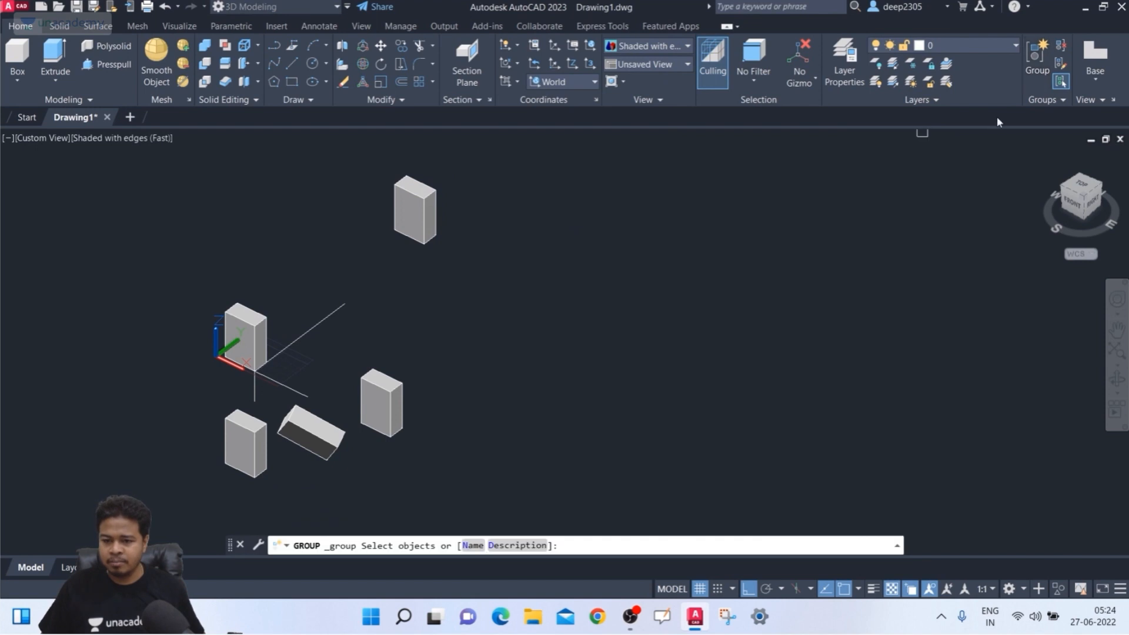
{"action": "left_click", "coordinate": [261, 323]}
{"action": "left_click", "coordinate": [323, 437]}
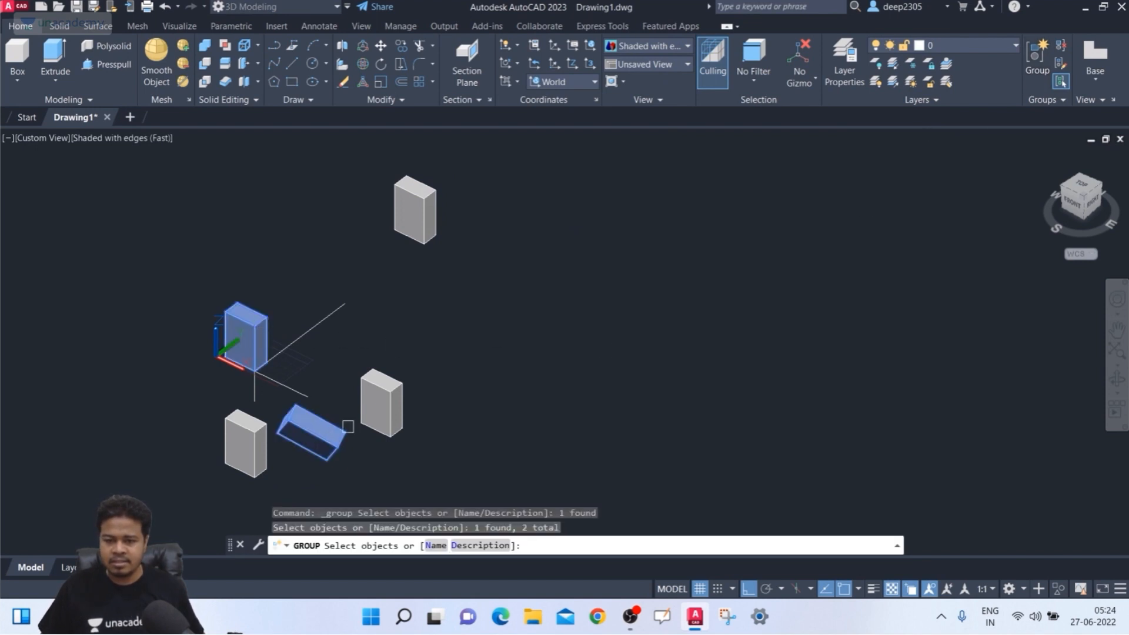
{"action": "left_click", "coordinate": [385, 406]}
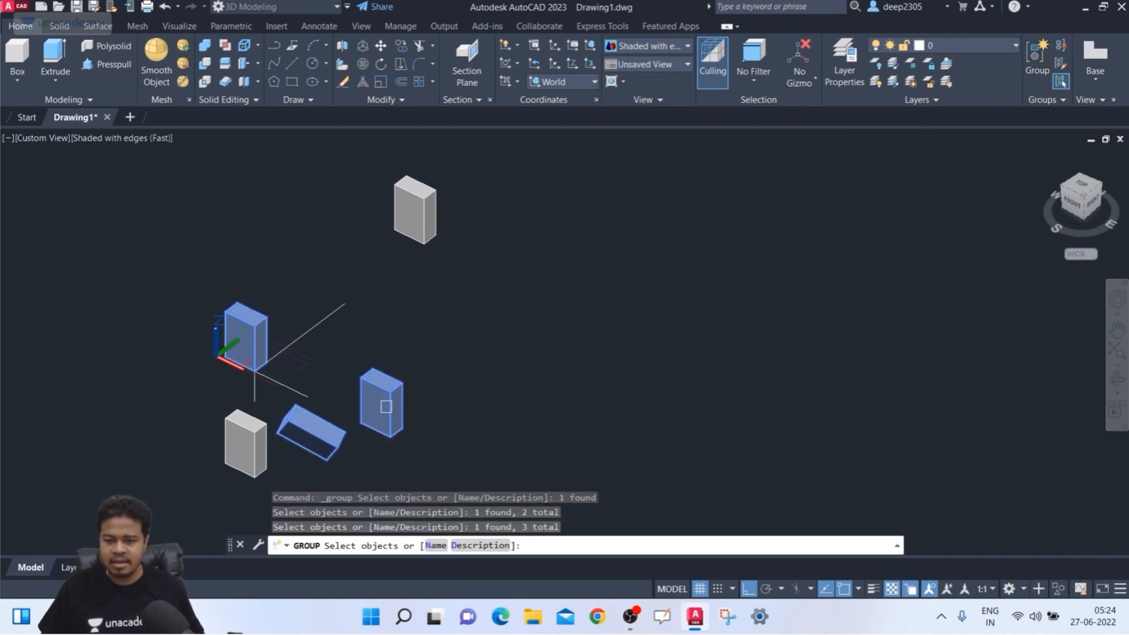
{"action": "left_click", "coordinate": [437, 546]}
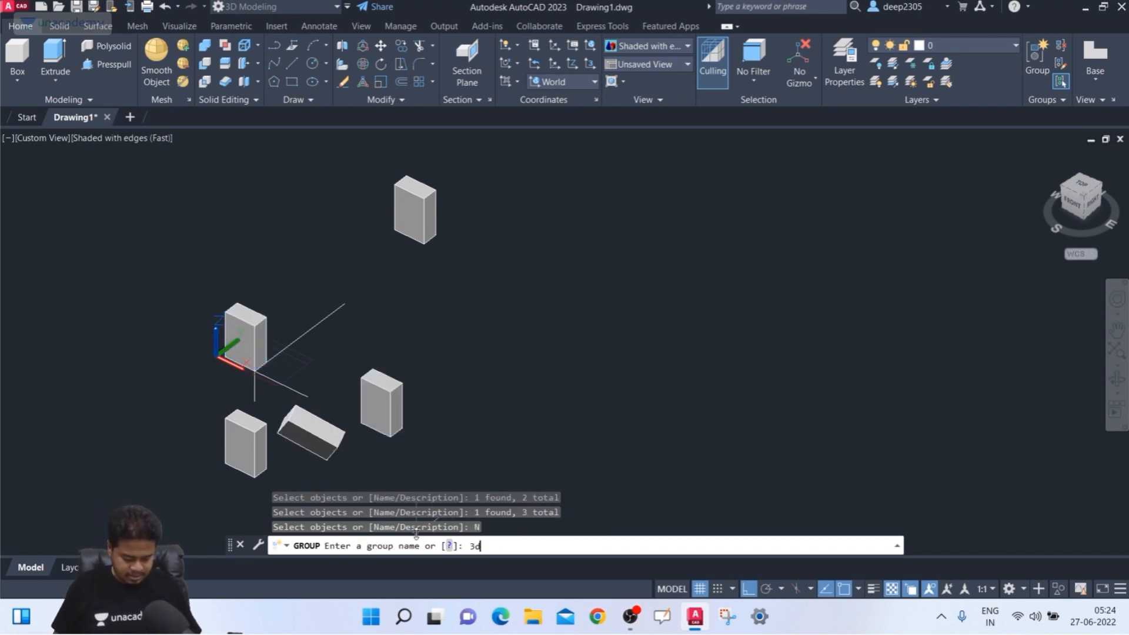
{"action": "type", "text": "3d"}
{"action": "key", "text": "Return"}
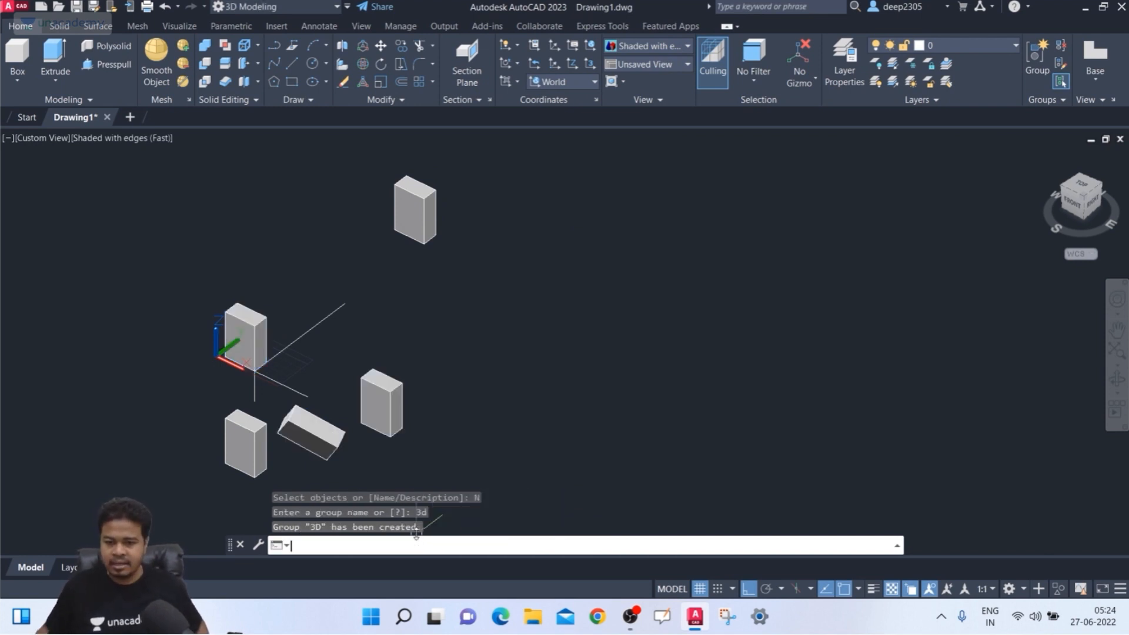
Select the 3d group and turn off its group bounding box display so each member shows its own grips.
{"action": "left_click", "coordinate": [257, 327]}
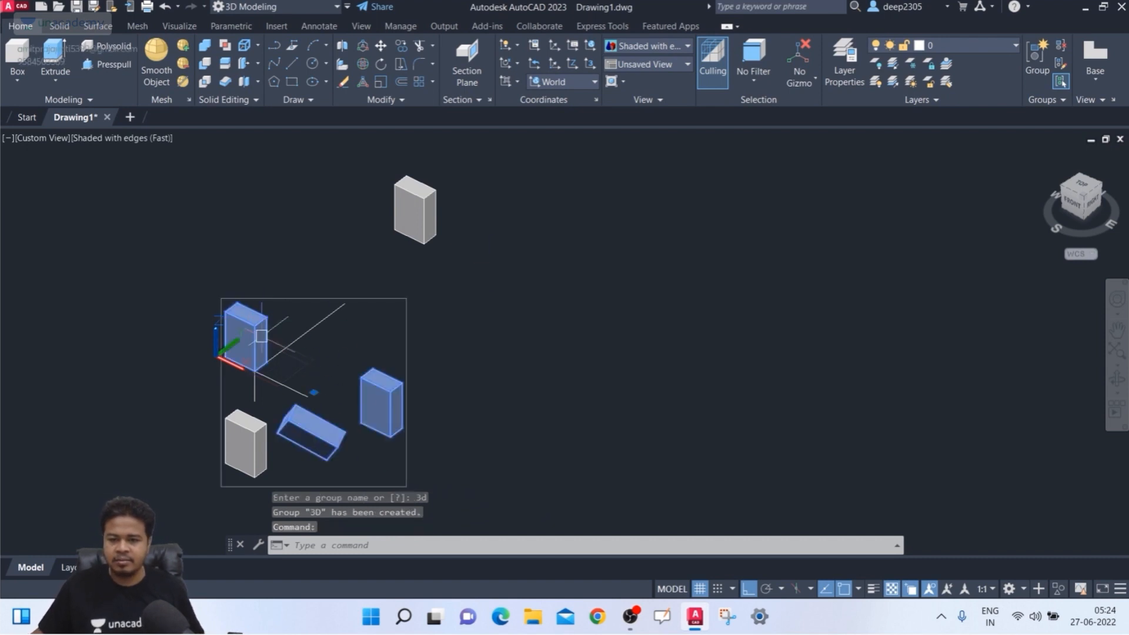
{"action": "middle_click_drag", "start_coordinate": [199, 310], "coordinate": [200, 267]}
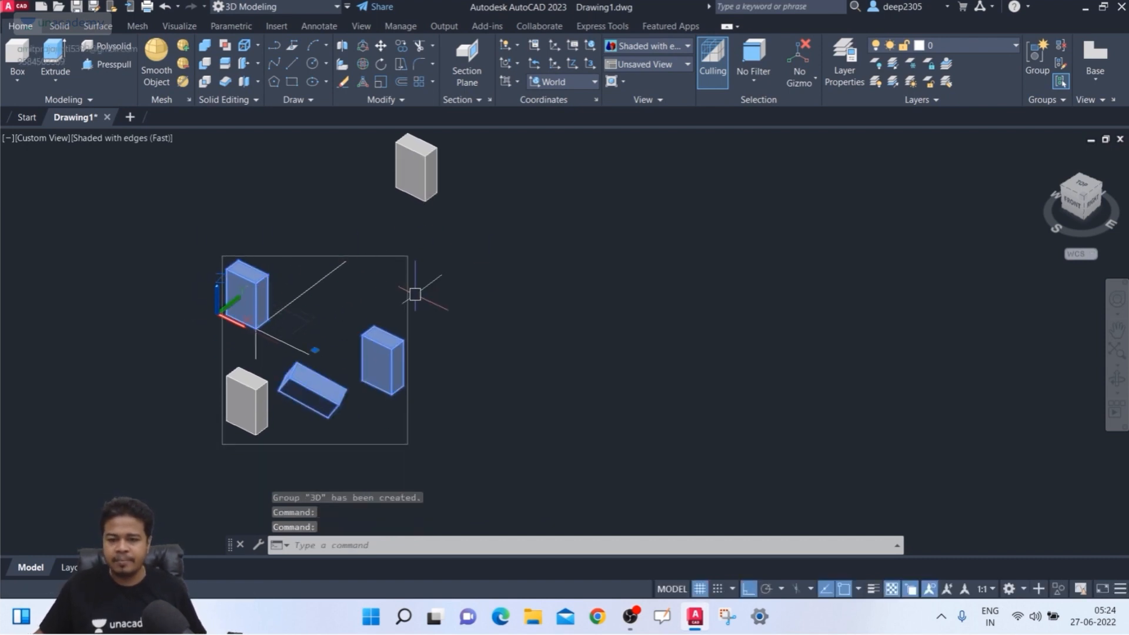
{"action": "left_click", "coordinate": [1044, 100]}
{"action": "left_click", "coordinate": [1056, 135]}
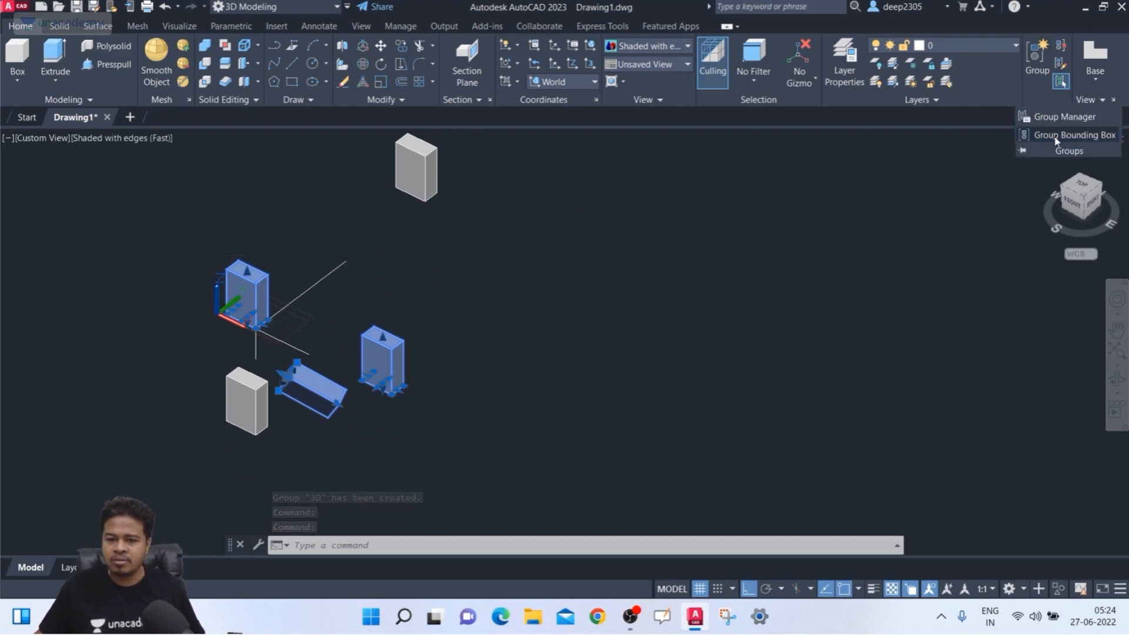
{"action": "left_click", "coordinate": [1056, 136]}
{"action": "left_click", "coordinate": [1056, 136]}
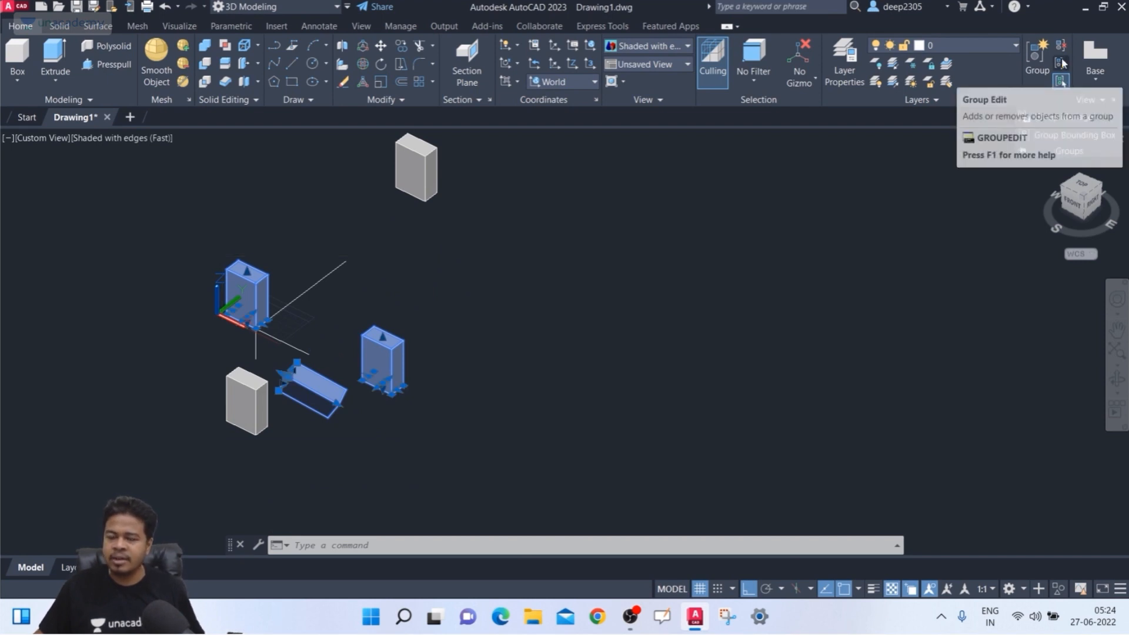
Add the mirrored box directly below the original box to the 3d group with Group Edit.
{"action": "left_click", "coordinate": [1061, 82]}
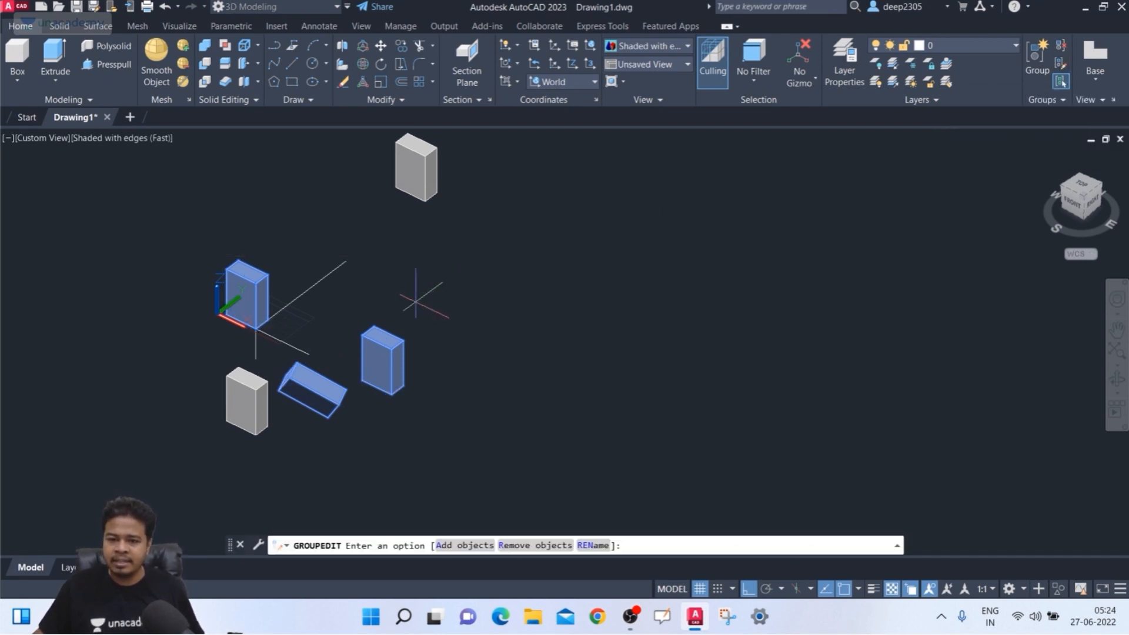
{"action": "left_click", "coordinate": [476, 545]}
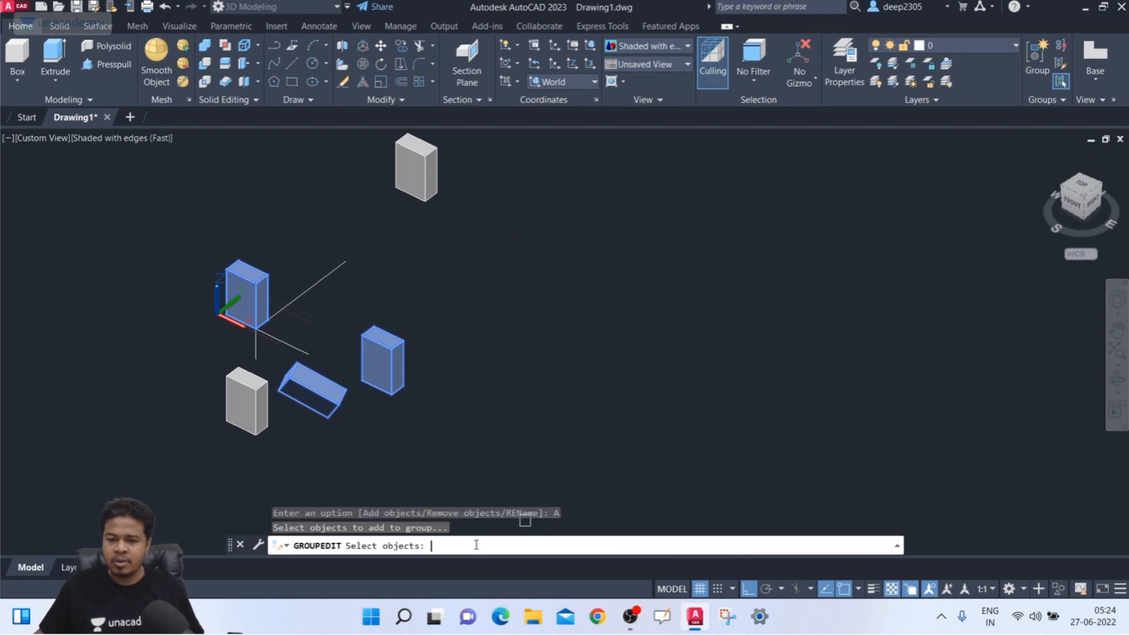
{"action": "left_click", "coordinate": [242, 405]}
{"action": "key", "text": "Return"}
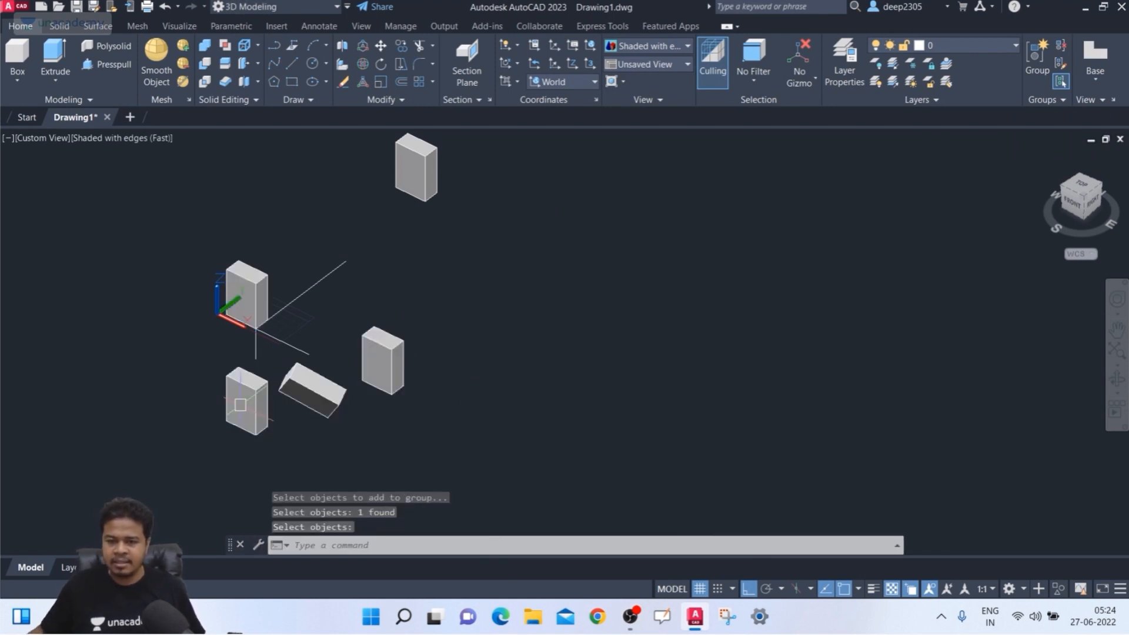
{"action": "key", "text": "Return"}
Select the extended group, turn the group bounding box display back on, and clear the selection.
{"action": "left_click", "coordinate": [242, 392]}
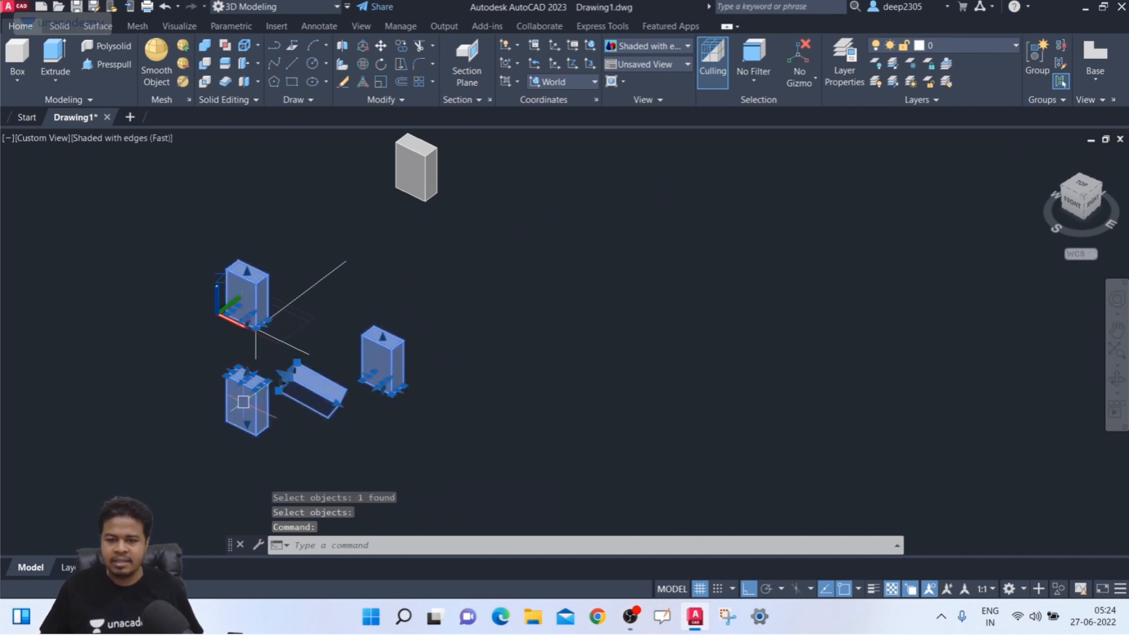
{"action": "left_click", "coordinate": [1047, 101]}
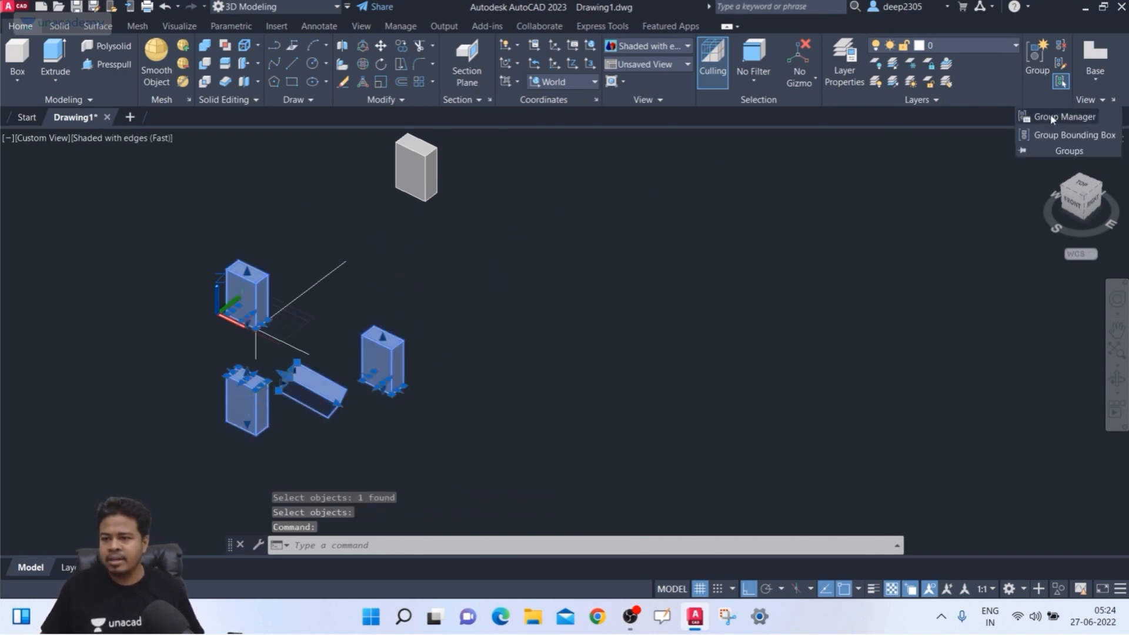
{"action": "left_click", "coordinate": [1068, 134]}
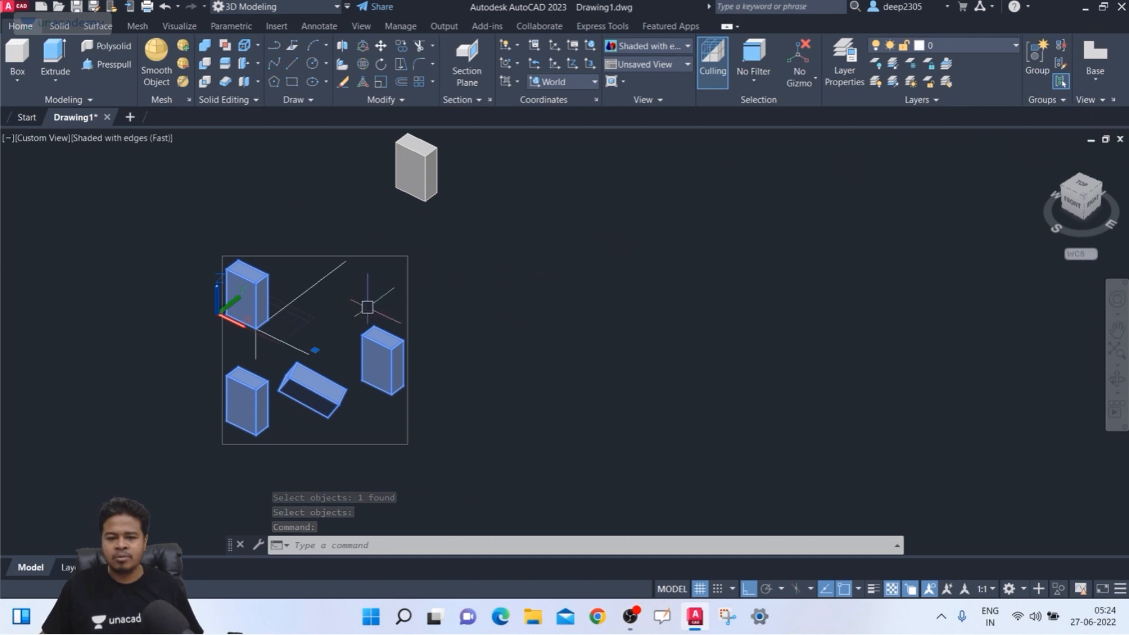
{"action": "key", "text": "Escape"}
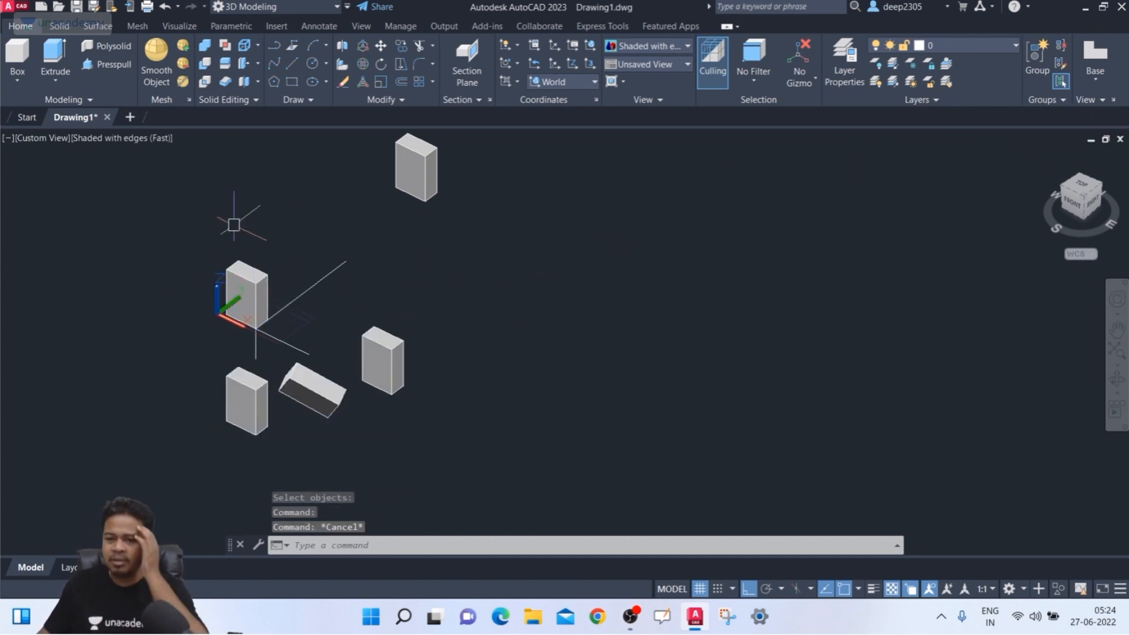